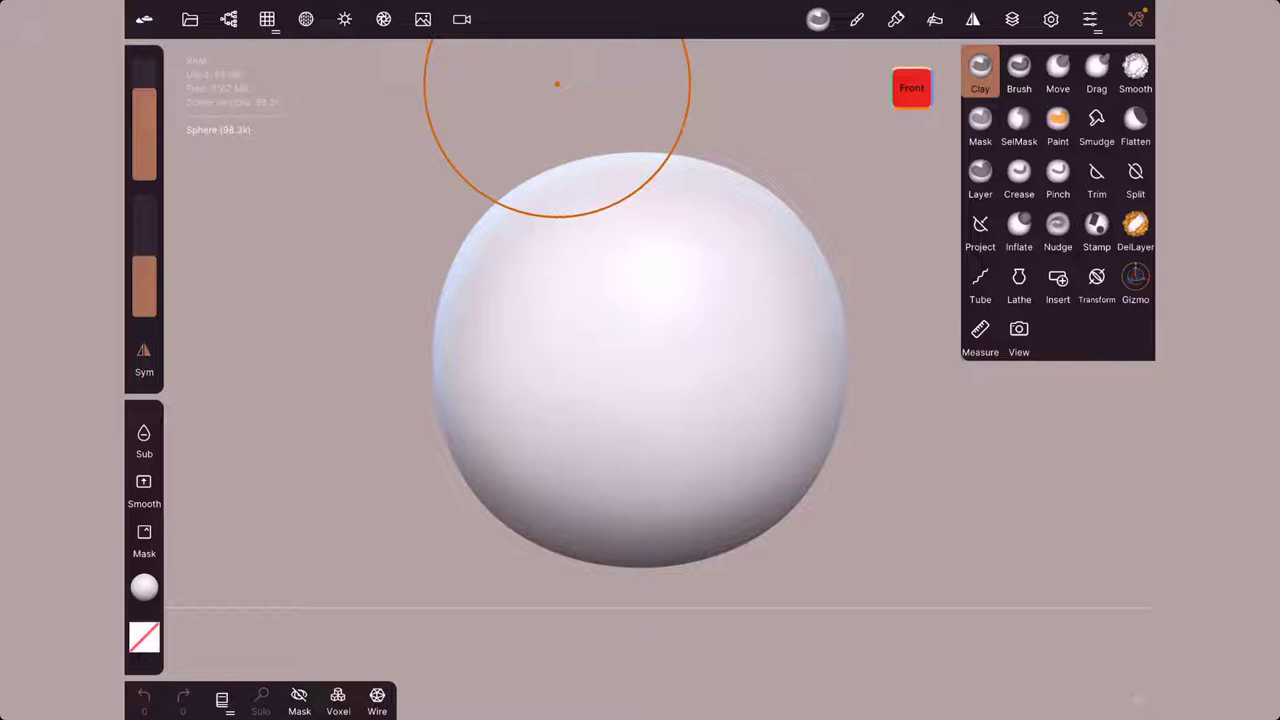
Step: Paint a chevron mask across the upper sphere with a radius-30 Mask brush, then invert it
scroll(677, 349, "down", 3)
middle_click_drag(677, 349, 614, 340)
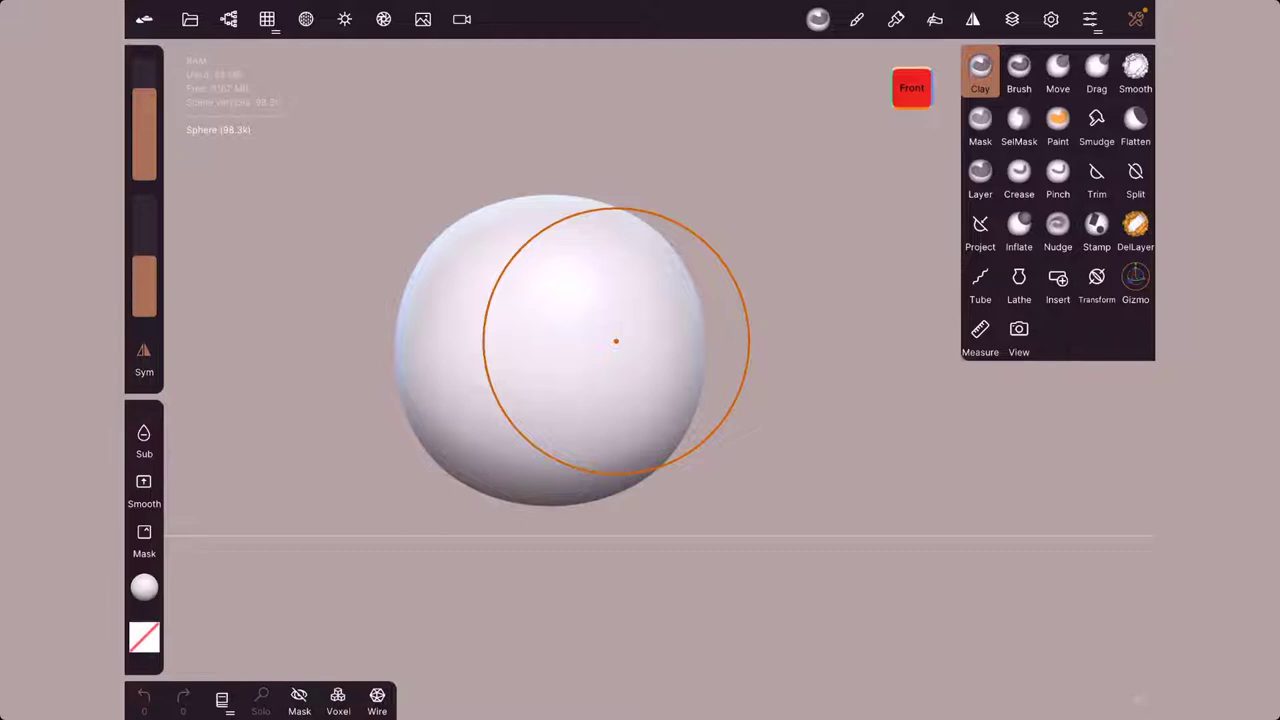
left_click(980, 120)
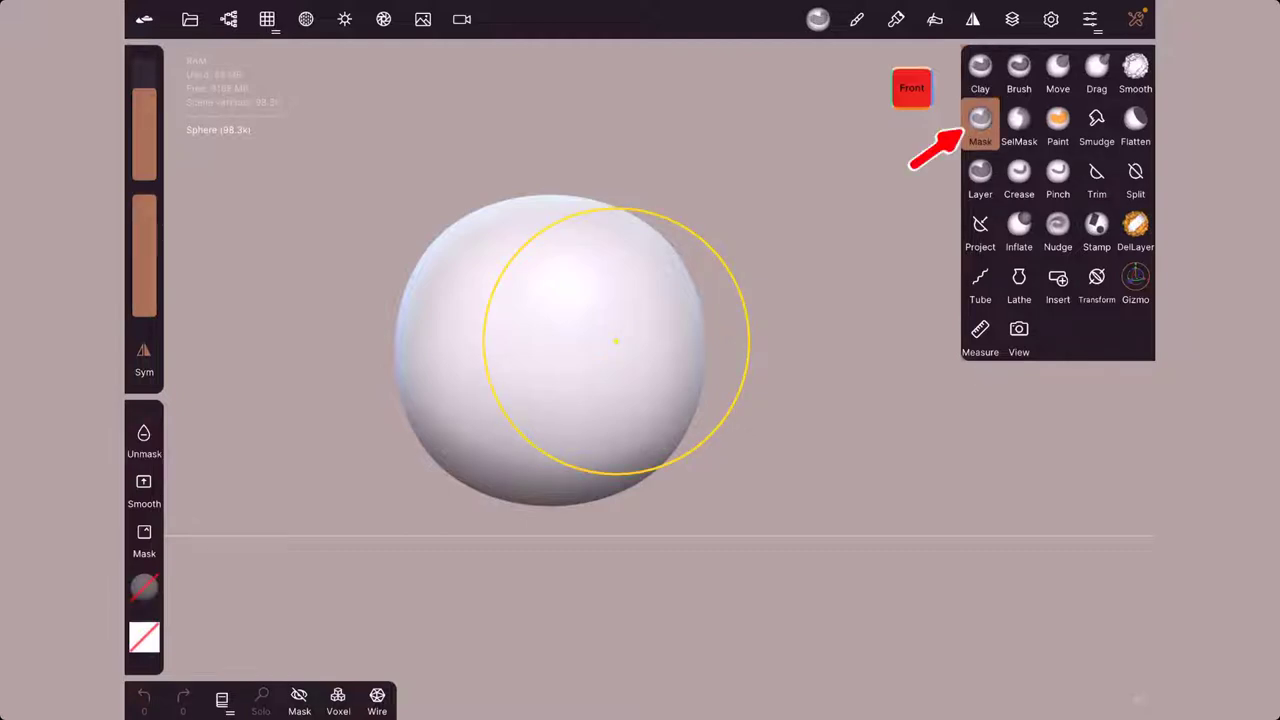
left_click_drag(144, 95, 144, 150)
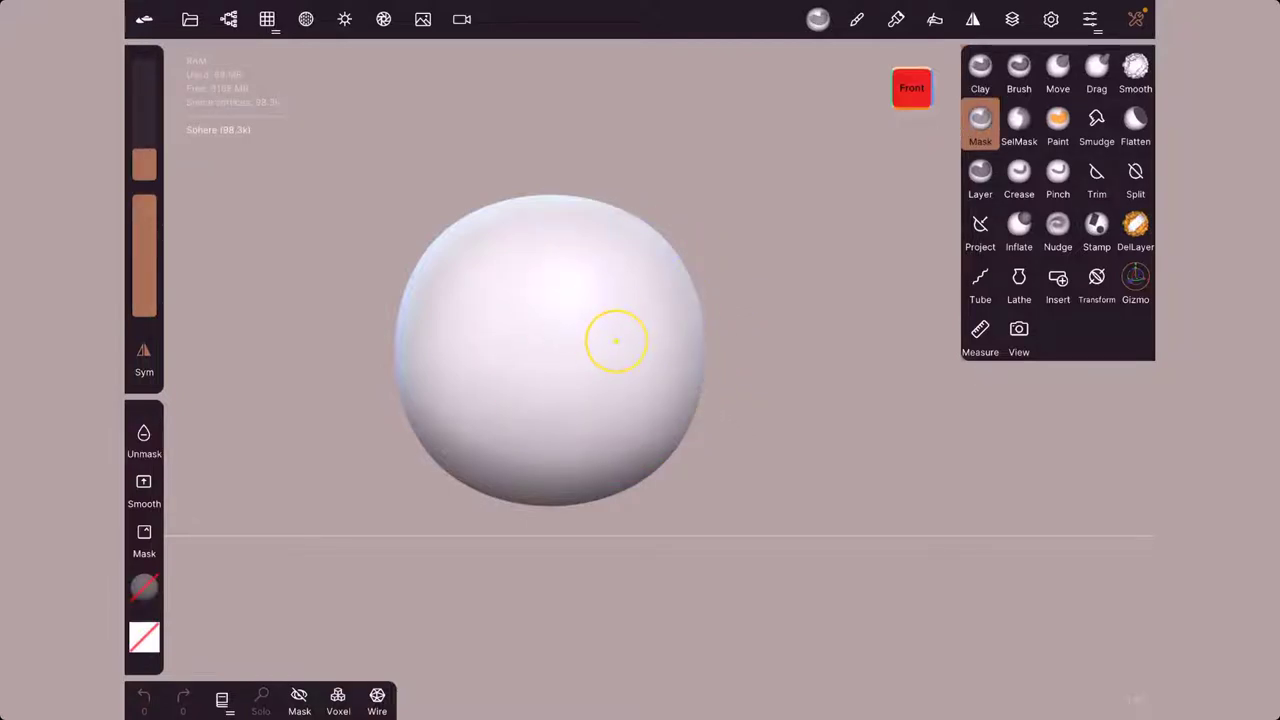
left_click_drag(473, 358, 534, 313)
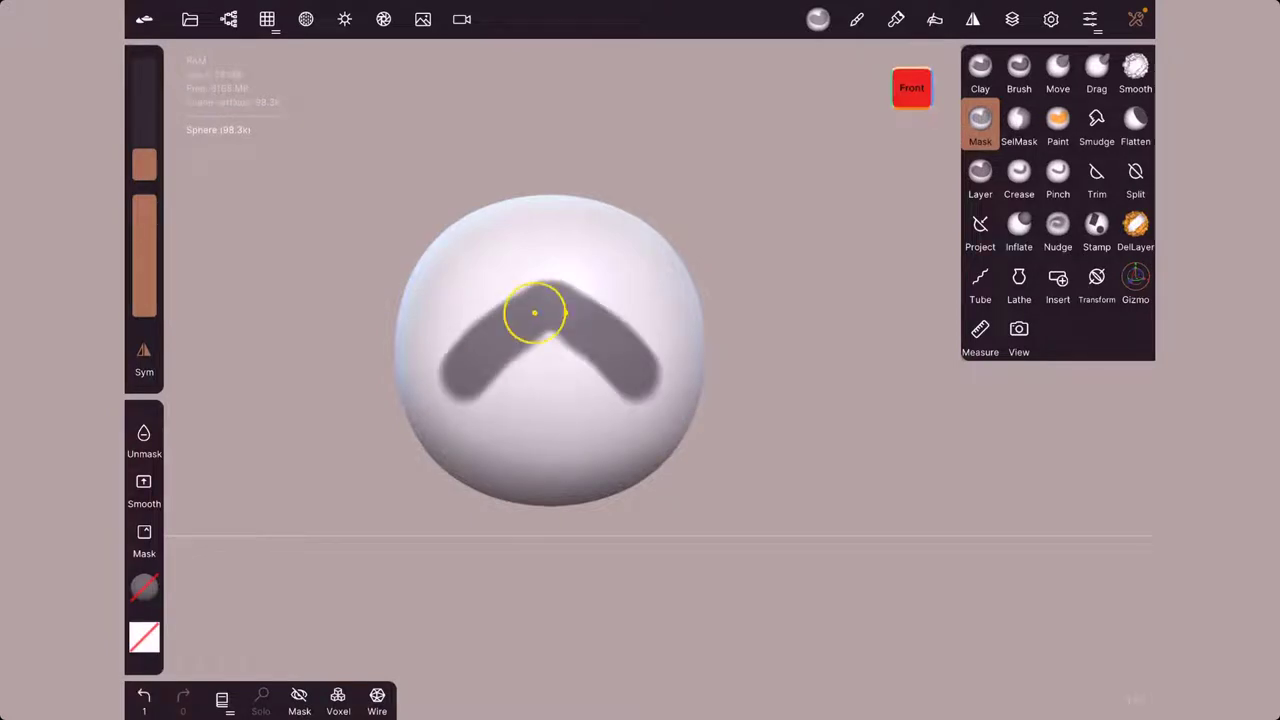
left_click(818, 19)
left_click(1020, 110)
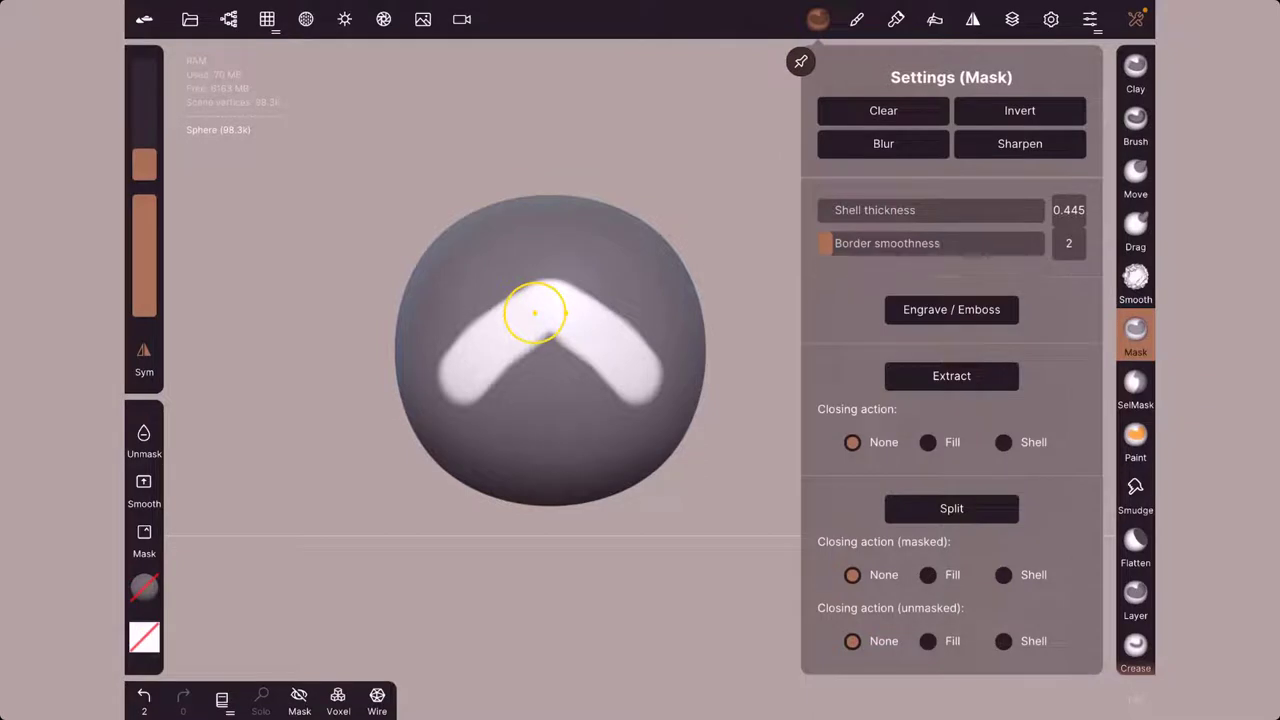
Step: Build up Clay along both arms of the unmasked chevron
left_click(1135, 70)
left_click(818, 19)
mouse_move(509, 321)
left_mouse_down()
mouse_move(534, 291)
mouse_move(491, 349)
mouse_move(469, 354)
mouse_move(509, 331)
left_mouse_up()
left_click_drag(589, 331, 616, 345)
left_click_drag(760, 420, 760, 300)
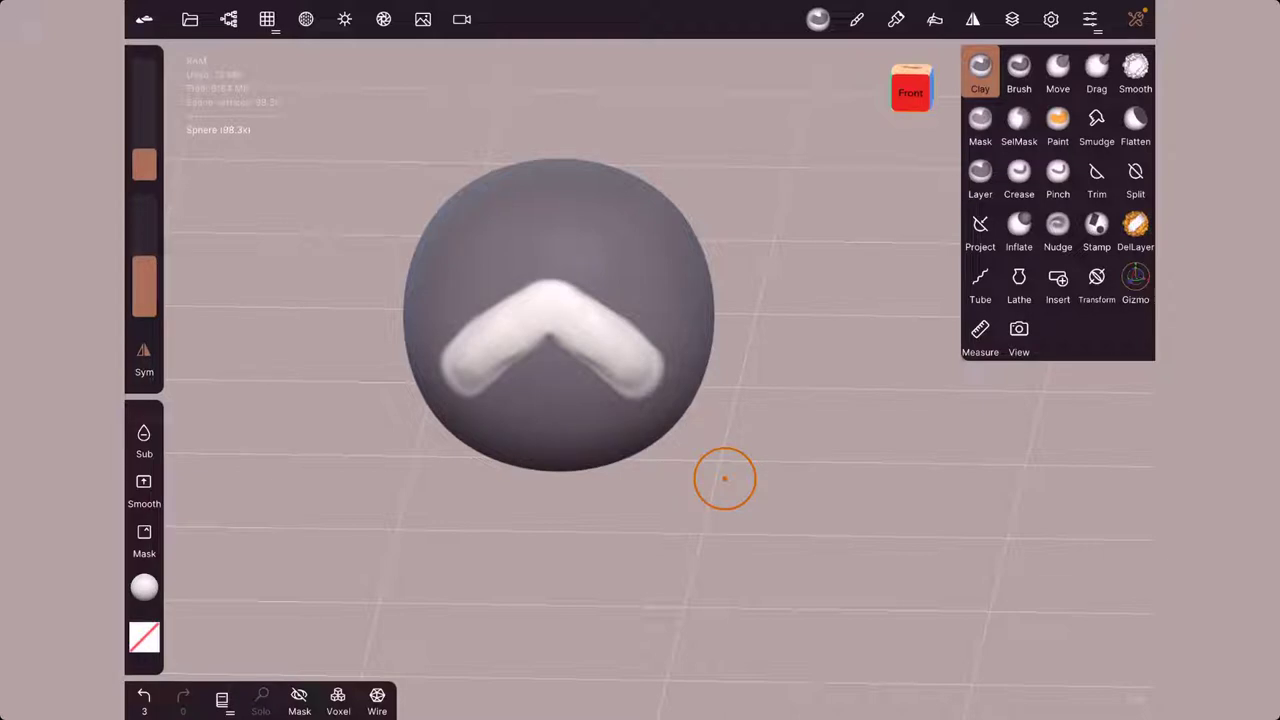
Step: Start a new project, discarding the unsaved changes
left_click(189, 19)
left_click(219, 298)
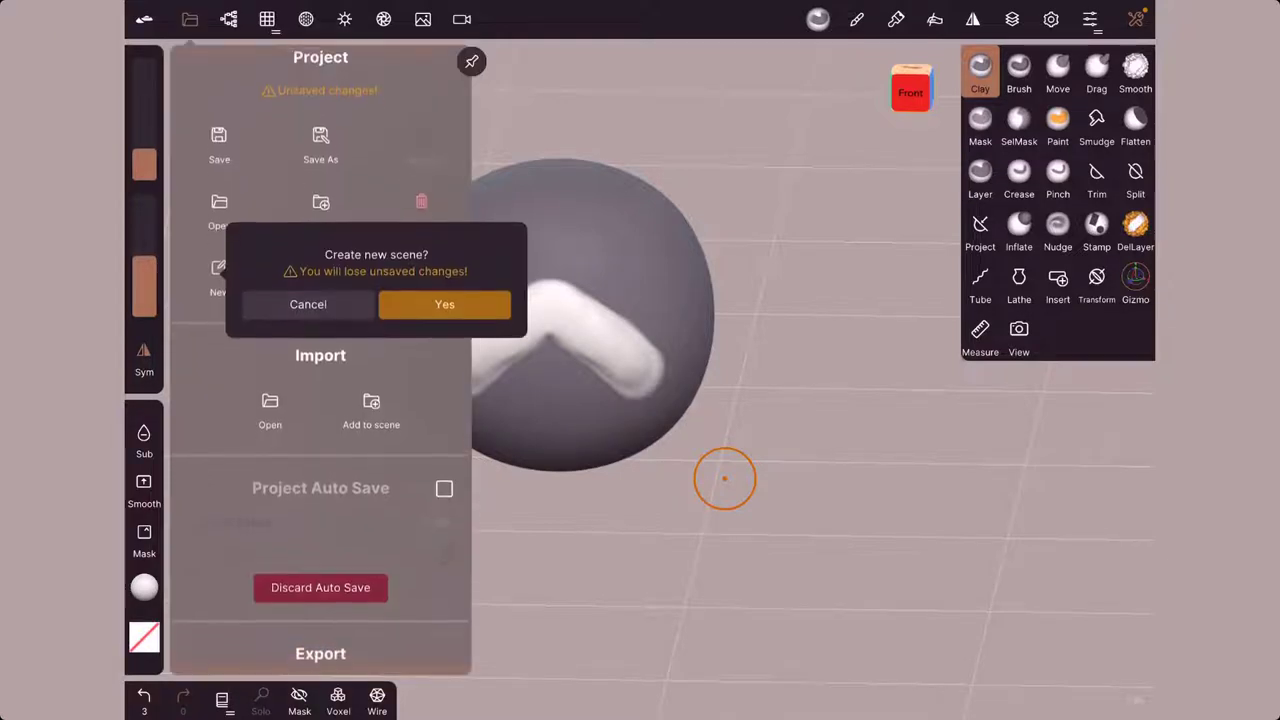
left_click(443, 303)
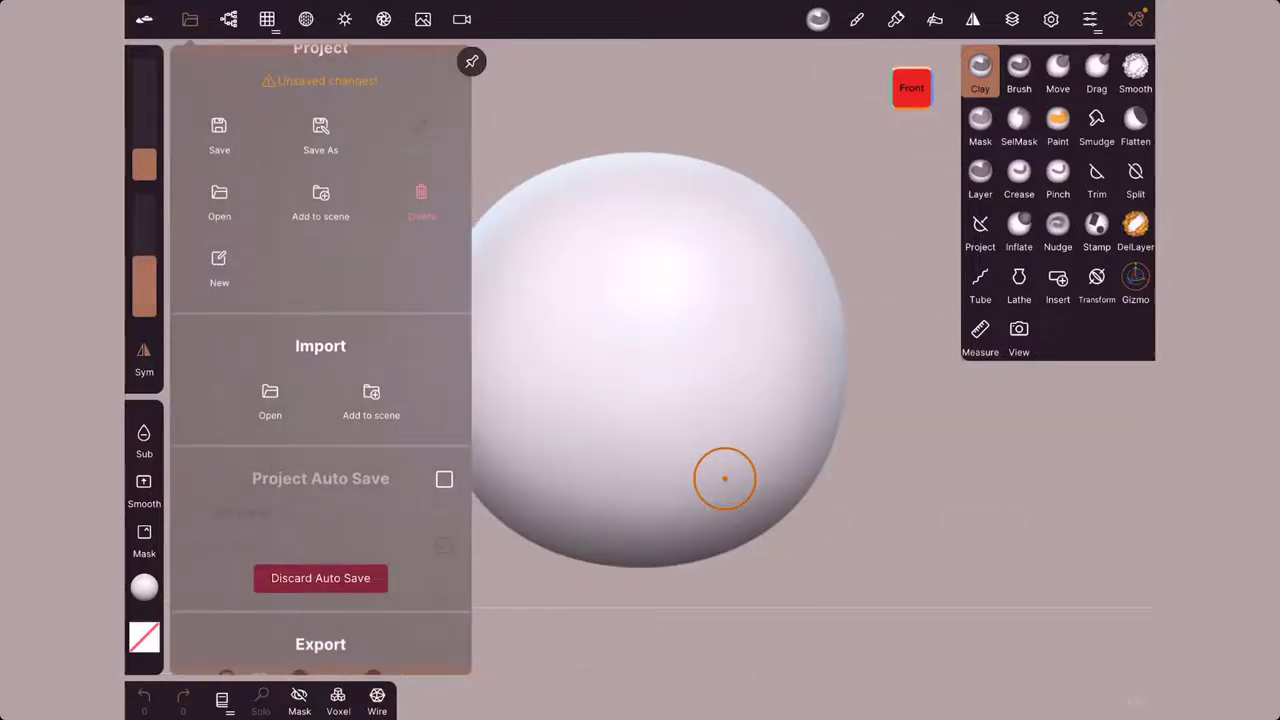
Step: Replace the scene's sphere with a new Sphere primitive at post subdivision 3
left_click(228, 19)
left_click(421, 128)
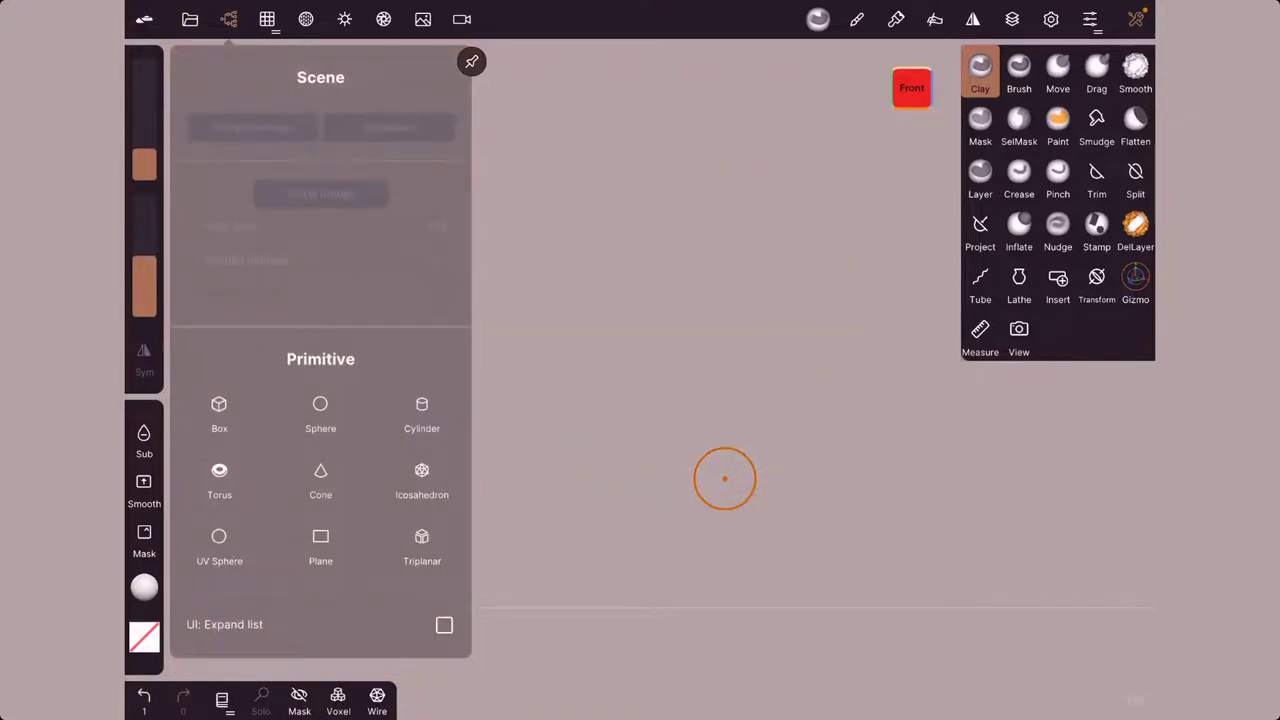
left_click(320, 410)
mouse_move(327, 338)
left_mouse_down()
mouse_move(243, 338)
mouse_move(270, 338)
left_mouse_up()
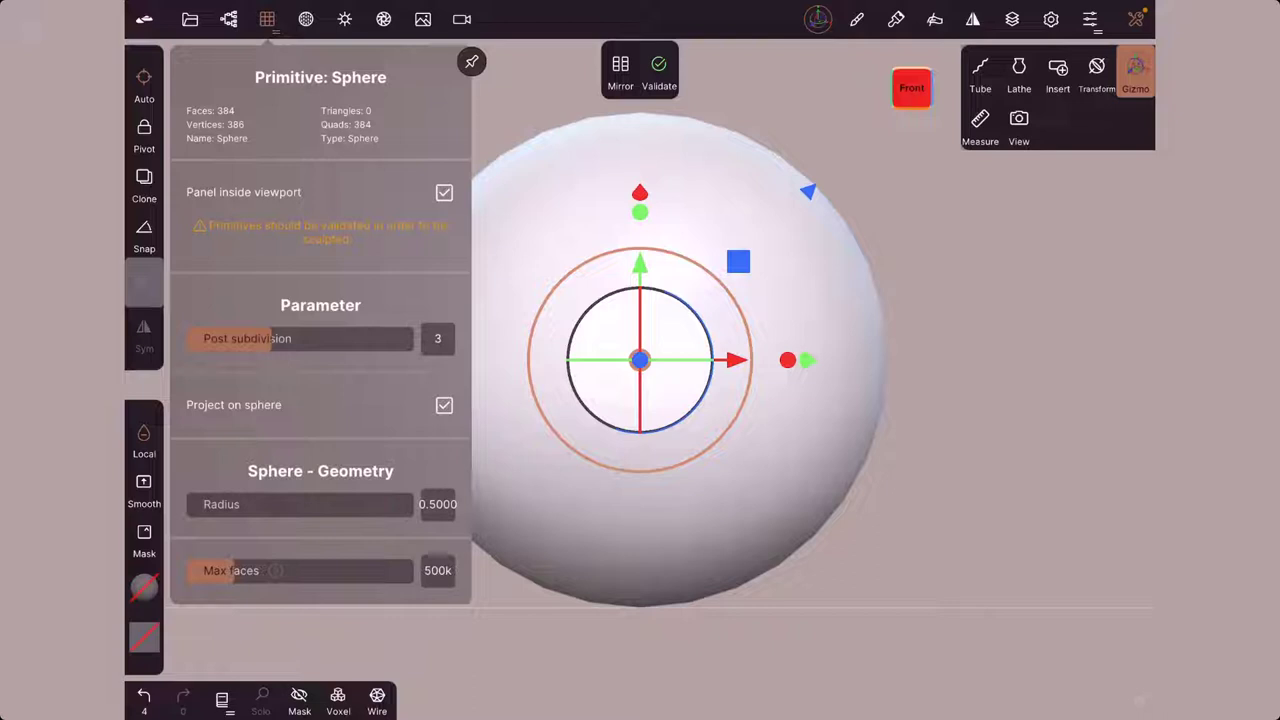
Step: Turn on Wire and validate the sphere into a 386-vertex sculptable mesh
left_click(377, 697)
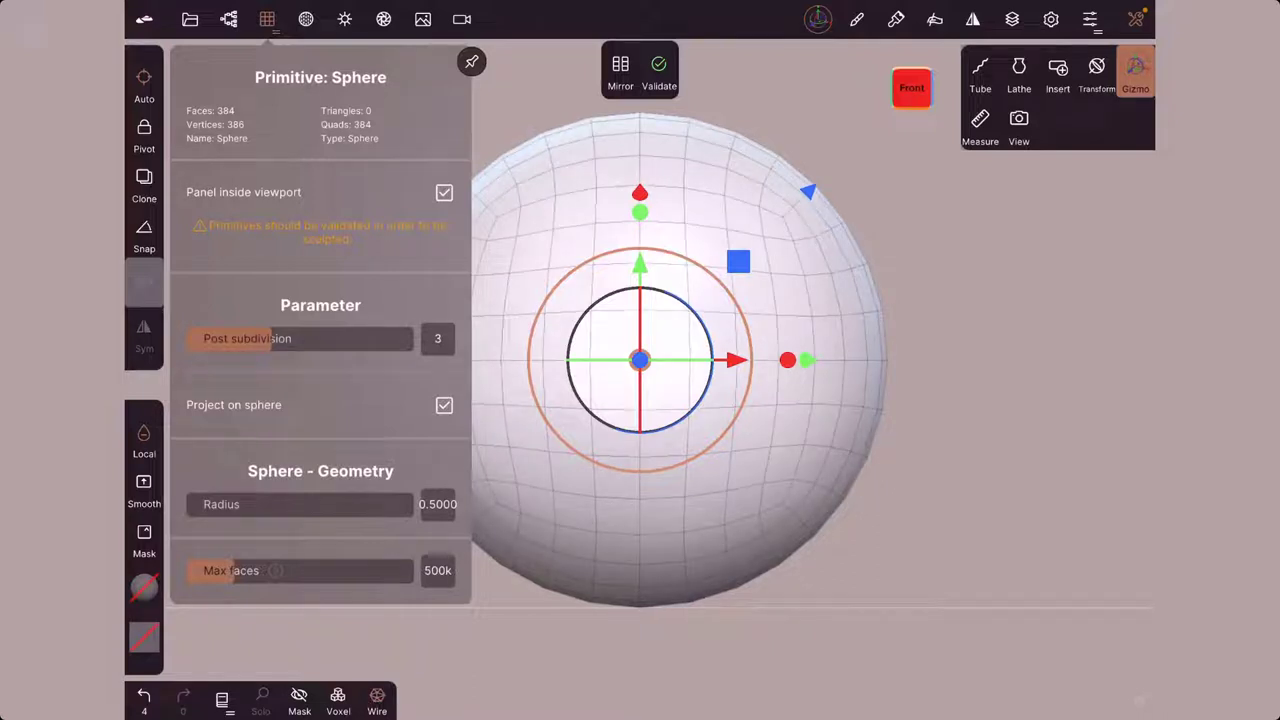
left_click(659, 70)
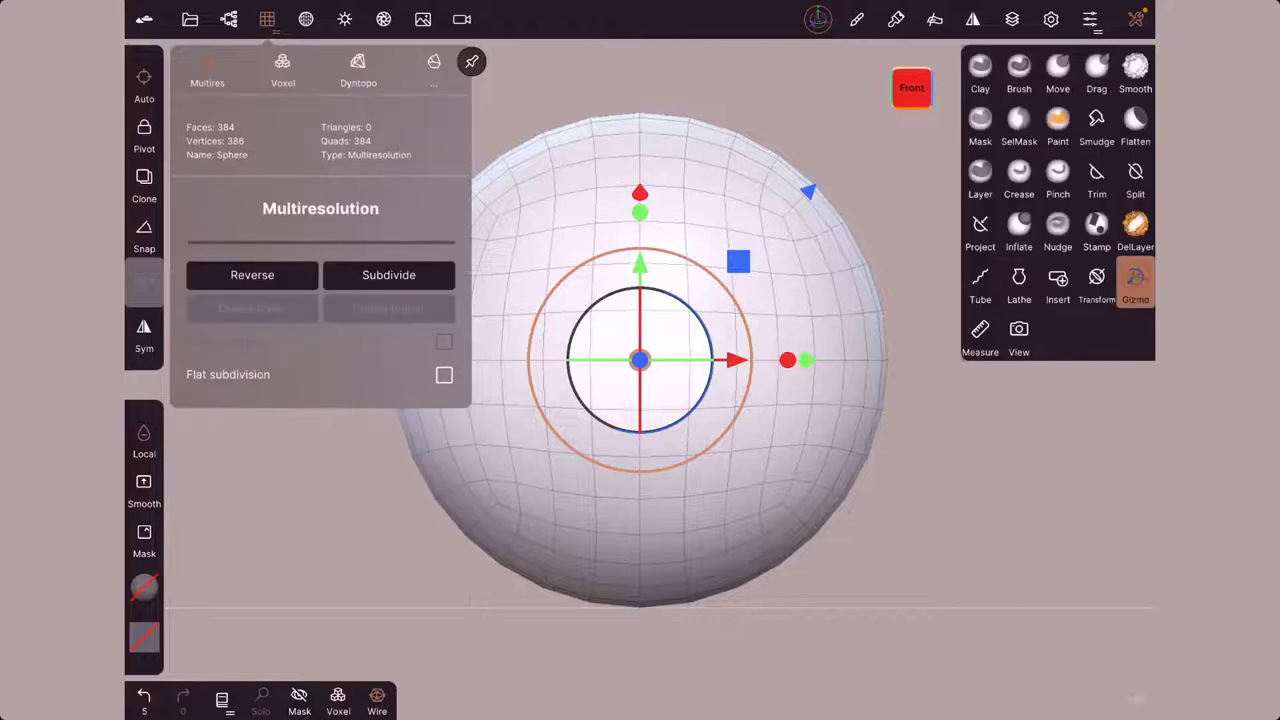
left_click(267, 19)
scroll(640, 360, "down", 3)
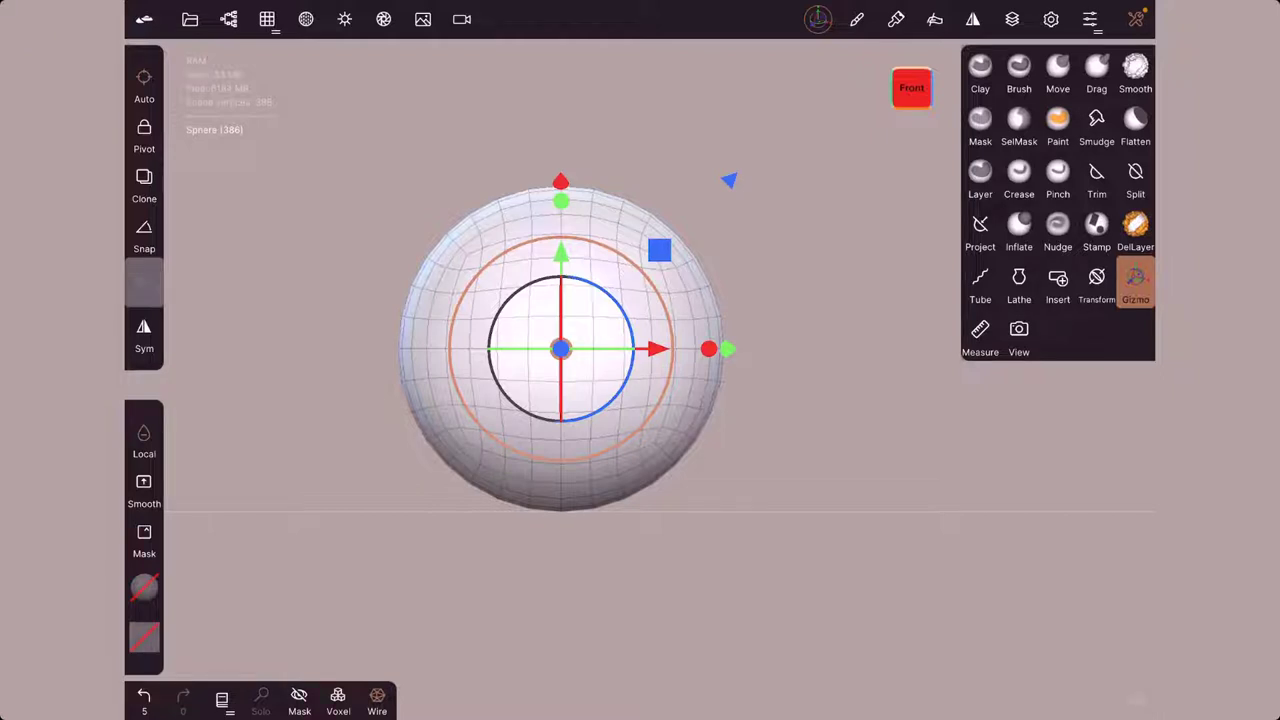
Step: Give Clay the plain square alpha and test it with dabs on the upper right
left_click(980, 68)
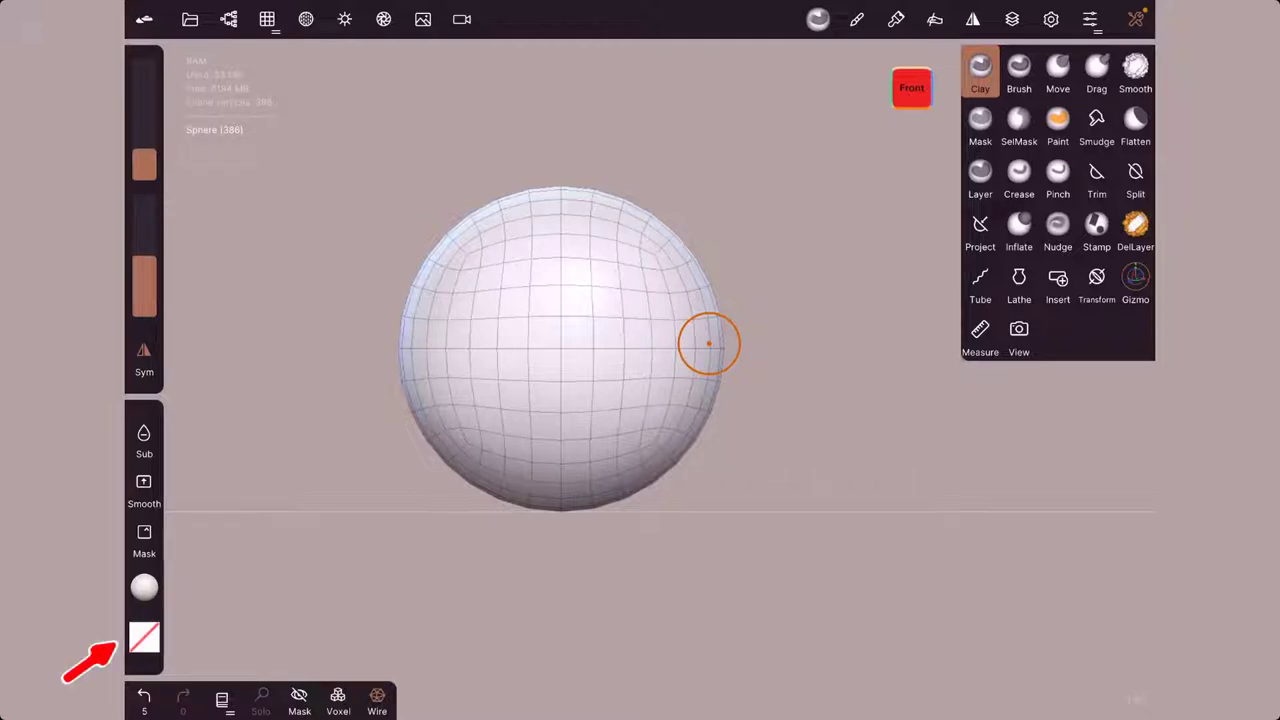
left_click(144, 637)
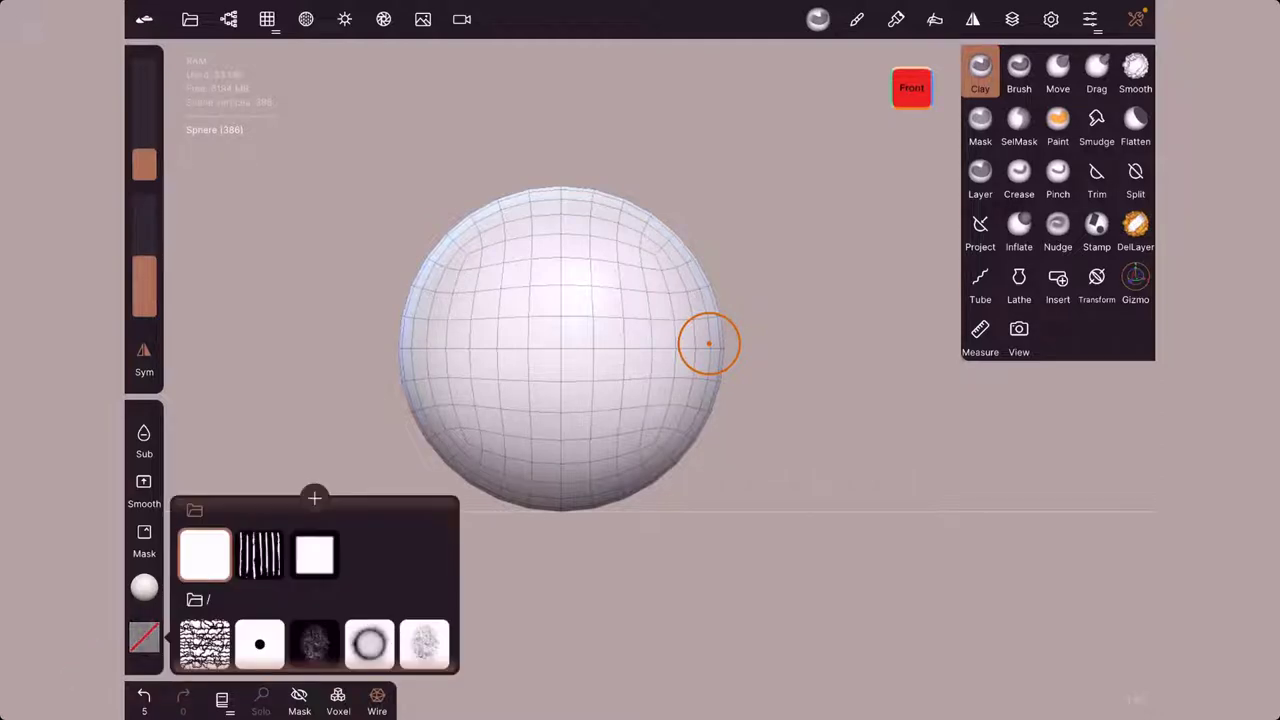
scroll(314, 585, "down", 1)
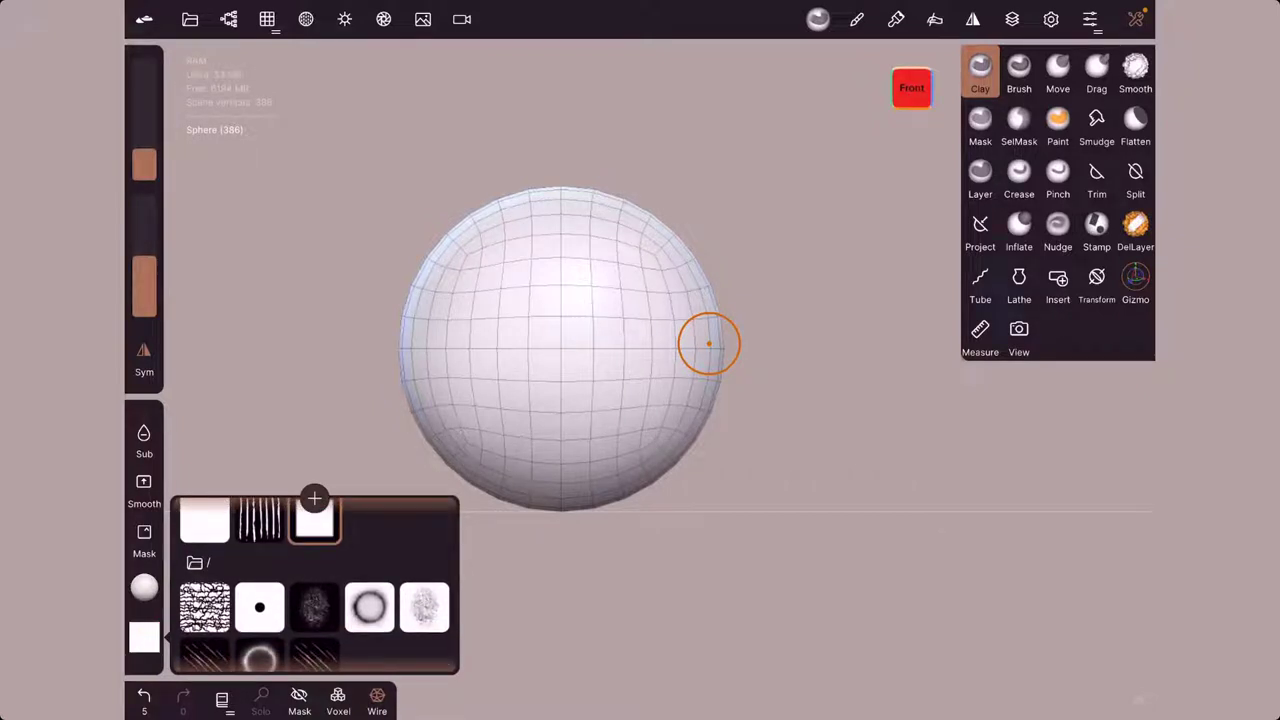
left_click(709, 343)
left_click_drag(660, 251, 703, 251)
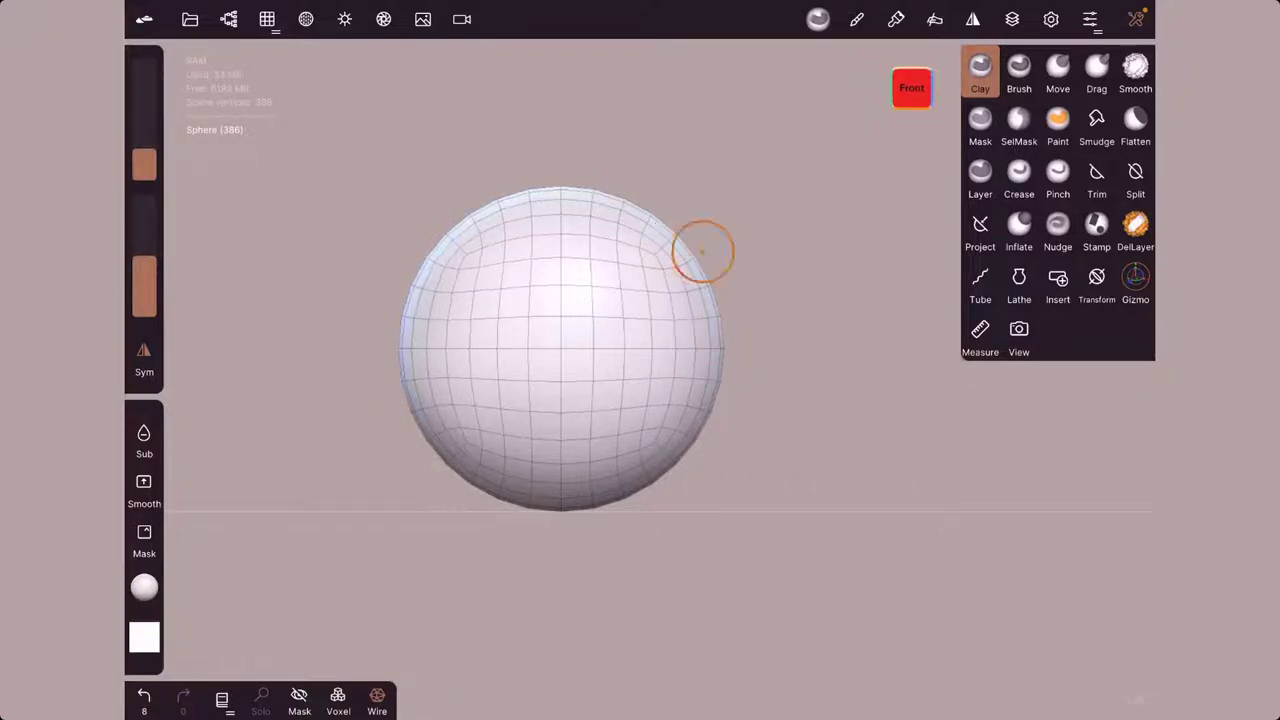
left_click(700, 253)
left_click(690, 260)
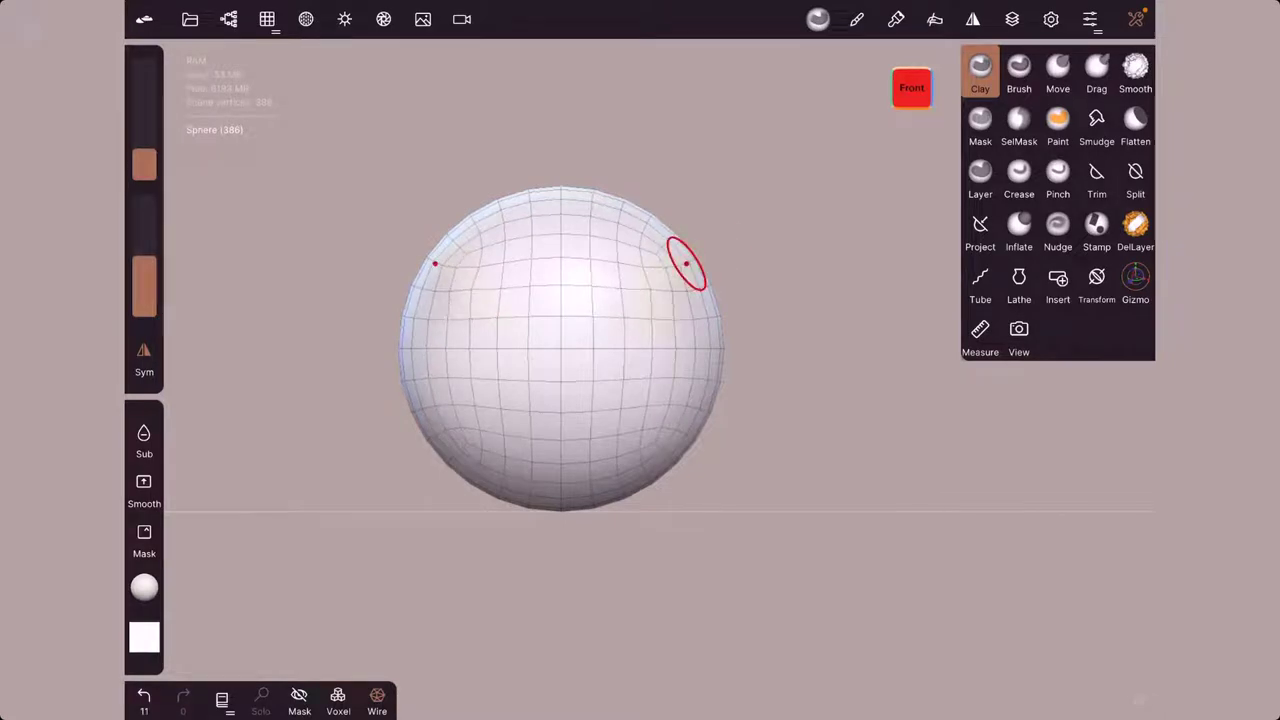
Step: Switch to the striped alpha, raise the radius to 83, and stroke the upper sphere
left_click(144, 637)
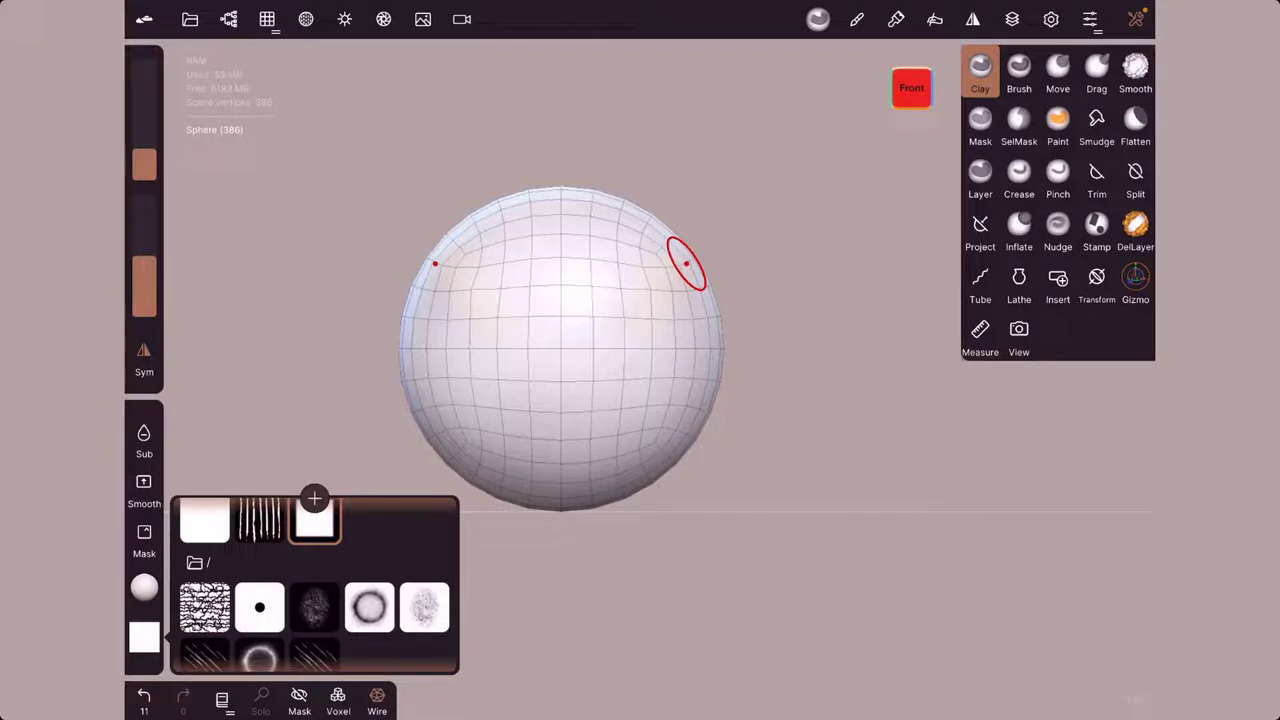
left_click(260, 518)
left_click(586, 265)
left_click(586, 265)
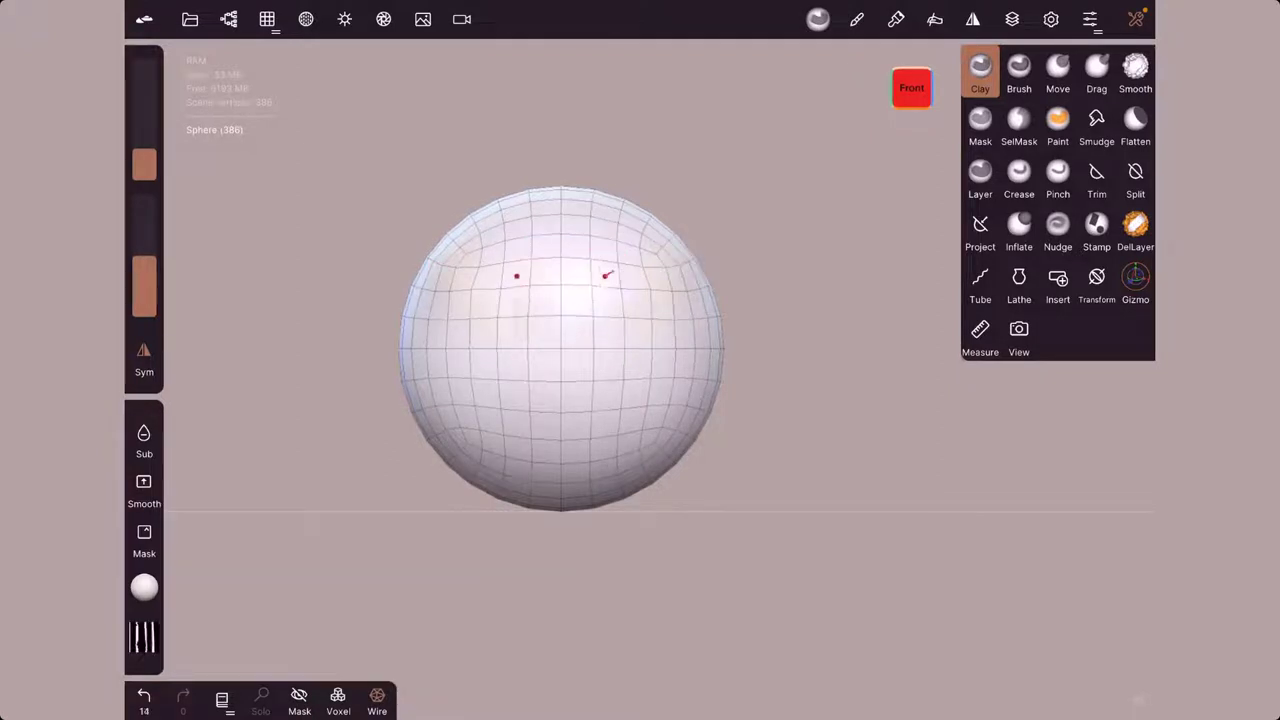
left_click(590, 306)
key("bracketright")
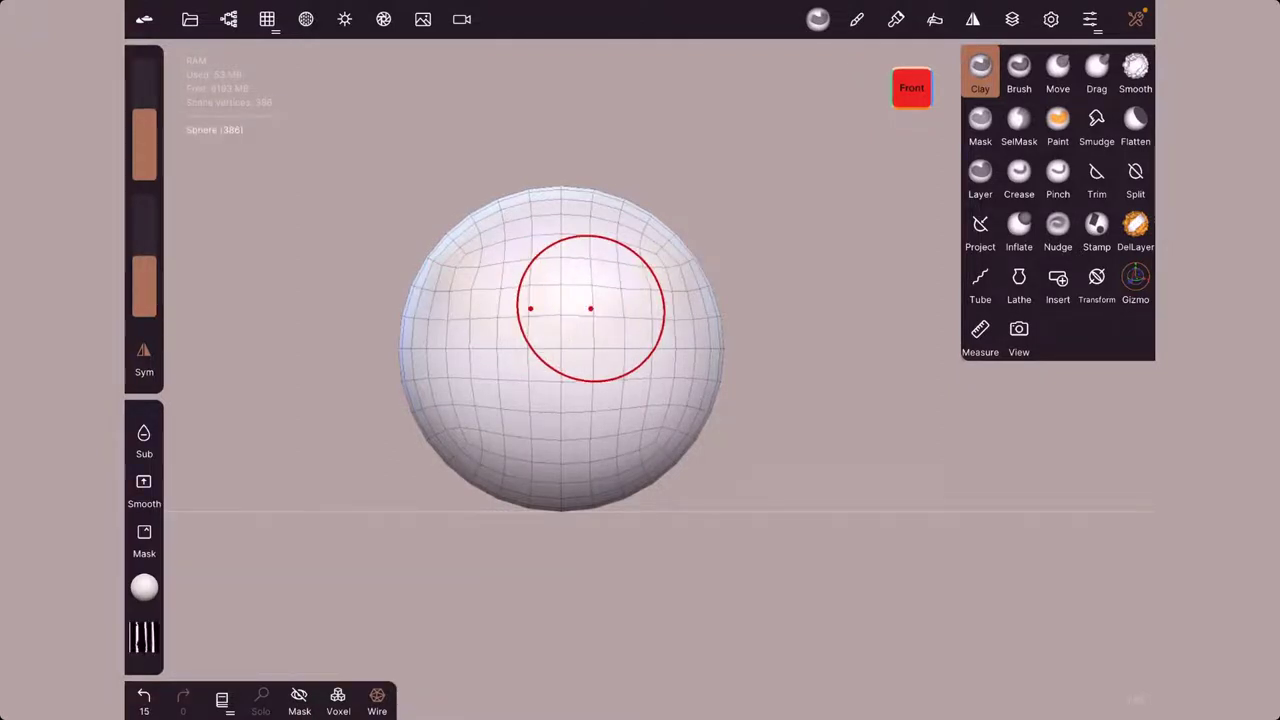
mouse_move(586, 288)
left_mouse_down()
mouse_move(663, 277)
mouse_move(680, 291)
left_mouse_up()
left_click_drag(680, 346, 736, 452)
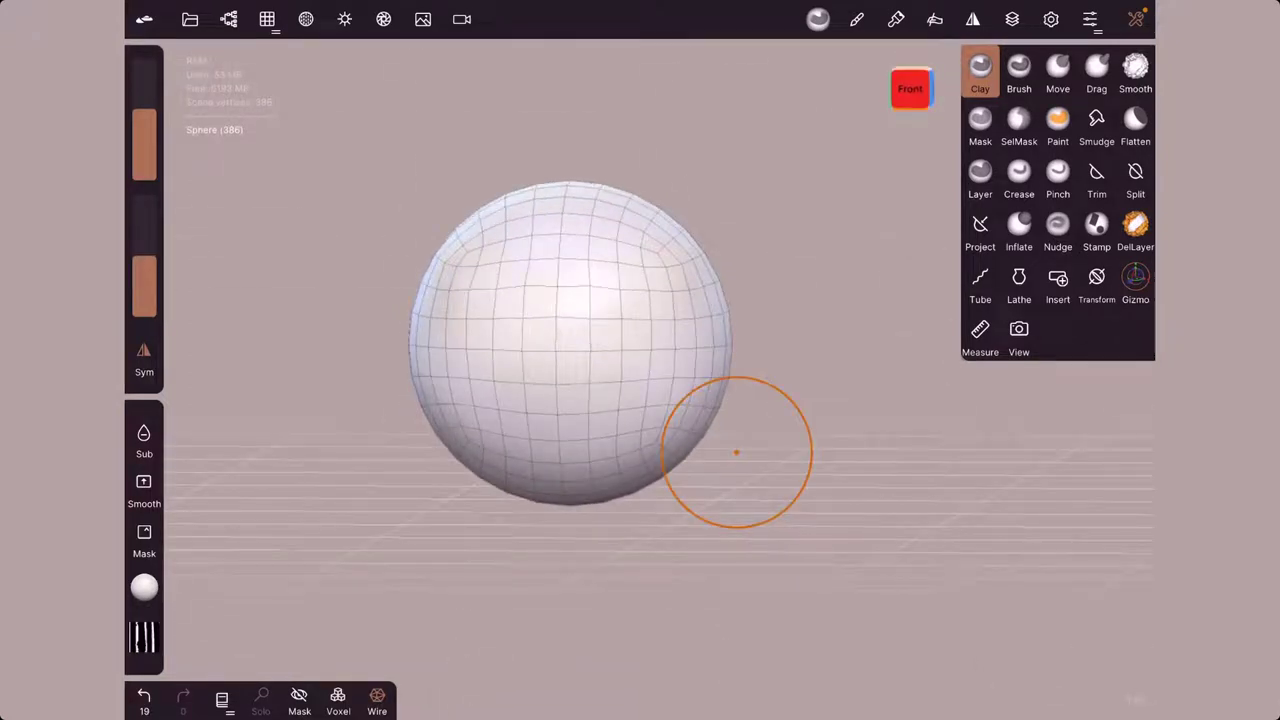
Step: Voxel-remesh the sphere into a dense 87.1k mesh and hide the wireframe
left_click(267, 19)
left_click(283, 70)
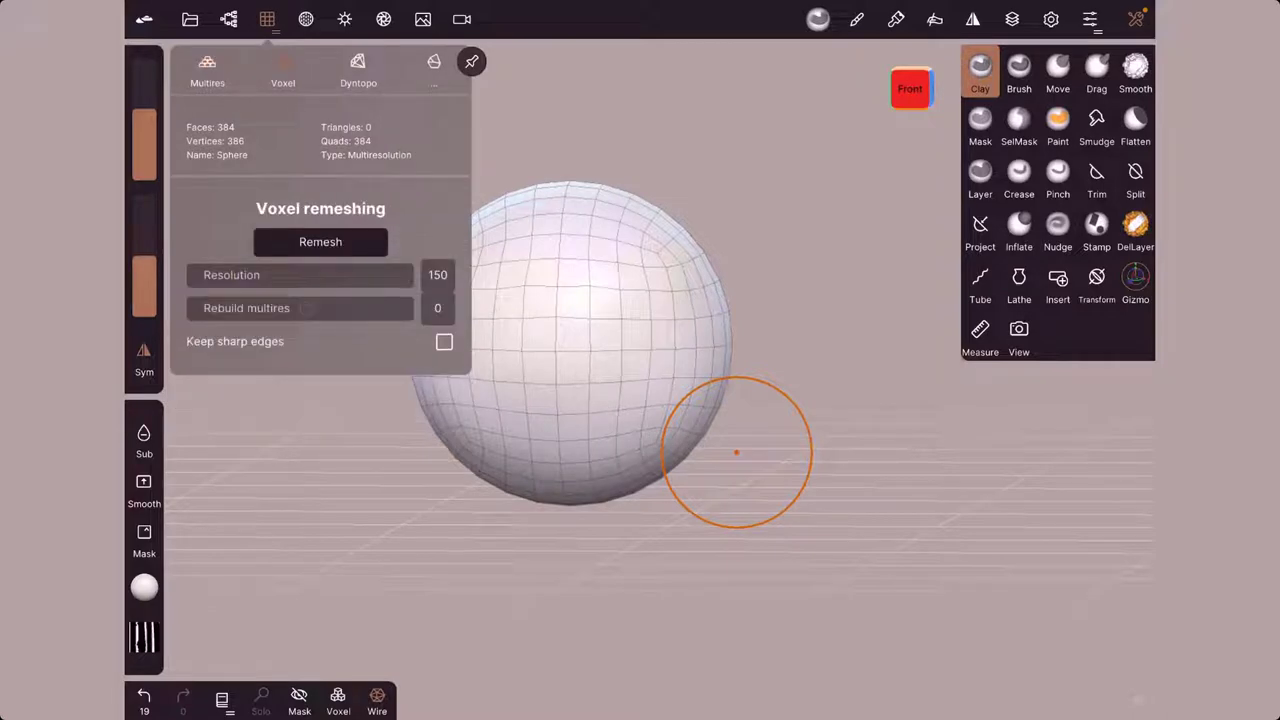
left_click(320, 241)
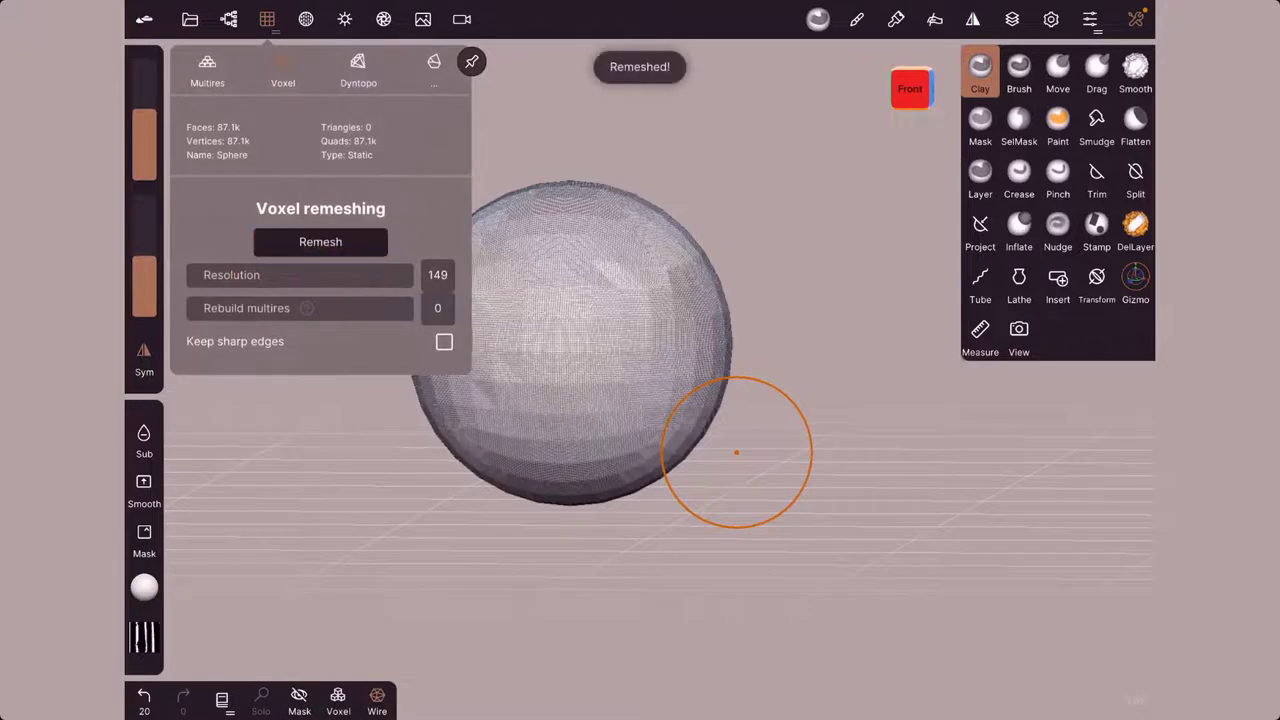
left_click(587, 110)
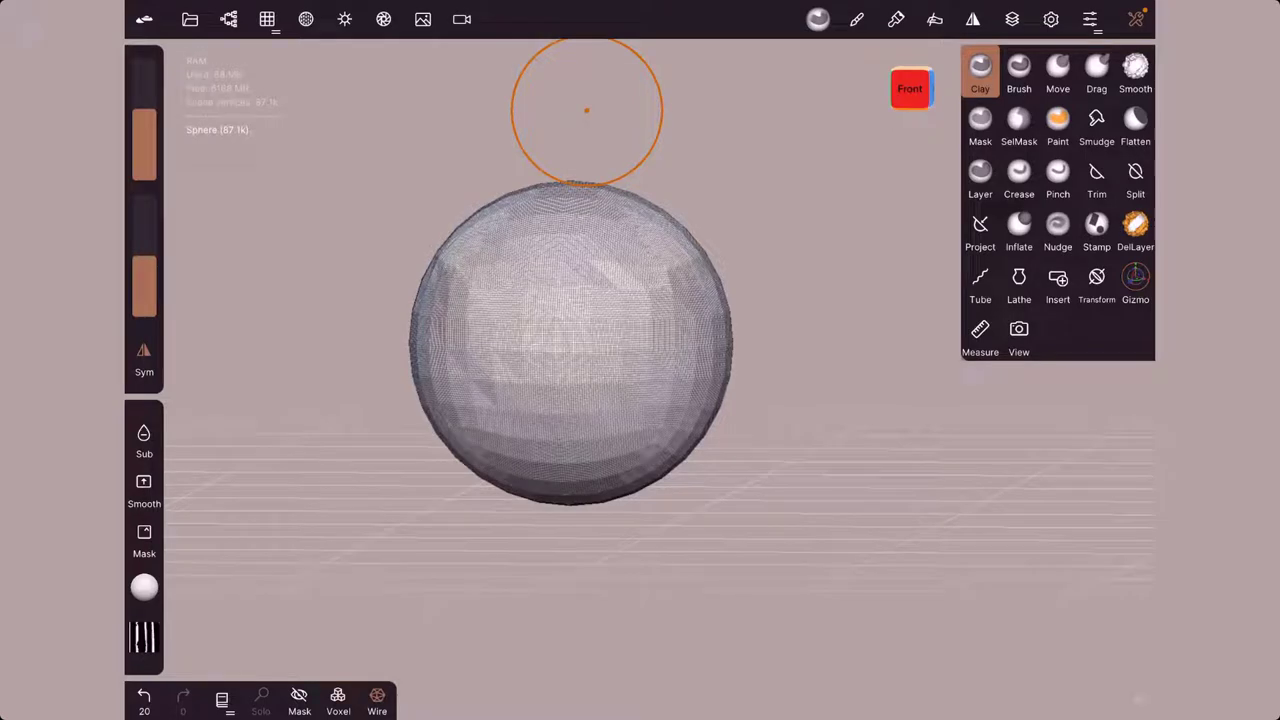
left_click(377, 700)
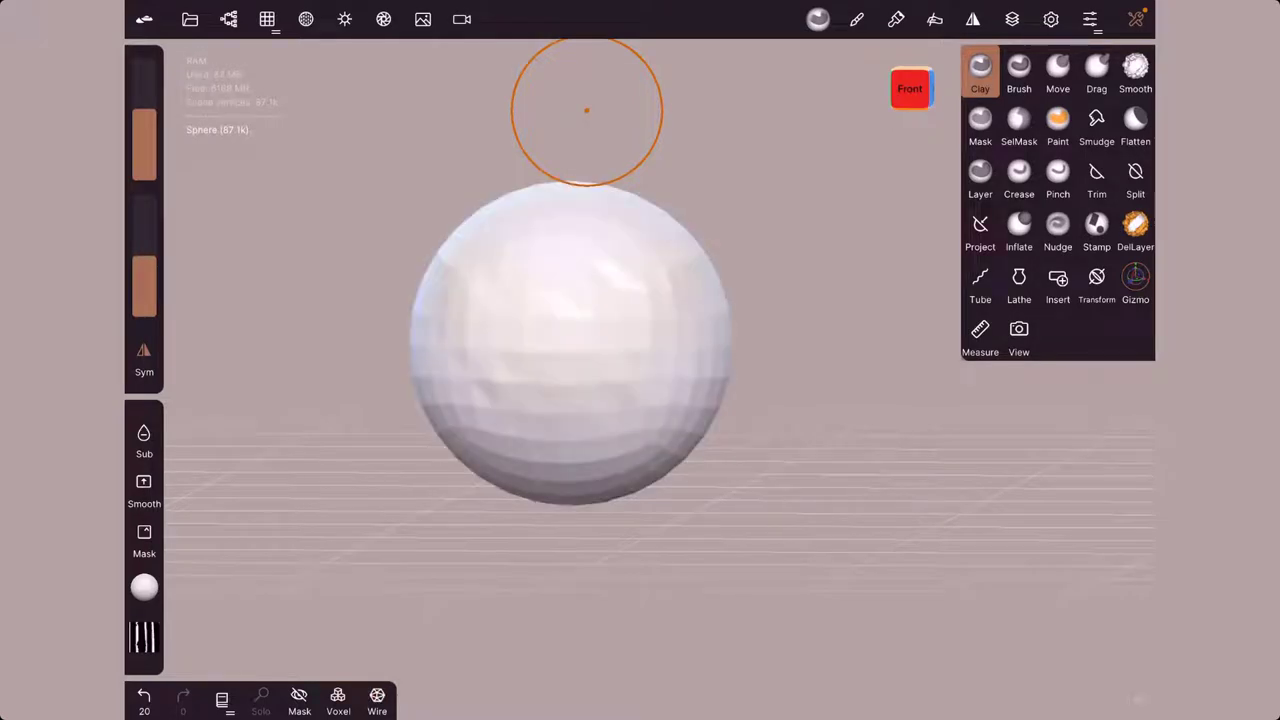
Step: Smooth the sphere with an enlarged Smooth brush, then undo the last two strokes
left_click(1135, 75)
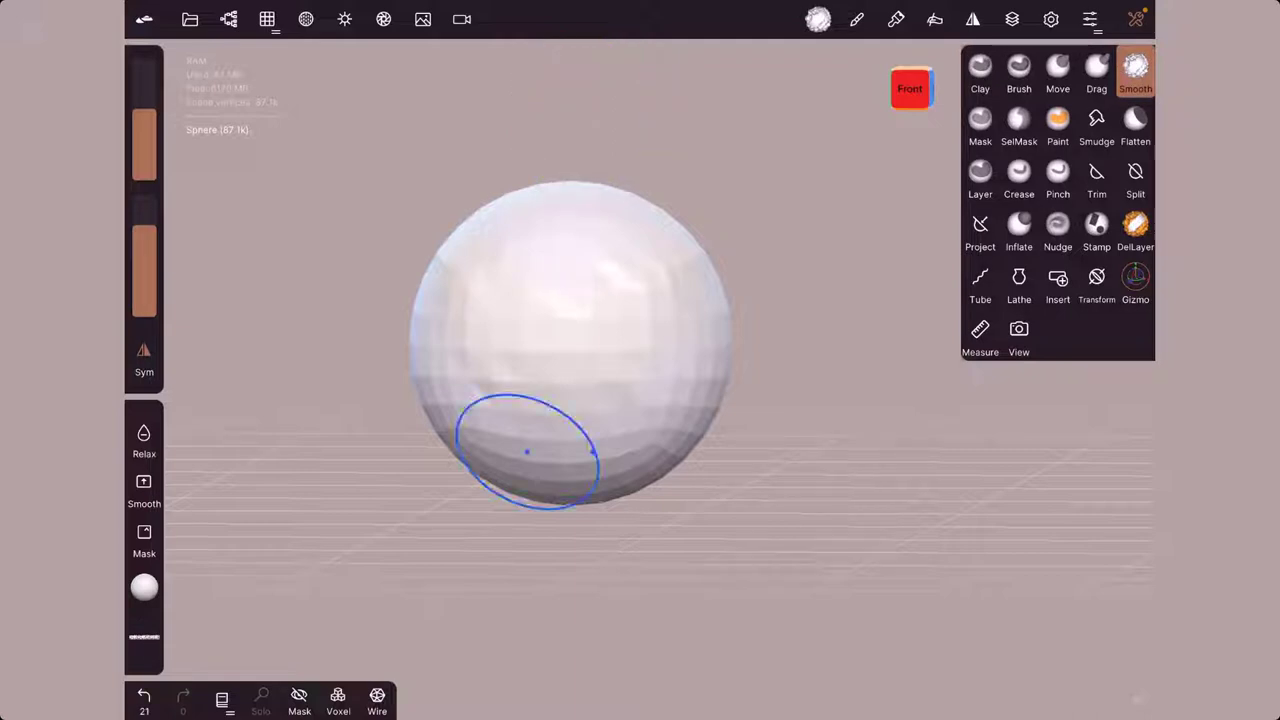
left_click_drag(527, 449, 511, 381)
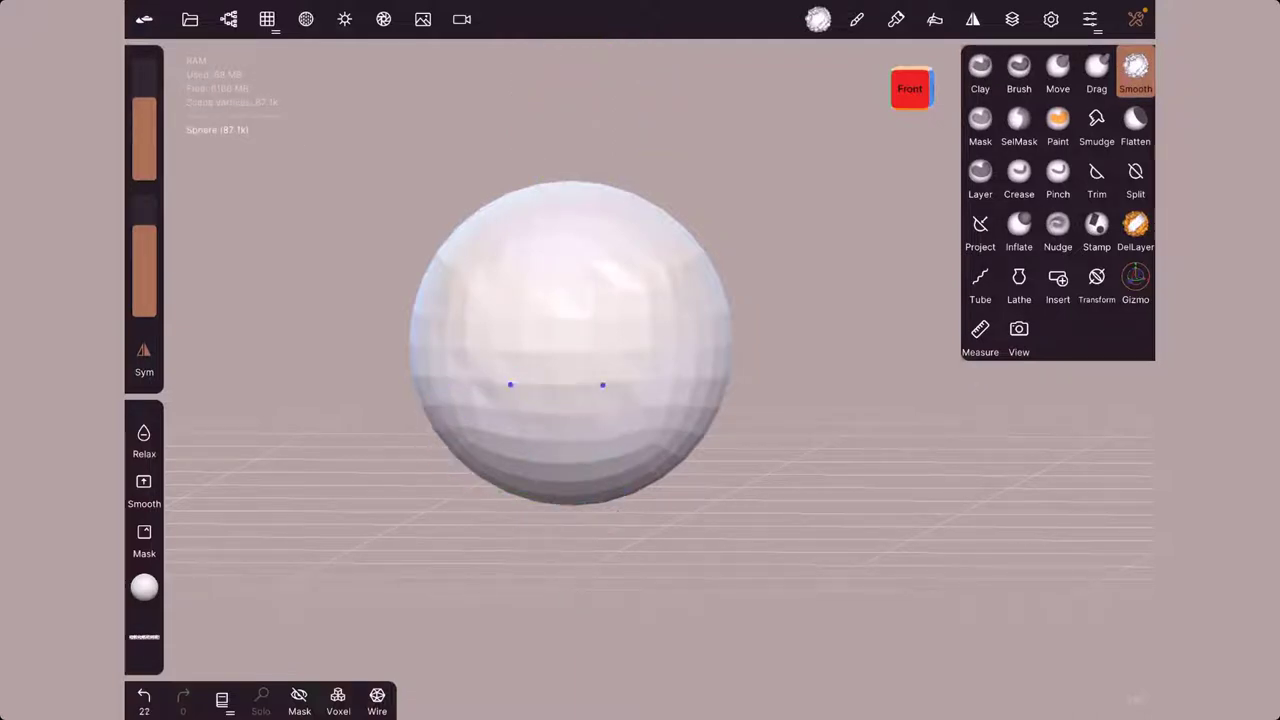
middle_click_drag(556, 384, 530, 384)
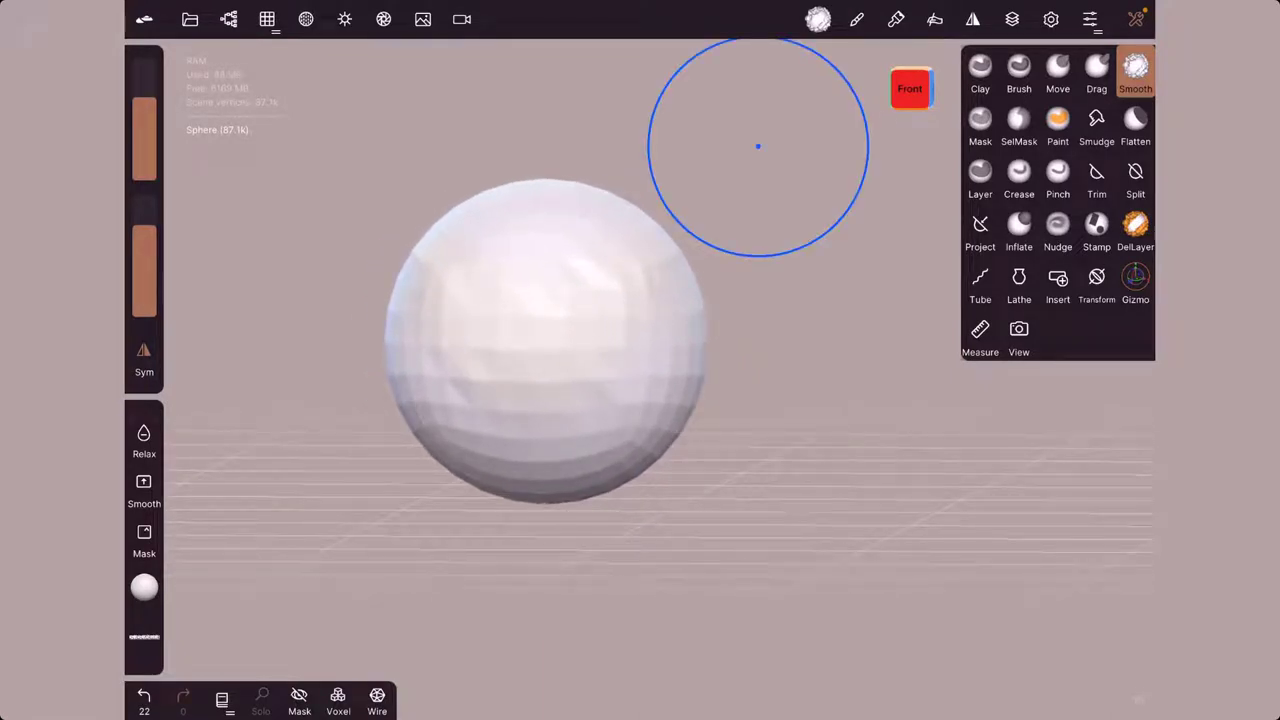
key("ctrl+z")
key("ctrl+z")
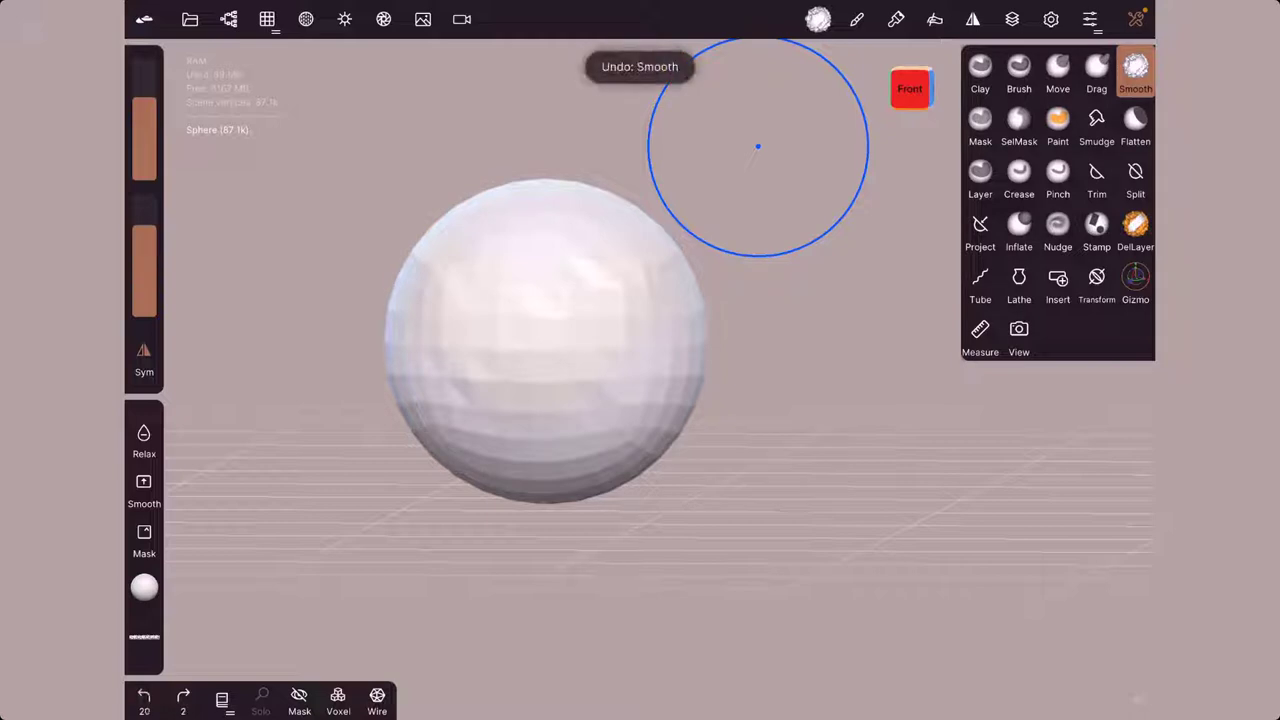
key("ctrl+z")
Step: Remesh the sphere at resolution 149 with multires rebuild level 1
left_click(267, 19)
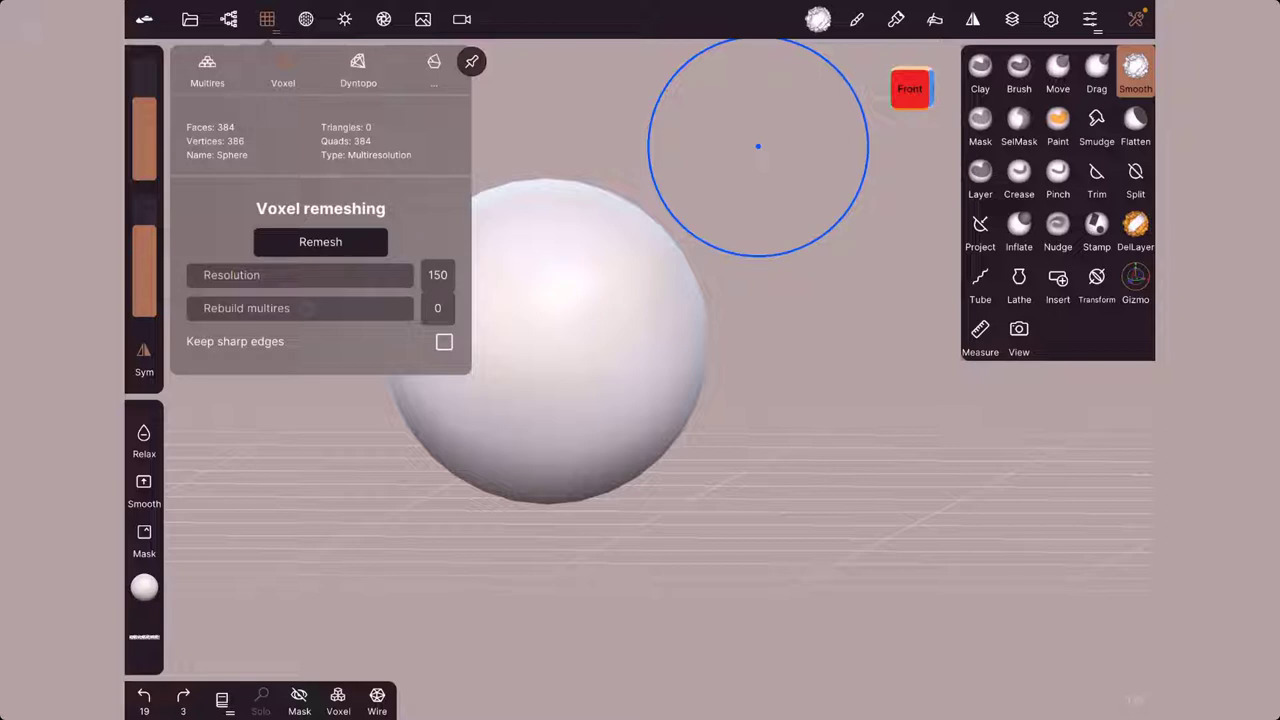
left_click_drag(307, 308, 262, 308)
left_click(320, 241)
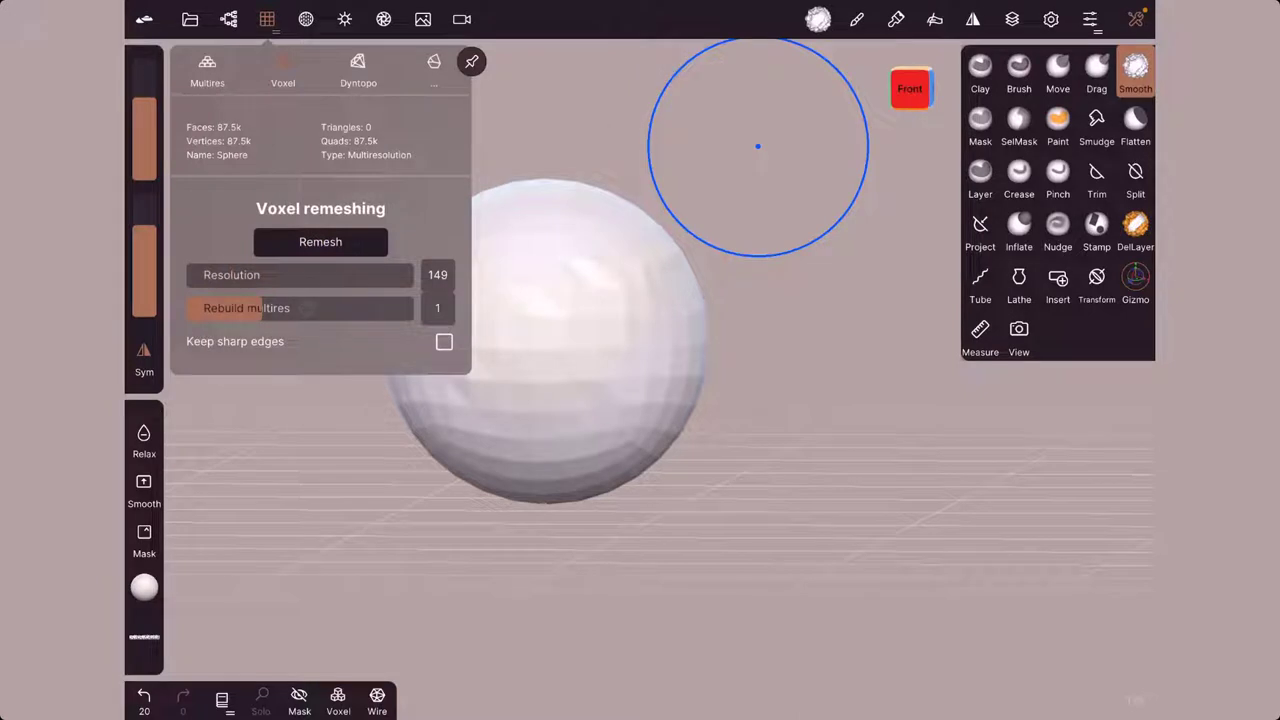
Step: Replace it with a new Sphere primitive at post subdivision 7, wireframe shown, validated
left_click(229, 19)
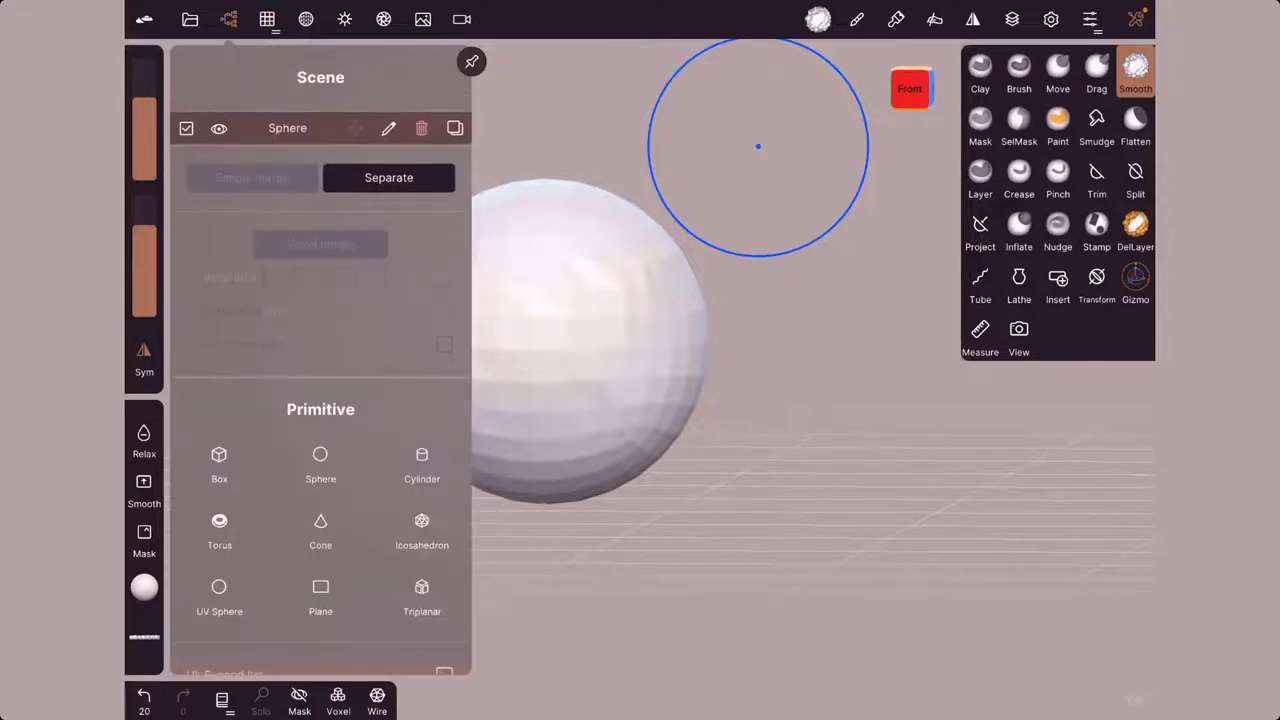
left_click(421, 128)
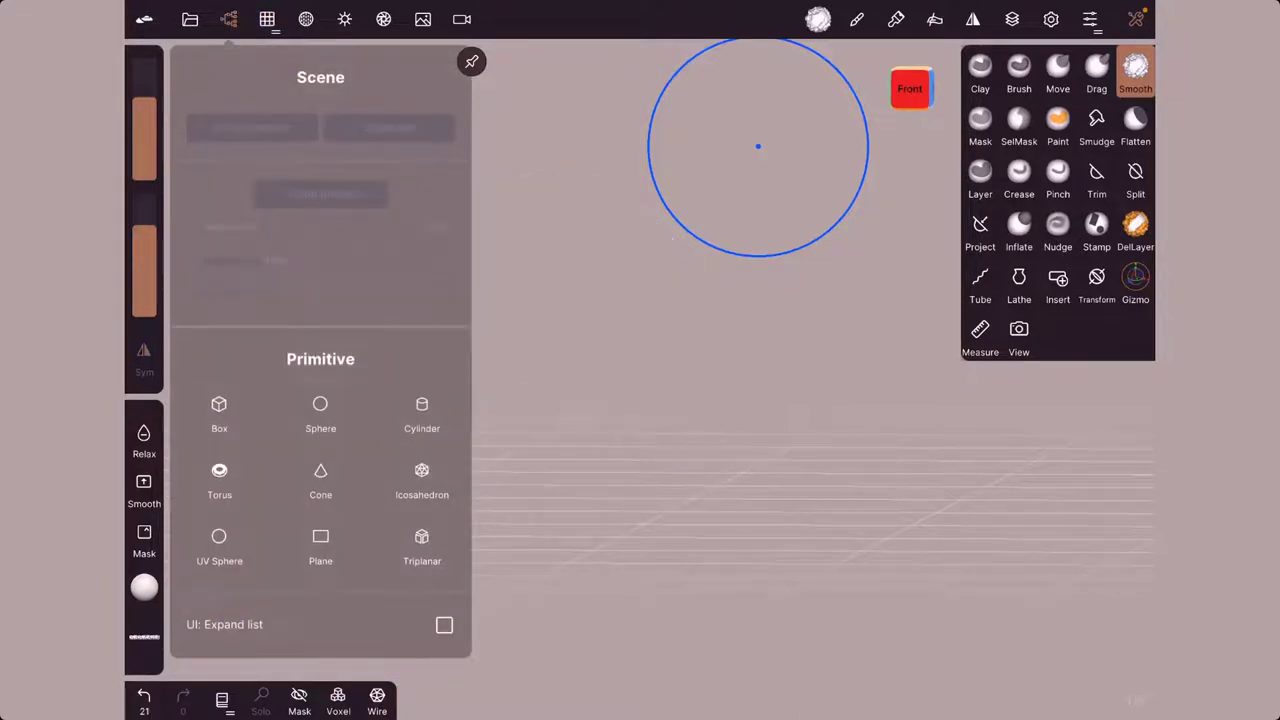
left_click(320, 410)
left_click_drag(328, 338, 385, 338)
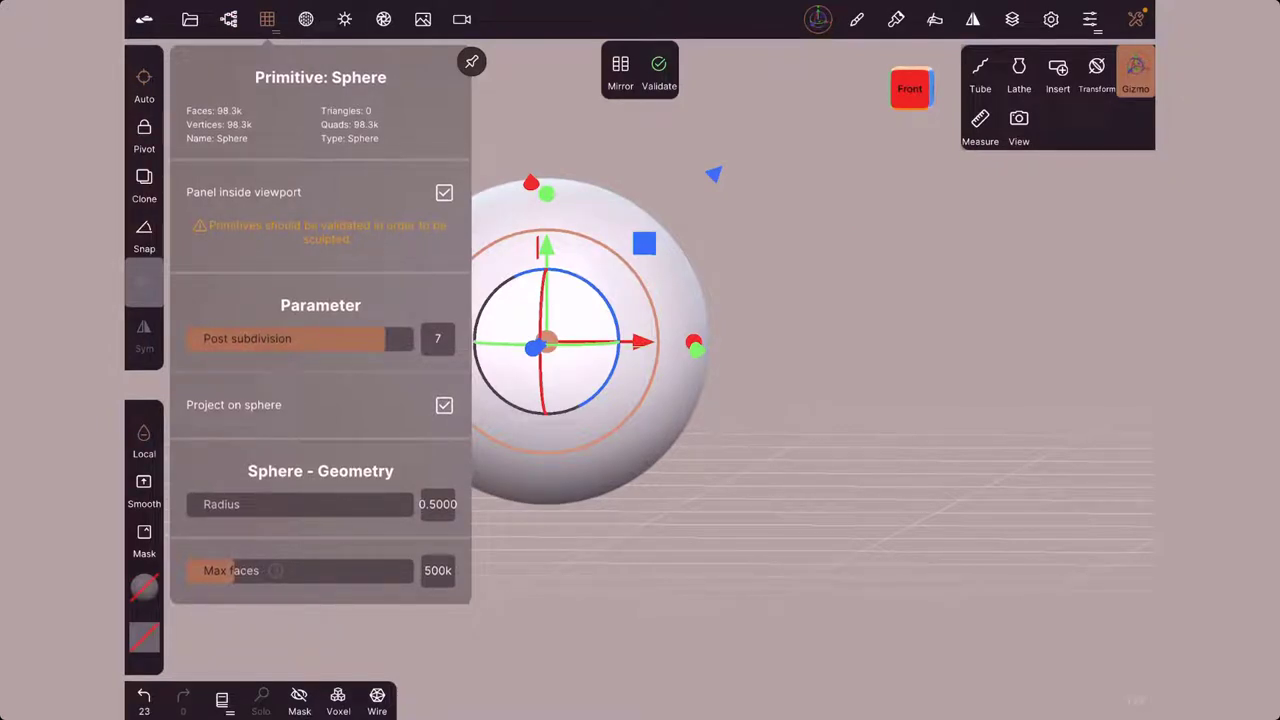
left_click(377, 698)
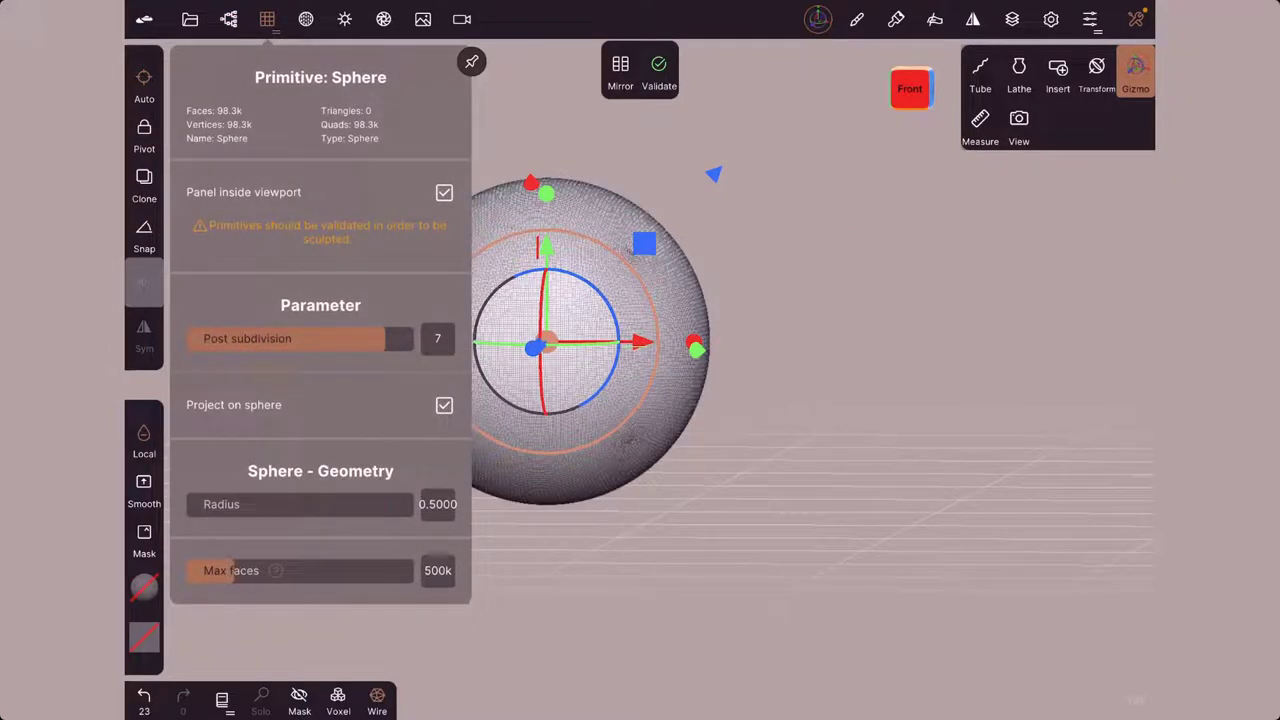
left_click(658, 70)
left_click(267, 19)
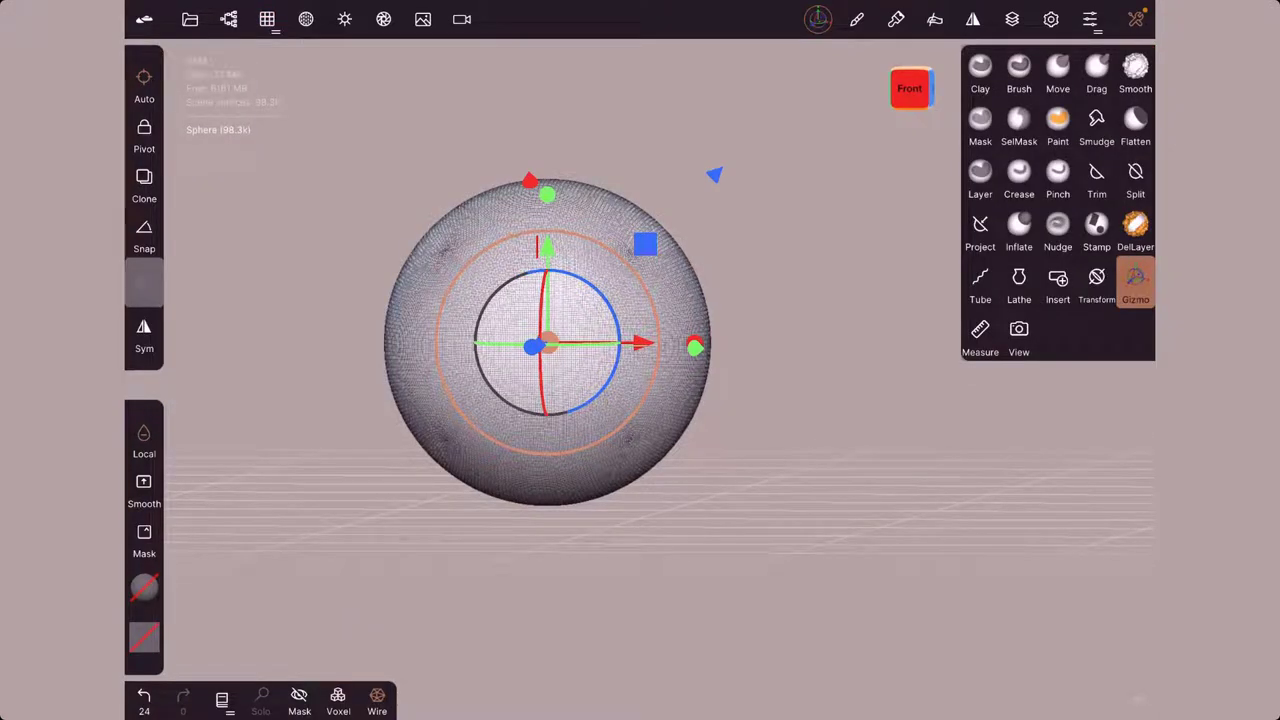
Step: Sculpt plain clay bumps on the sphere using Clay with no alpha
left_click(980, 70)
left_click(144, 632)
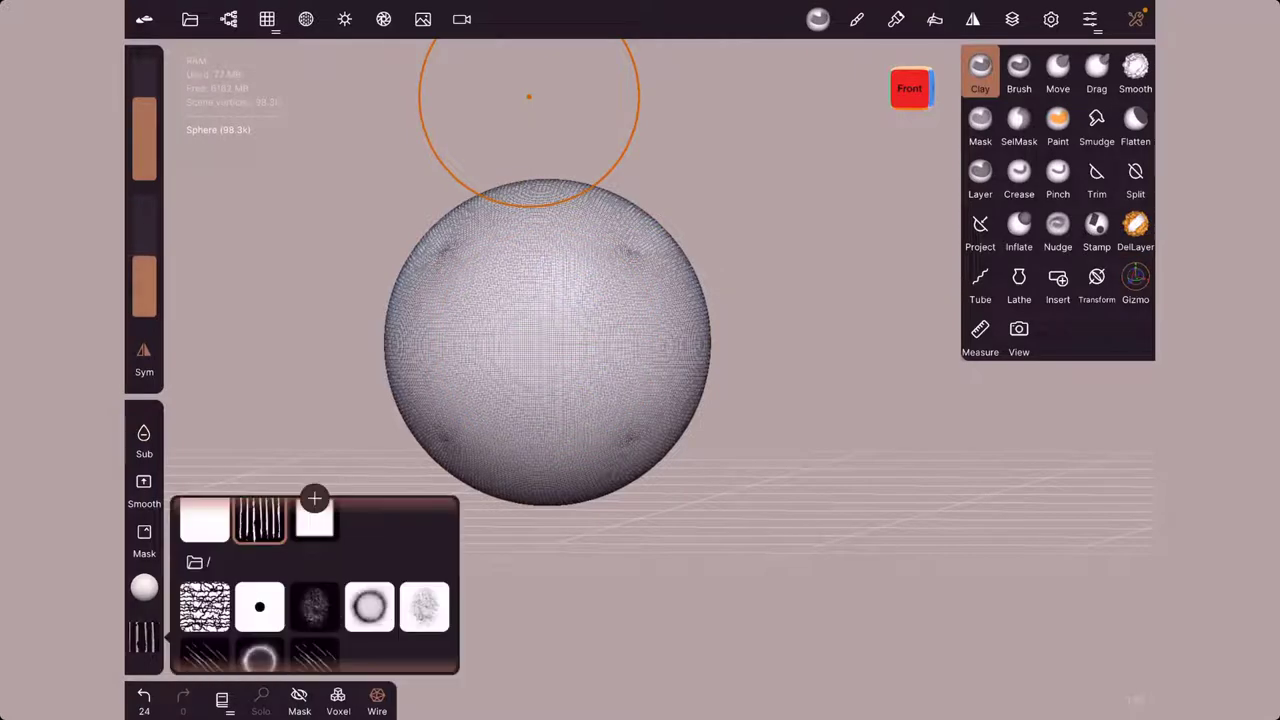
left_click(205, 518)
left_click(476, 318)
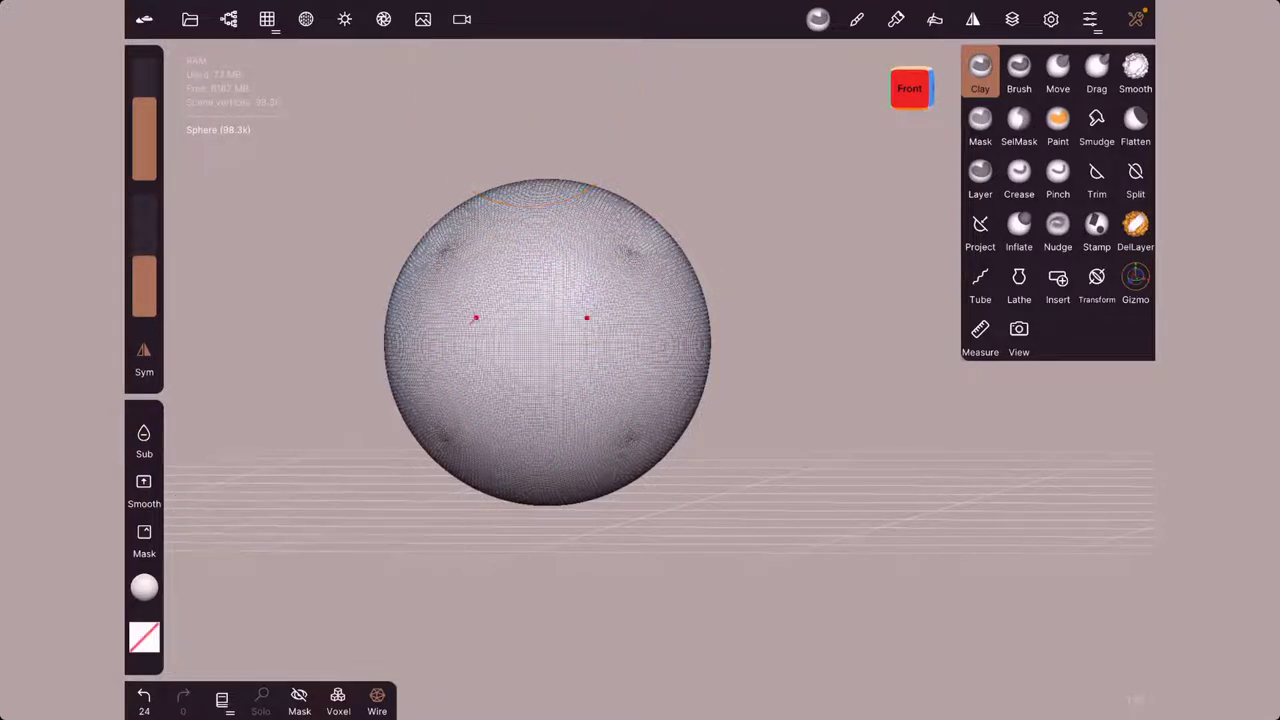
mouse_move(476, 318)
left_mouse_down()
mouse_move(463, 281)
mouse_move(508, 354)
mouse_move(500, 434)
mouse_move(515, 464)
left_mouse_up()
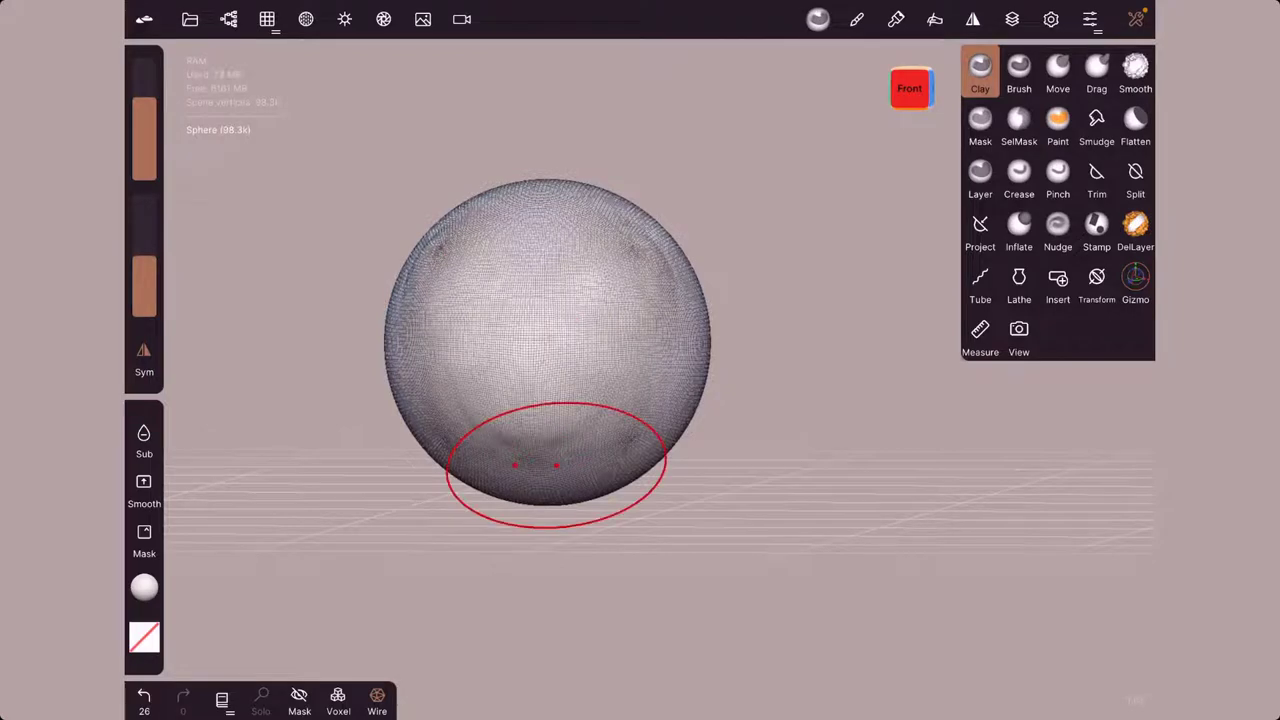
Step: With the vertical-lines alpha, sculpt crosshatched strokes on the sphere's front and sides
left_click(144, 637)
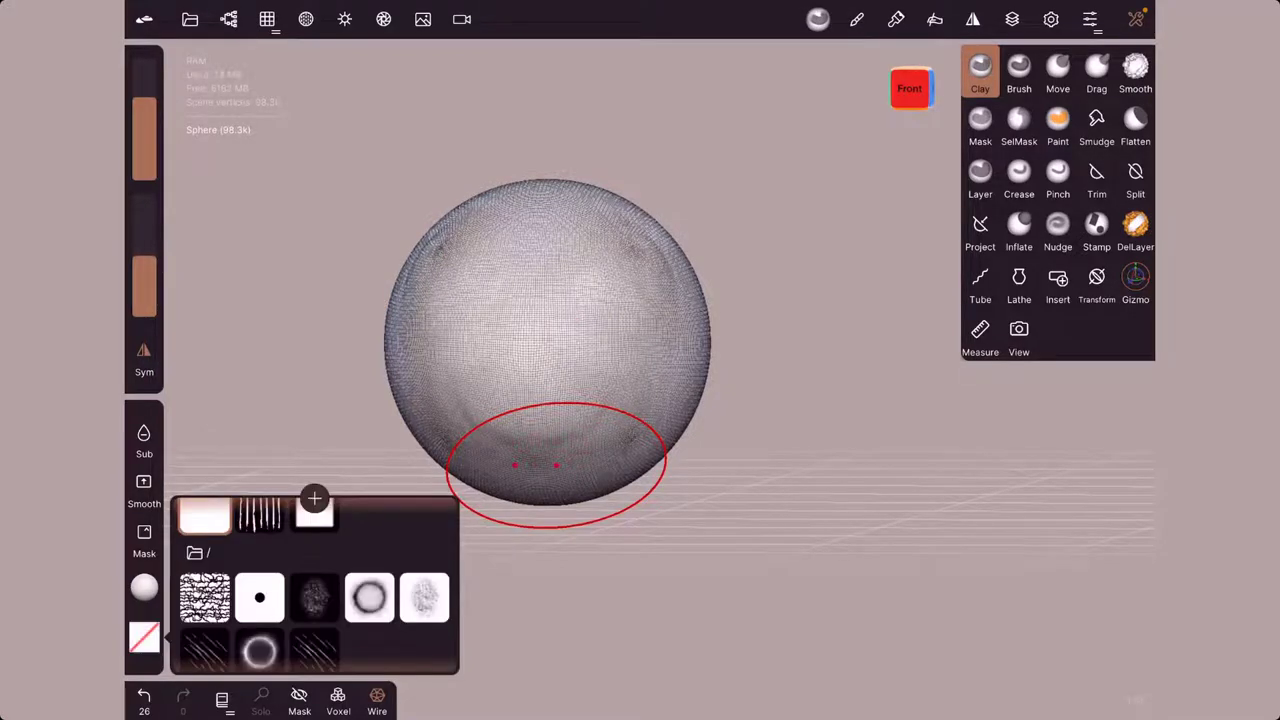
left_click(259, 514)
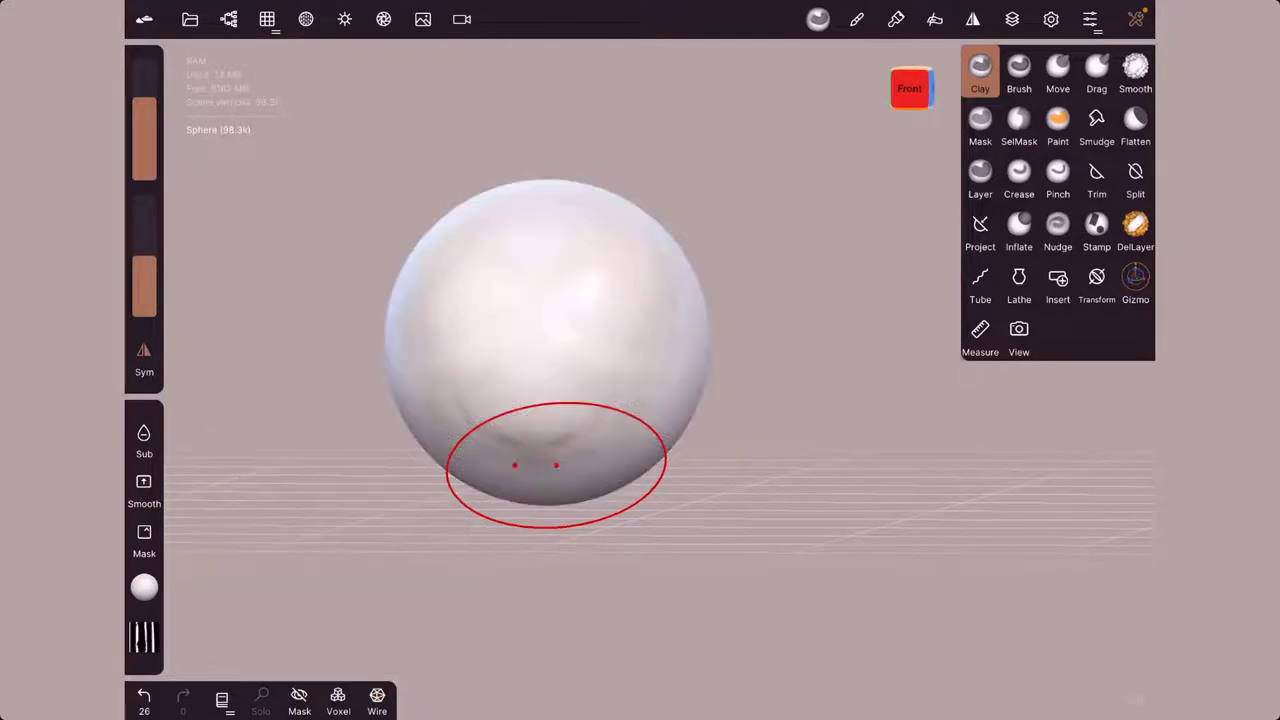
mouse_move(514, 464)
left_mouse_down()
mouse_move(494, 289)
mouse_move(529, 323)
mouse_move(494, 409)
mouse_move(528, 342)
mouse_move(586, 277)
mouse_move(537, 289)
mouse_move(609, 334)
mouse_move(639, 302)
left_mouse_up()
scroll(680, 366, "up", 3)
scroll(686, 363, "up", 2)
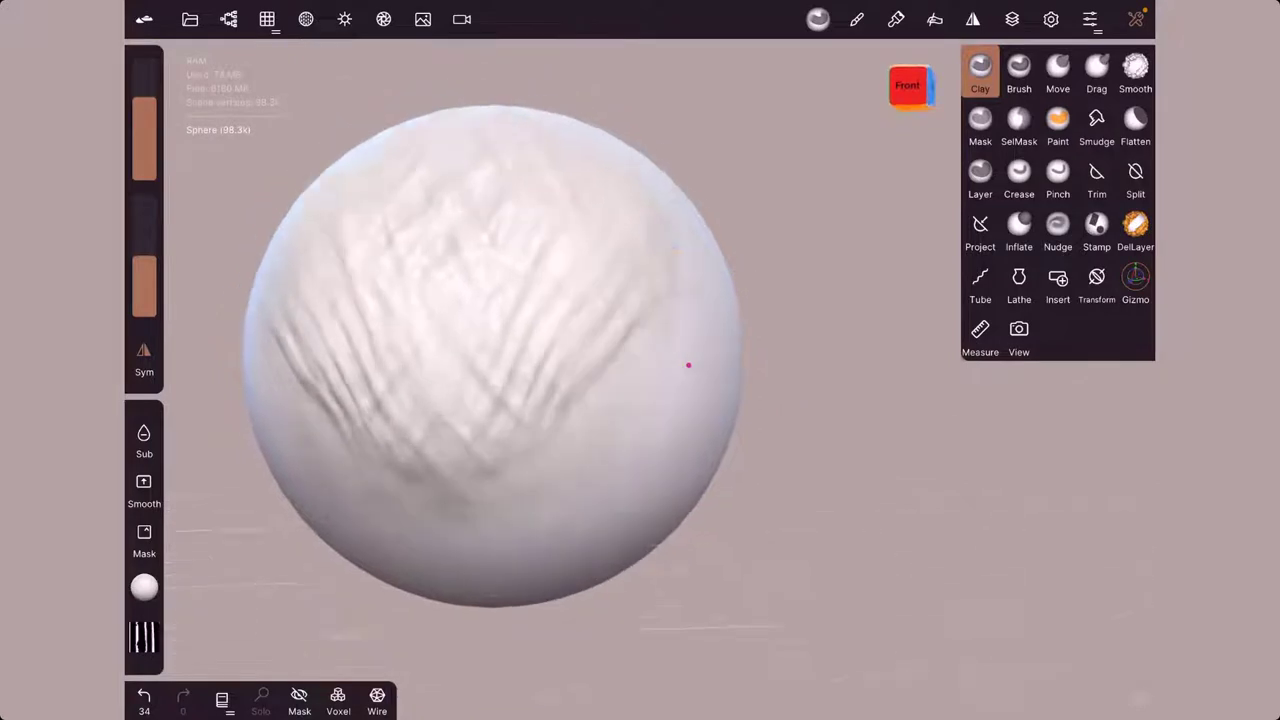
right_click_drag(686, 363, 692, 175)
mouse_move(692, 175)
left_mouse_down()
mouse_move(686, 309)
mouse_move(709, 363)
mouse_move(620, 491)
left_mouse_up()
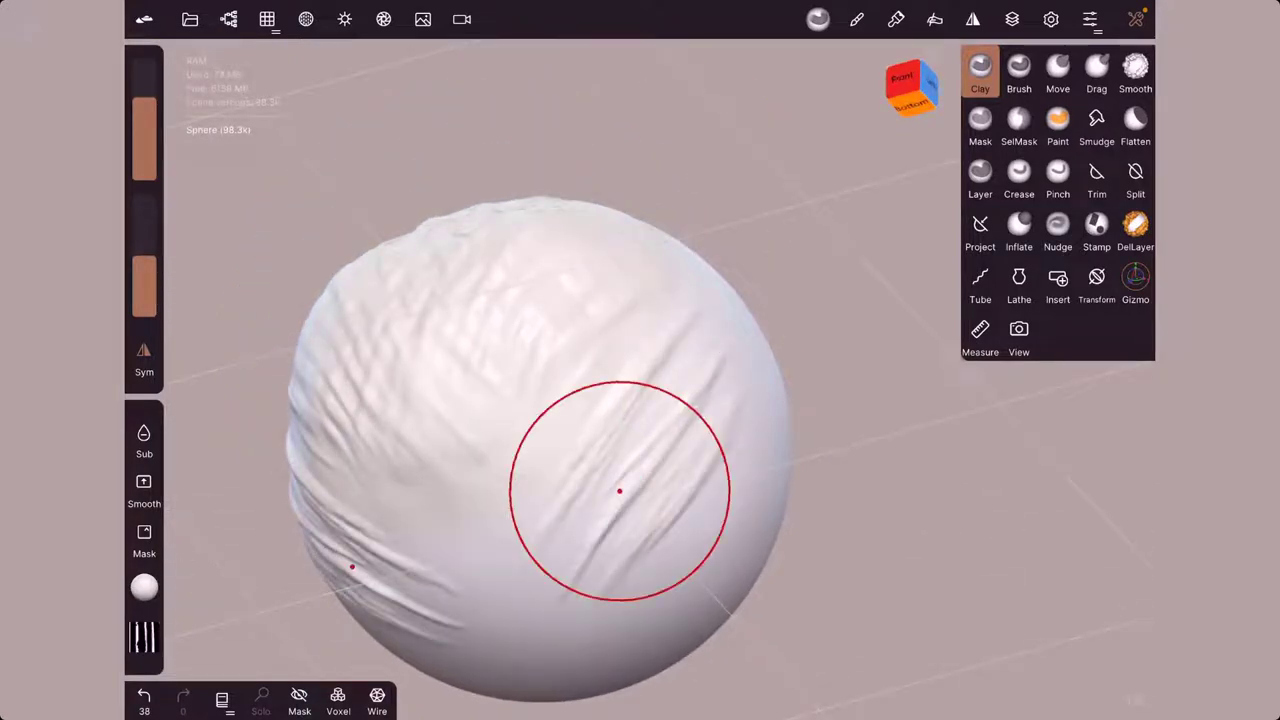
scroll(743, 473, "down", 3)
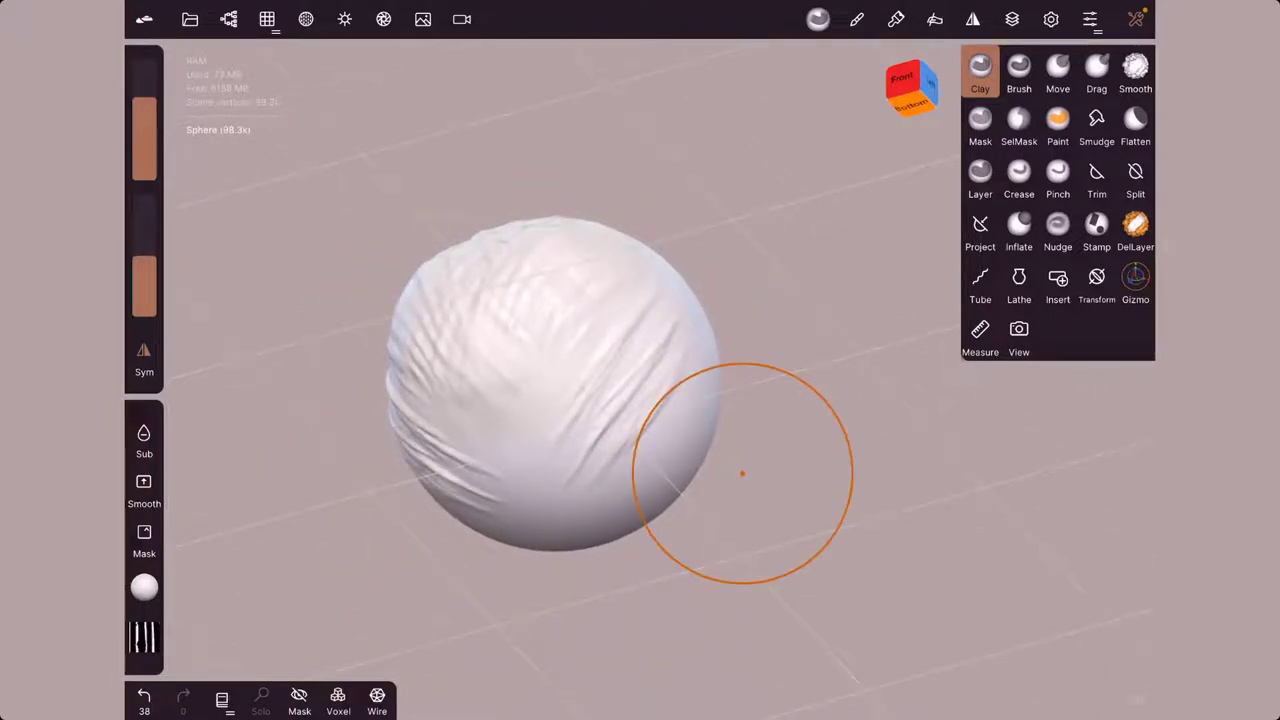
Step: On the sphere's back, add small clay dabs and a short stroke at radius 30
mouse_move(743, 473)
left_mouse_down()
mouse_move(471, 420)
mouse_move(425, 92)
left_mouse_up()
left_click_drag(144, 100, 144, 160)
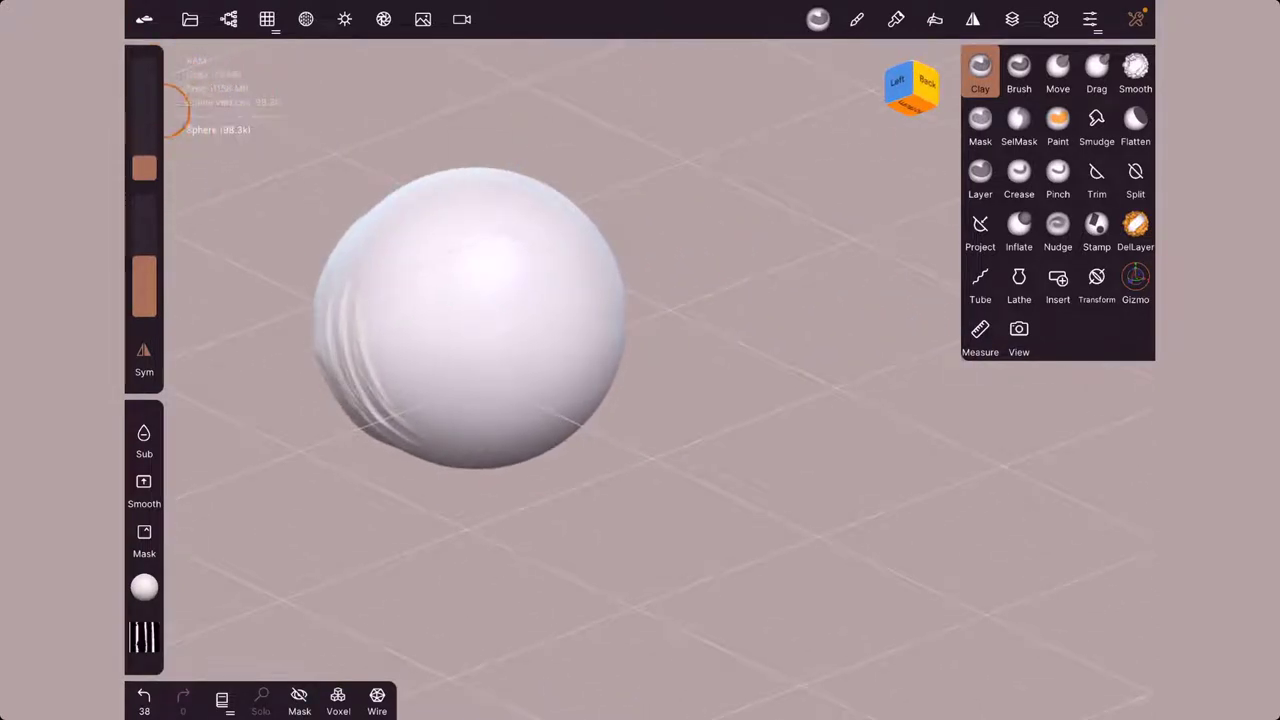
left_click(457, 291)
left_click(460, 300)
left_click(467, 307)
left_click_drag(467, 307, 491, 297)
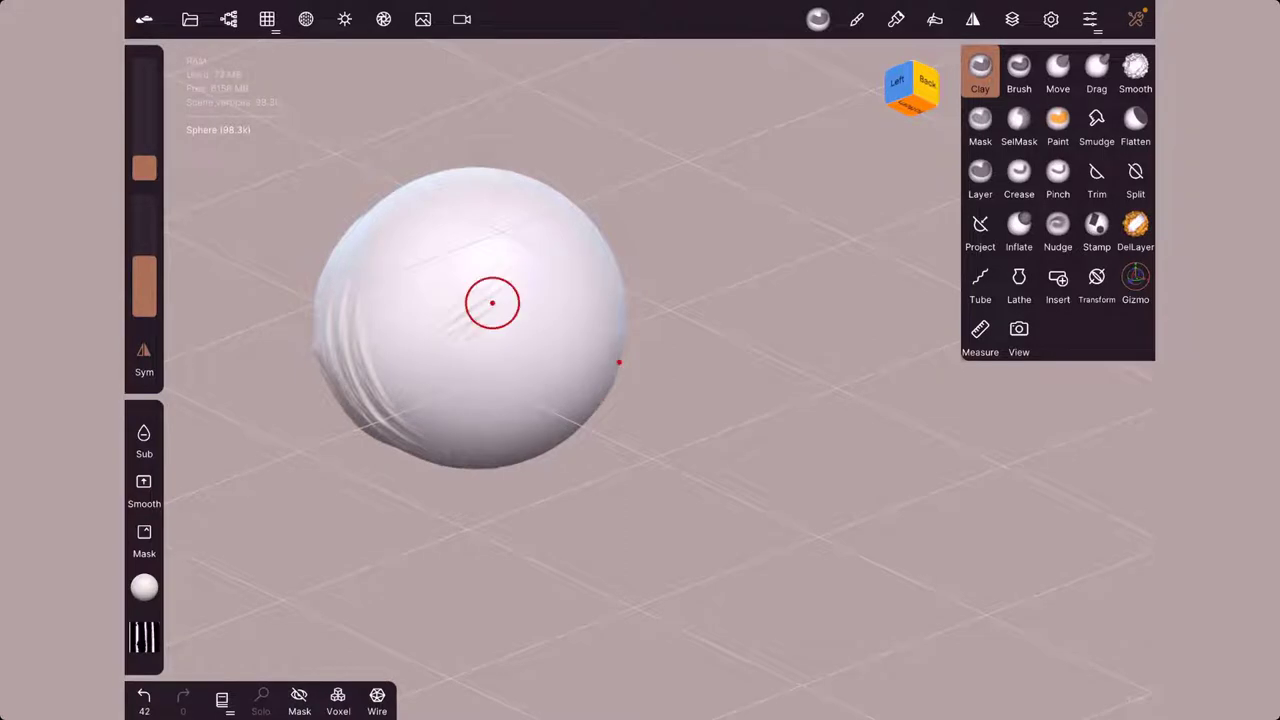
mouse_move(614, 357)
left_mouse_down()
mouse_move(688, 360)
mouse_move(577, 411)
left_mouse_up()
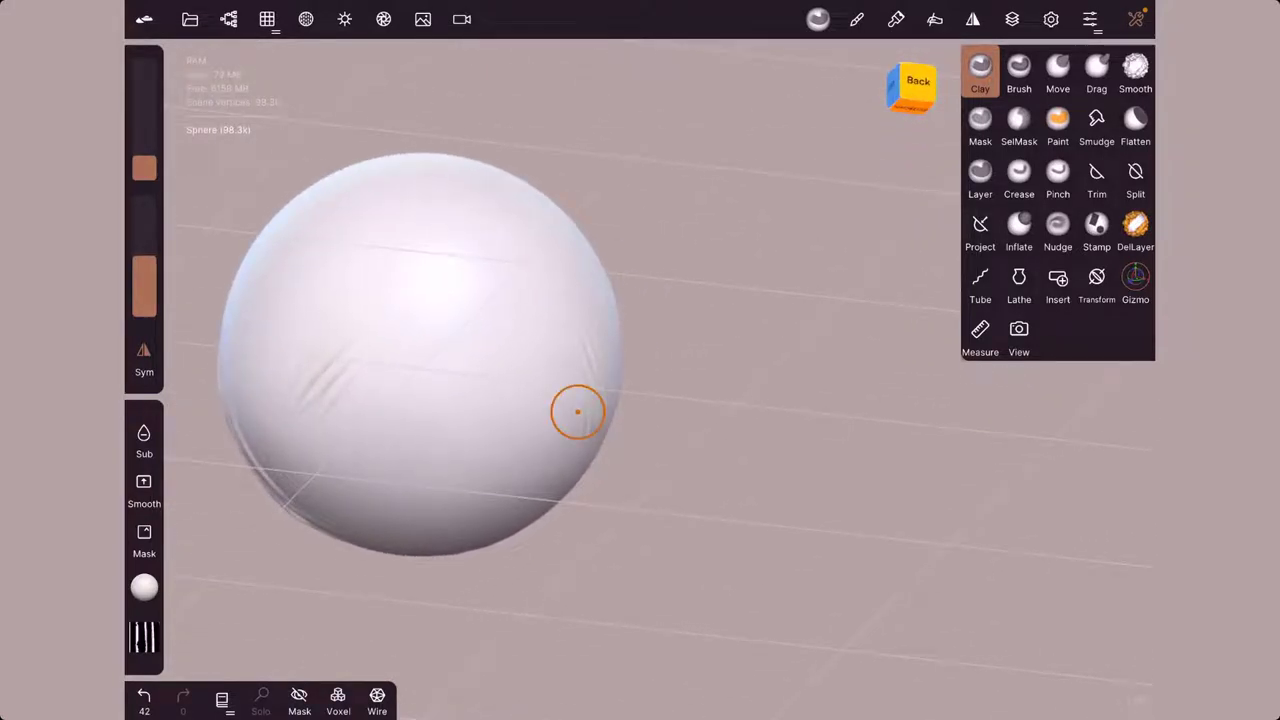
Step: Stamp three small clay dabs on the sphere's lower front and open Clay's stroke settings
left_click(144, 637)
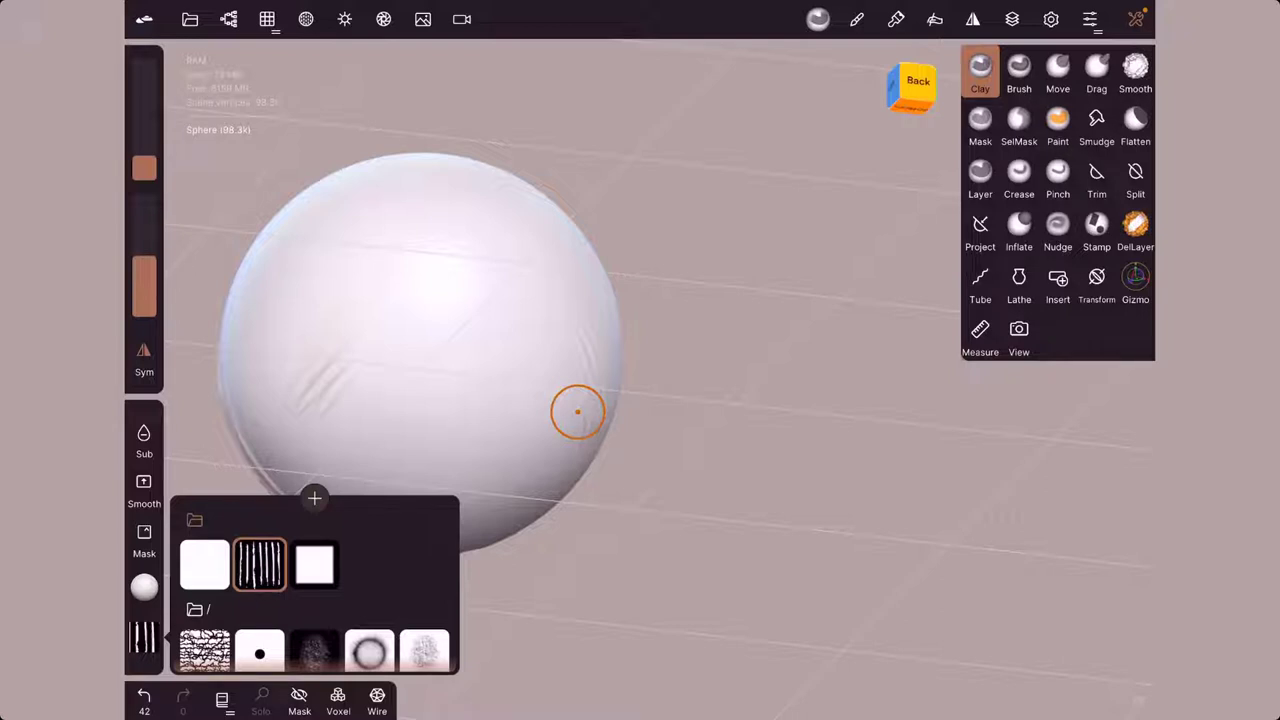
left_click(577, 411)
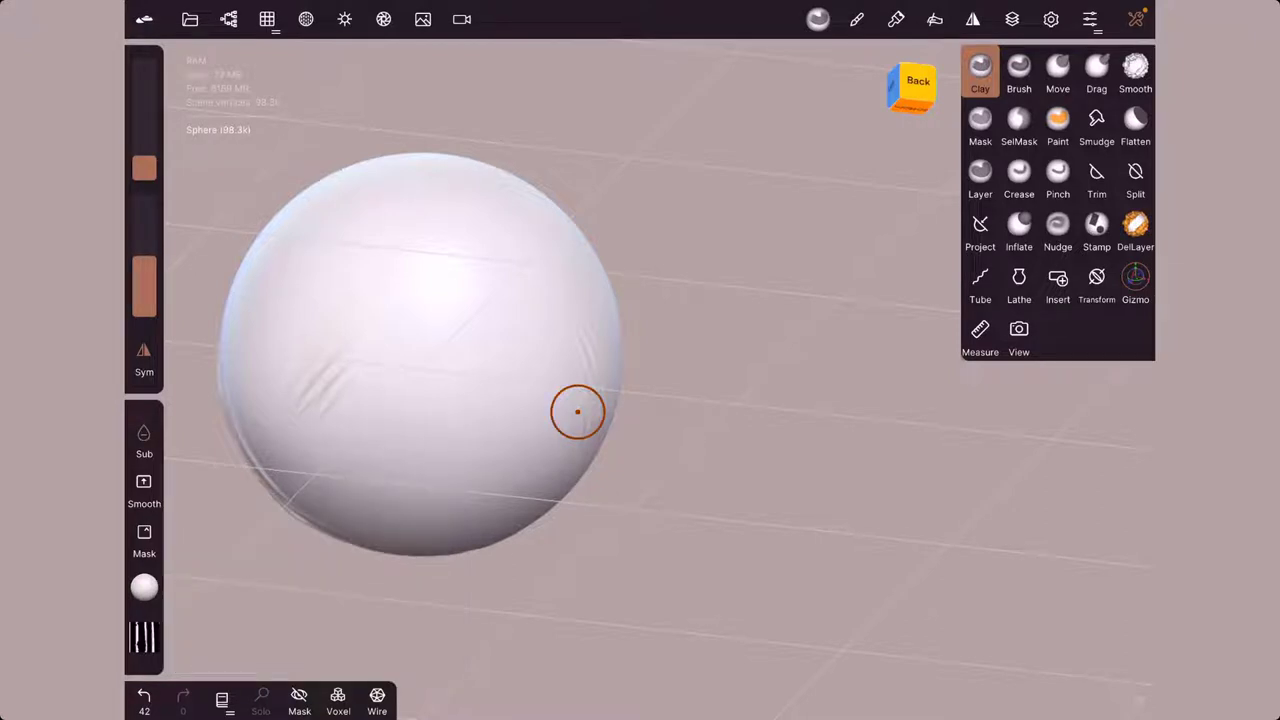
left_click(515, 416)
left_click(427, 406)
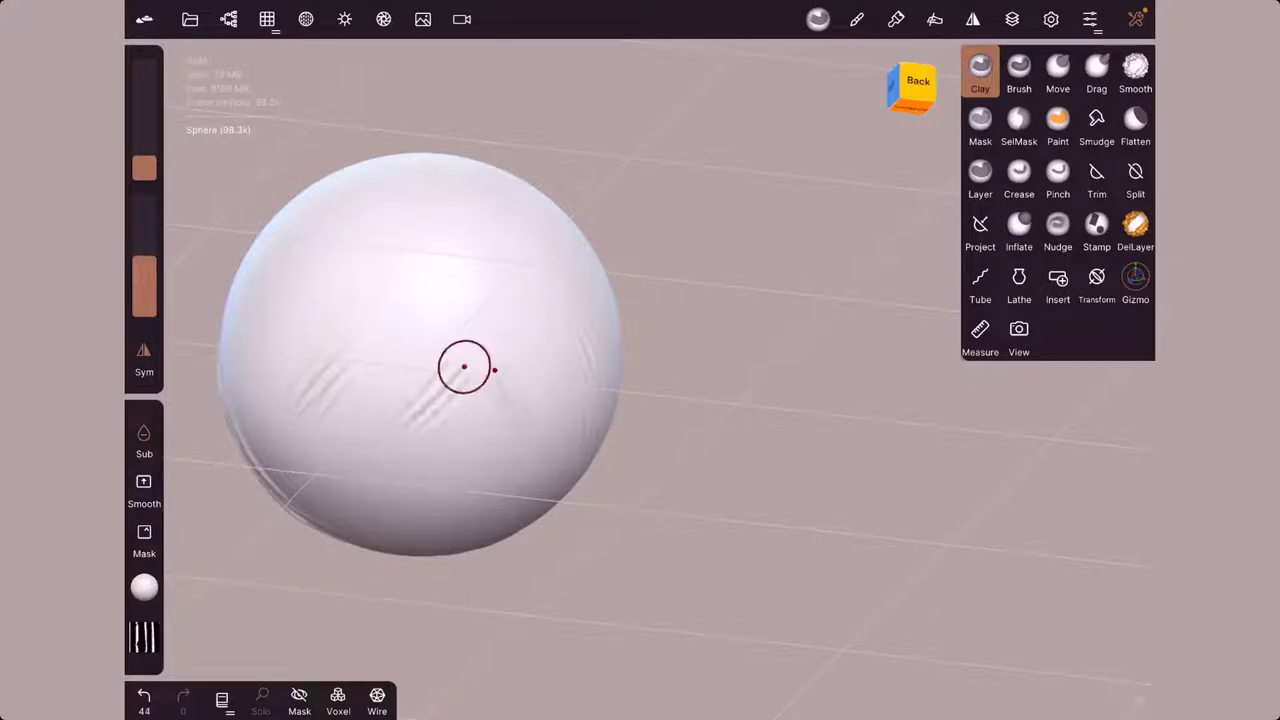
left_click(444, 394)
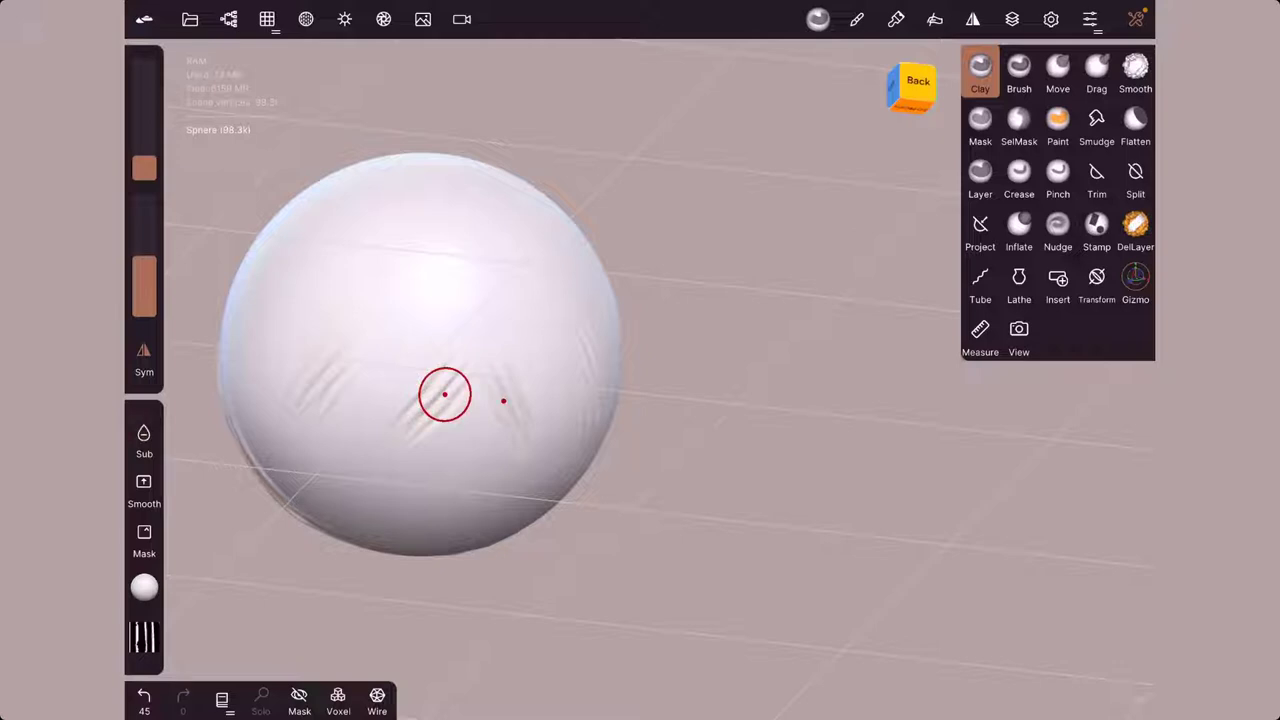
left_click(857, 19)
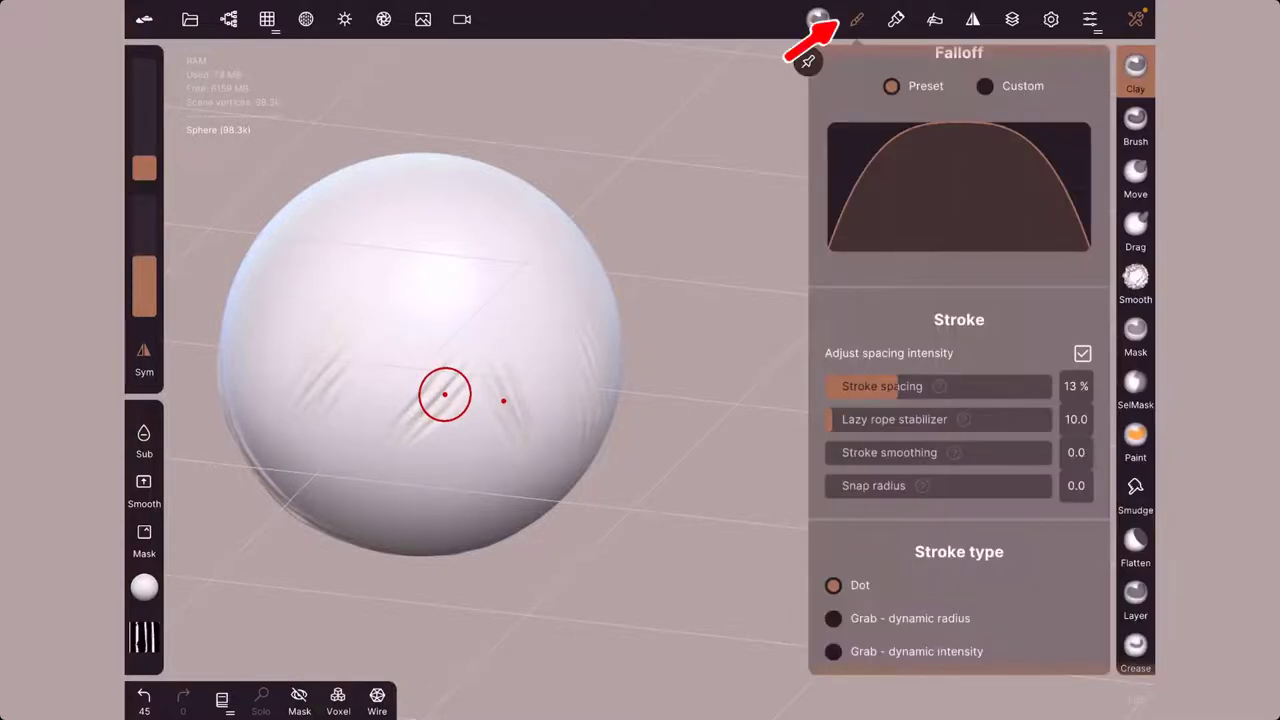
Step: Set alpha scaling to 0.97 and sweep tiled-stripe clay strokes over the upper sphere at 75% intensity
scroll(958, 360, "up", 10)
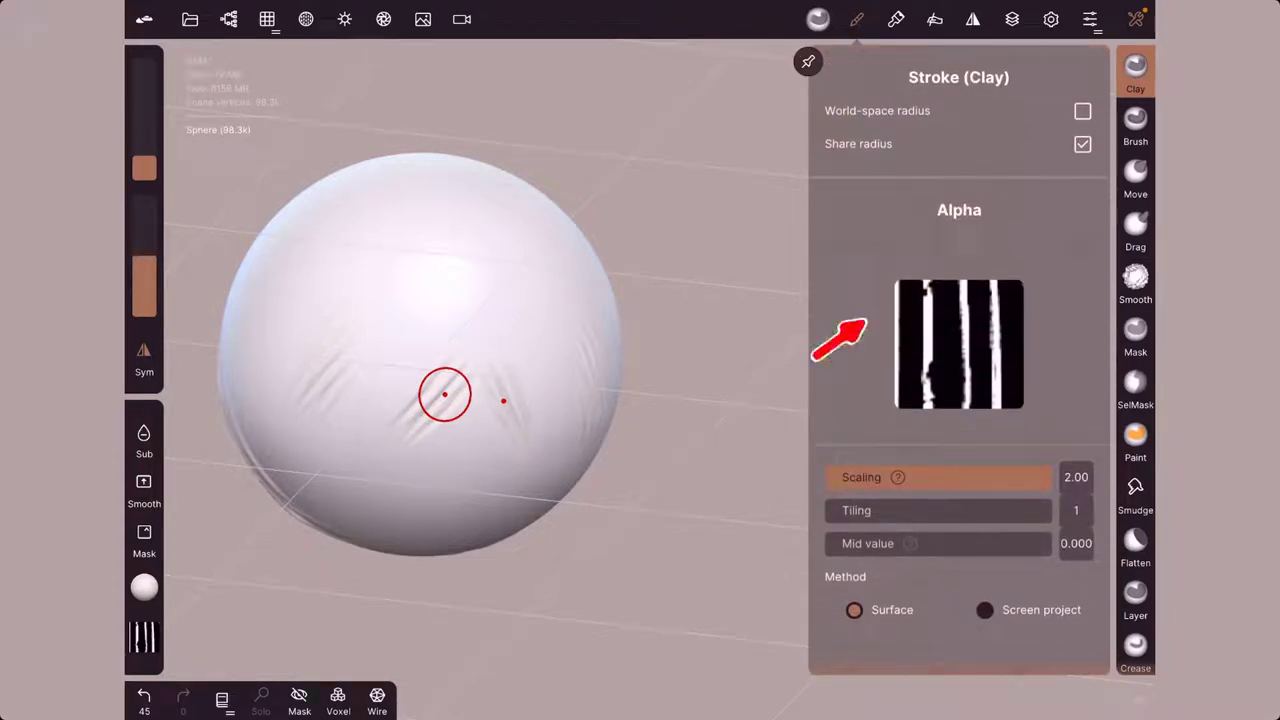
mouse_move(1050, 477)
left_mouse_down()
mouse_move(850, 477)
mouse_move(1006, 477)
mouse_move(860, 477)
mouse_move(896, 477)
mouse_move(880, 509)
mouse_move(925, 509)
left_mouse_up()
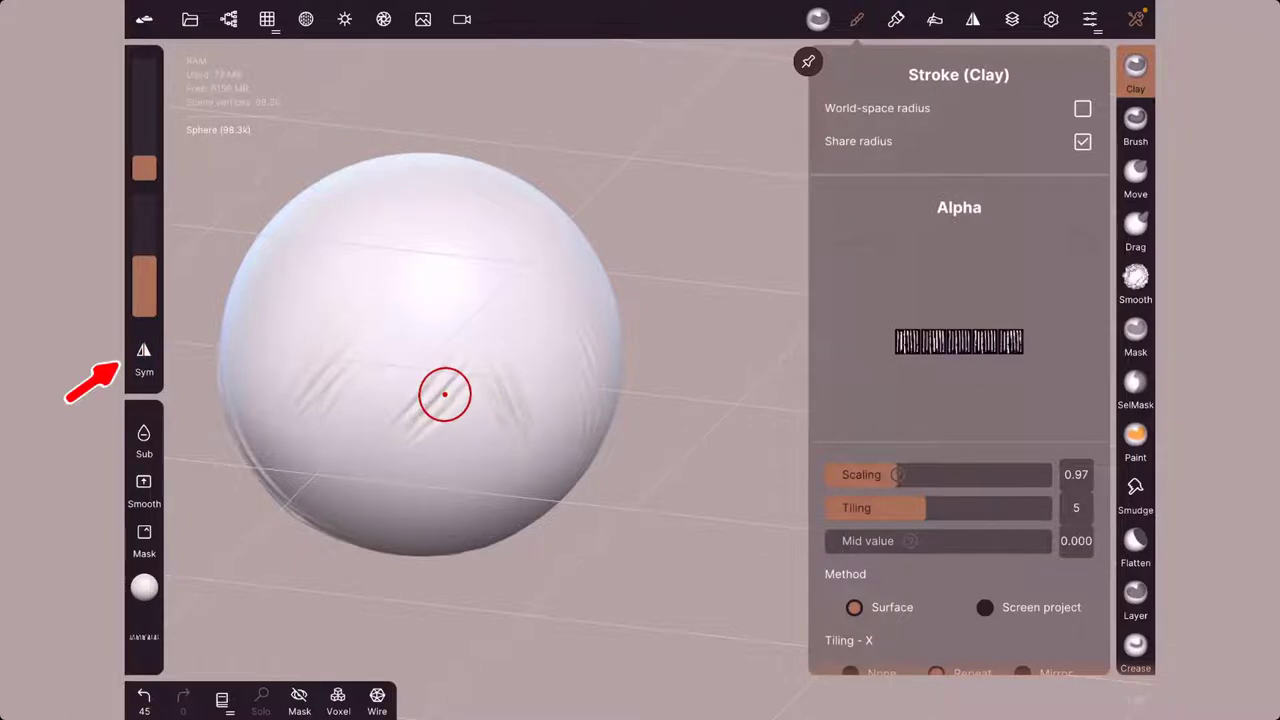
left_click_drag(528, 271, 432, 304)
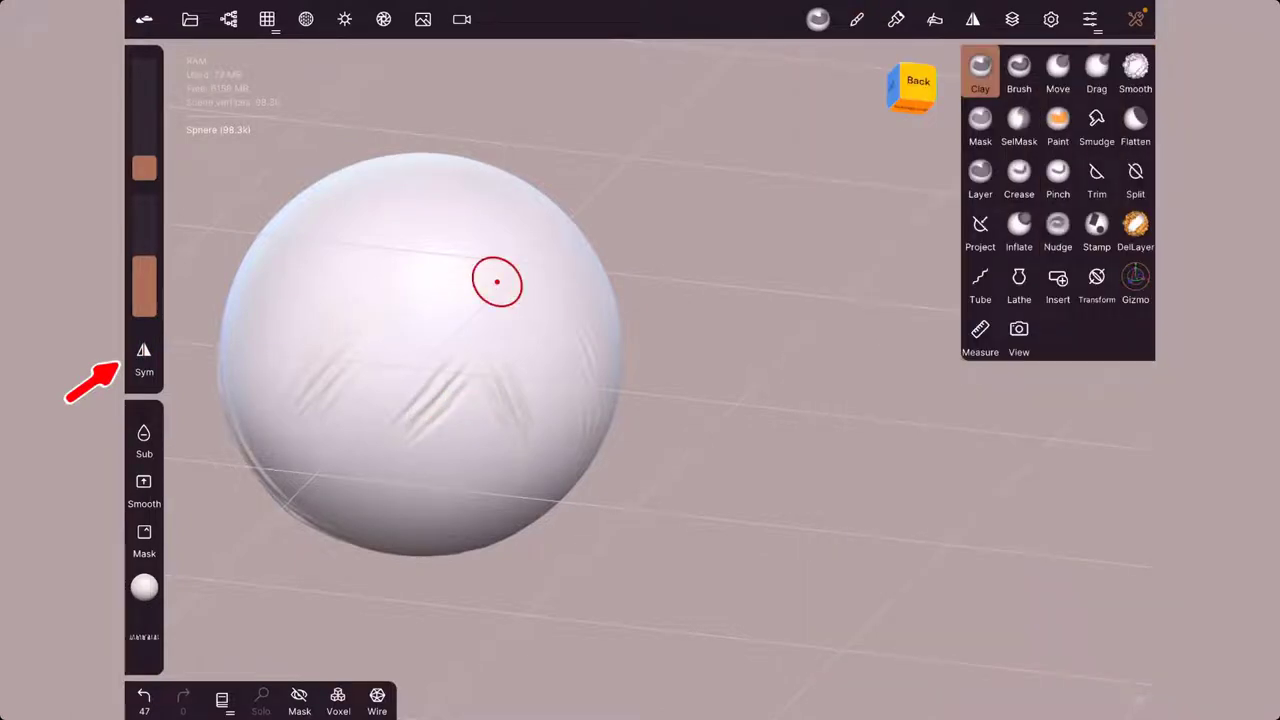
left_click_drag(144, 258, 144, 216)
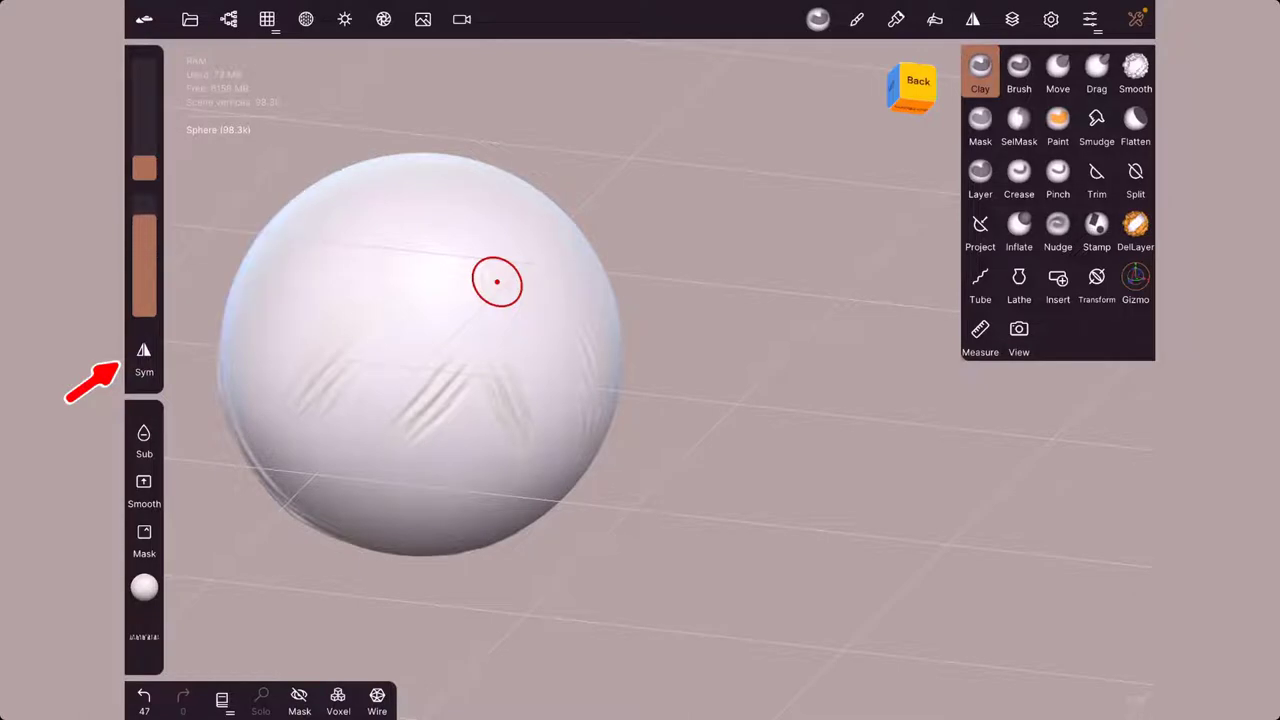
left_click_drag(520, 269, 433, 311)
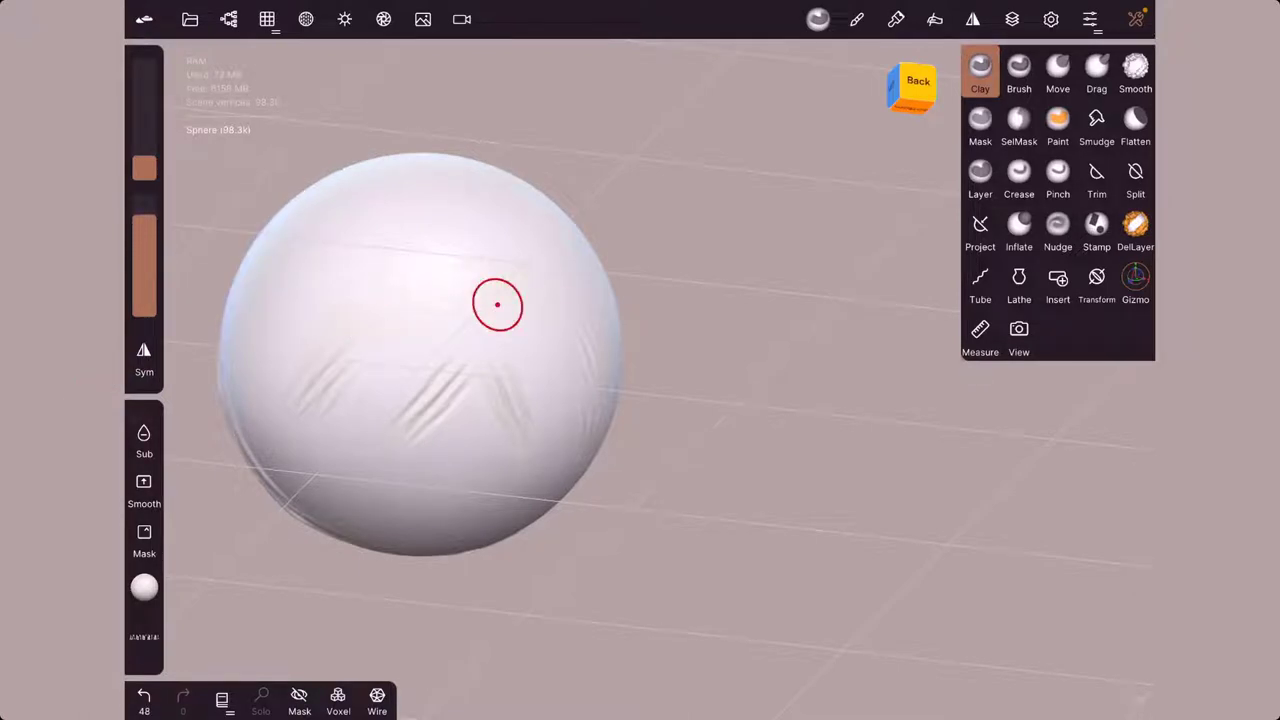
left_click_drag(513, 252, 330, 292)
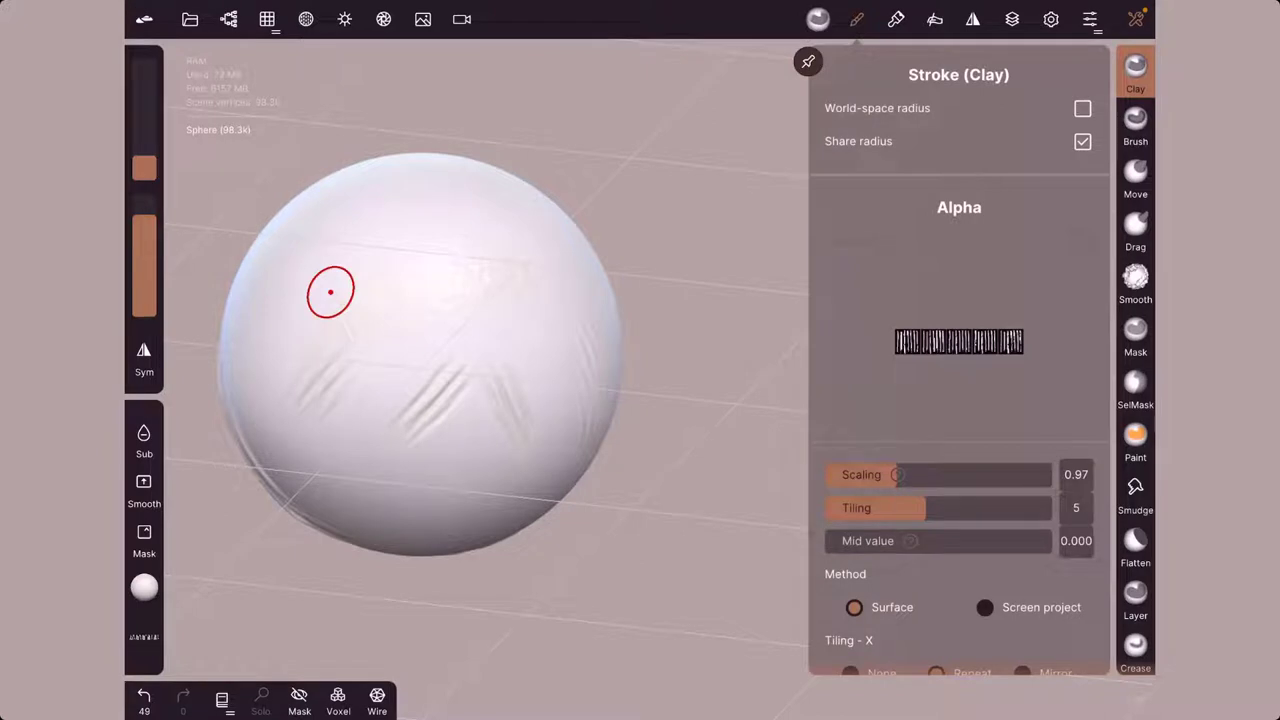
Step: Set the stroke type to Grab - dynamic radius/intensity and drag out a long tiled band
scroll(959, 400, "down", 3)
scroll(959, 360, "down", 5)
scroll(959, 360, "down", 3)
scroll(959, 360, "down", 5)
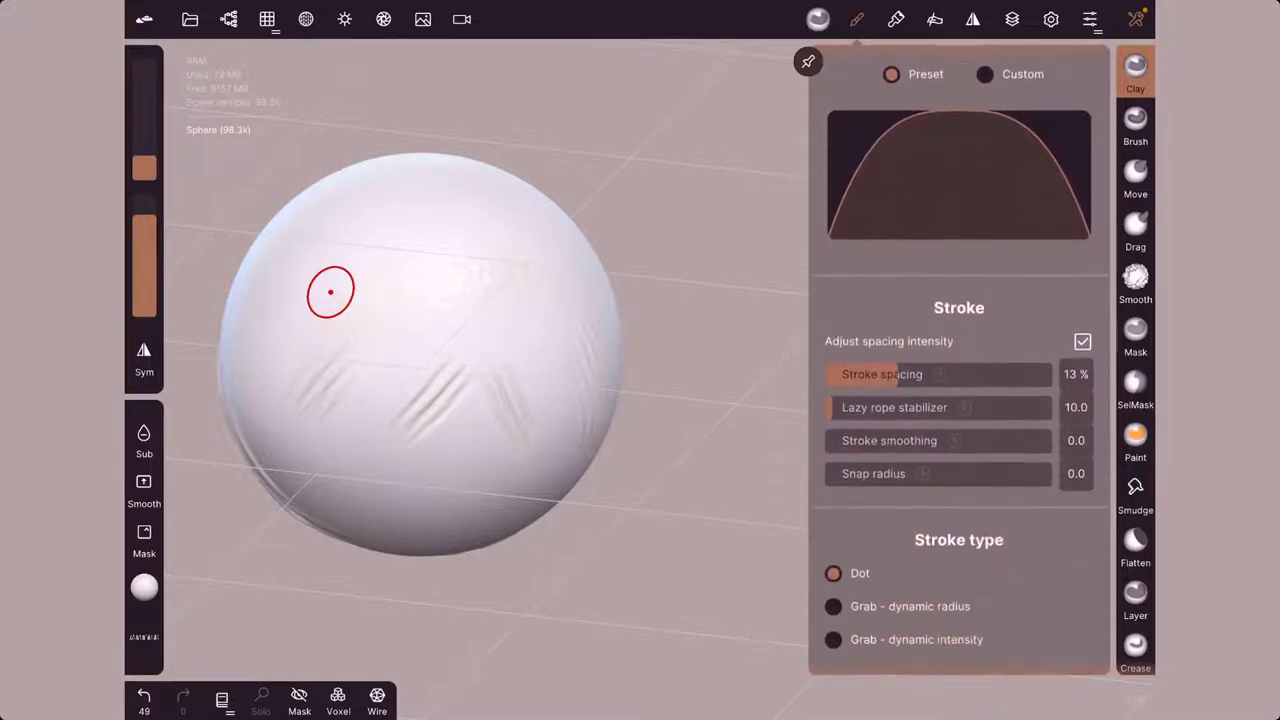
scroll(959, 360, "down", 6)
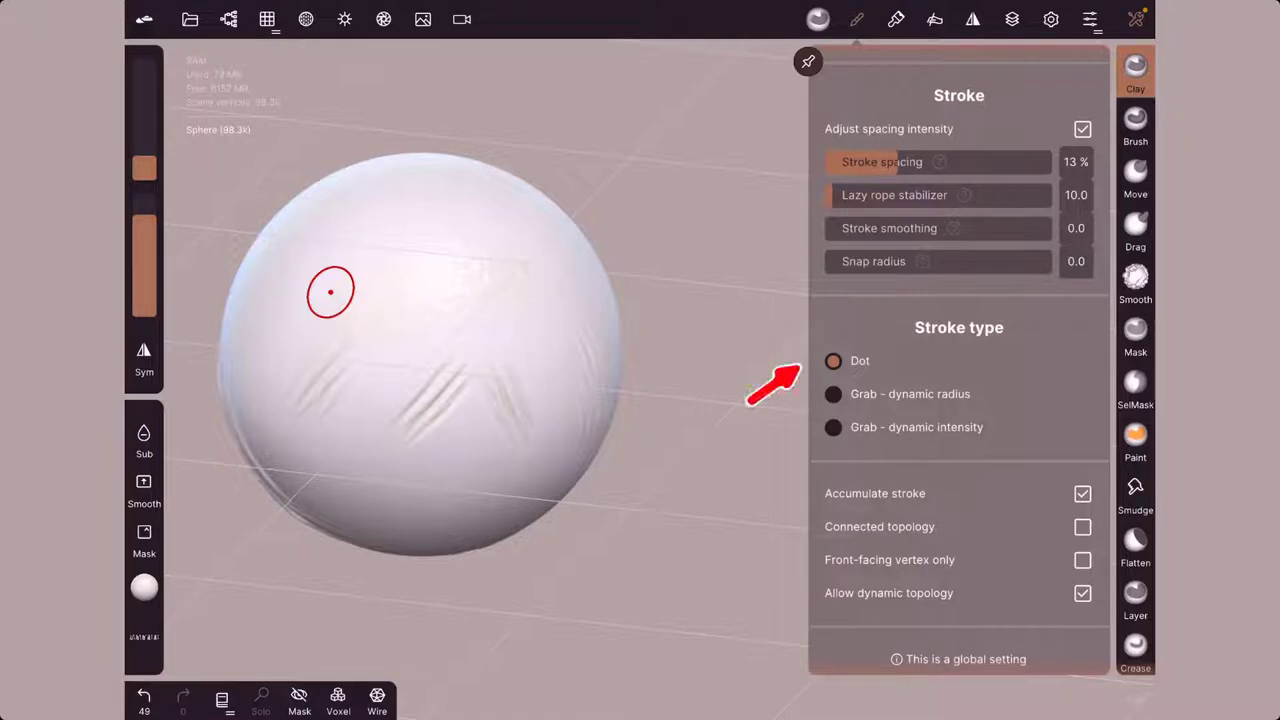
left_click(833, 394)
left_click(857, 19)
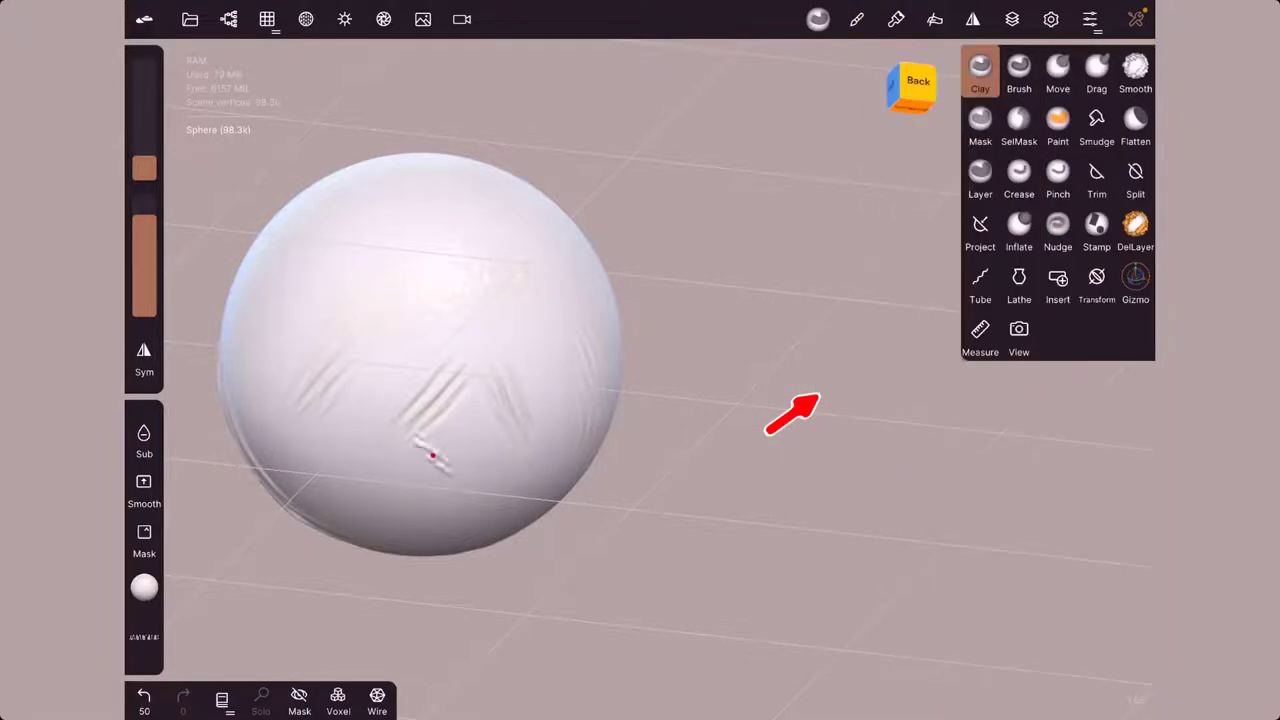
mouse_move(432, 455)
left_mouse_down()
mouse_move(515, 520)
mouse_move(431, 451)
left_mouse_up()
mouse_move(531, 371)
left_mouse_down()
mouse_move(597, 400)
mouse_move(669, 311)
left_mouse_up()
Step: Lower the alpha tiling from 5 to 1 and stamp stripe patterns on the sphere's lower left
scroll(594, 406, "up", 3)
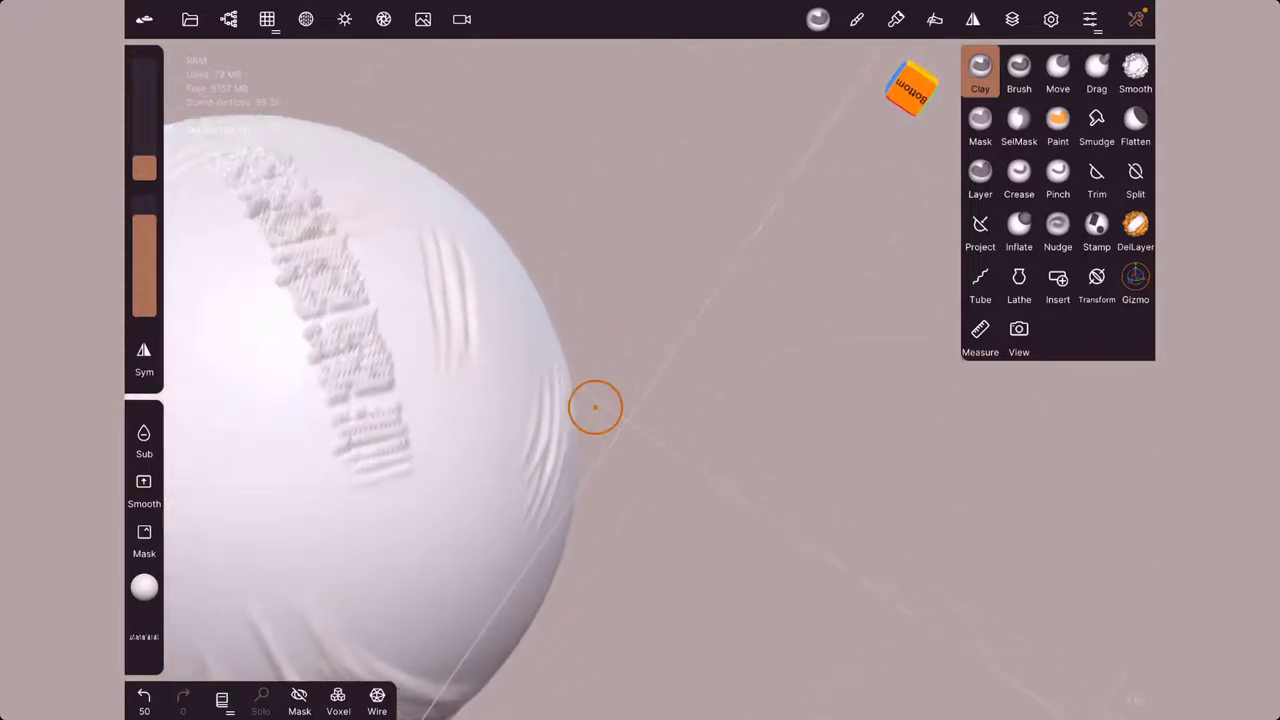
scroll(617, 448, "up", 3)
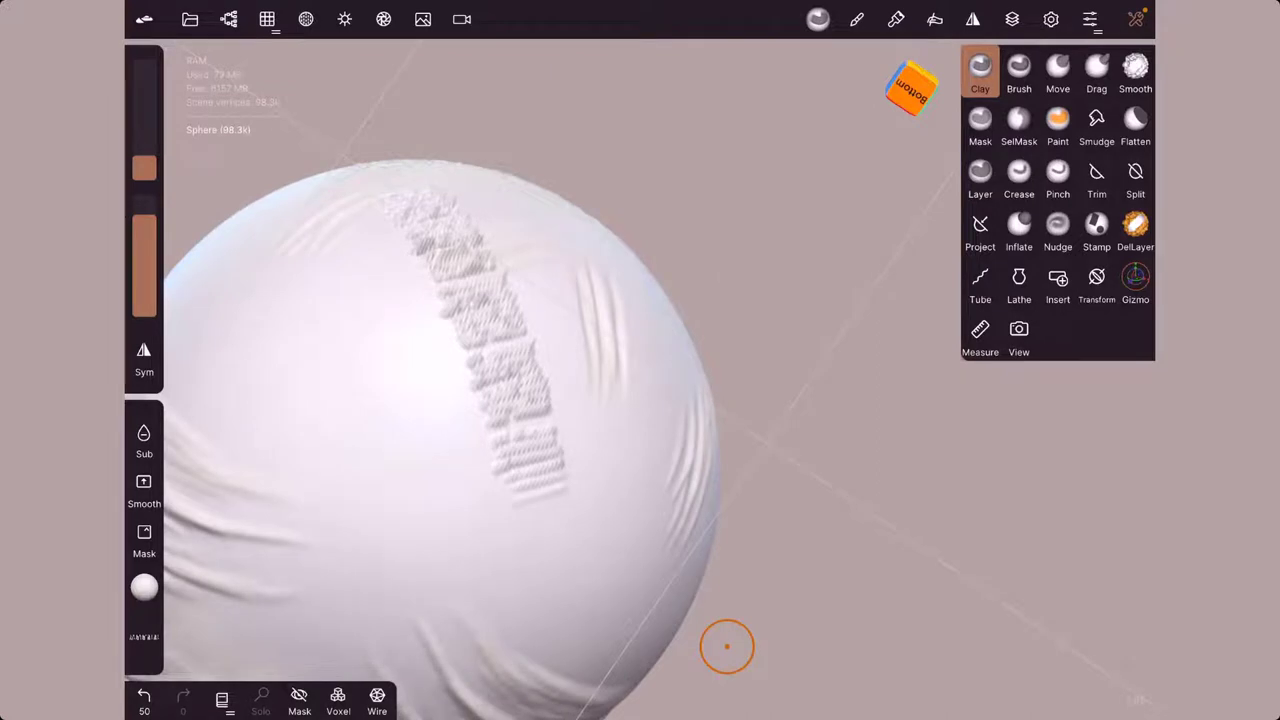
left_click(857, 19)
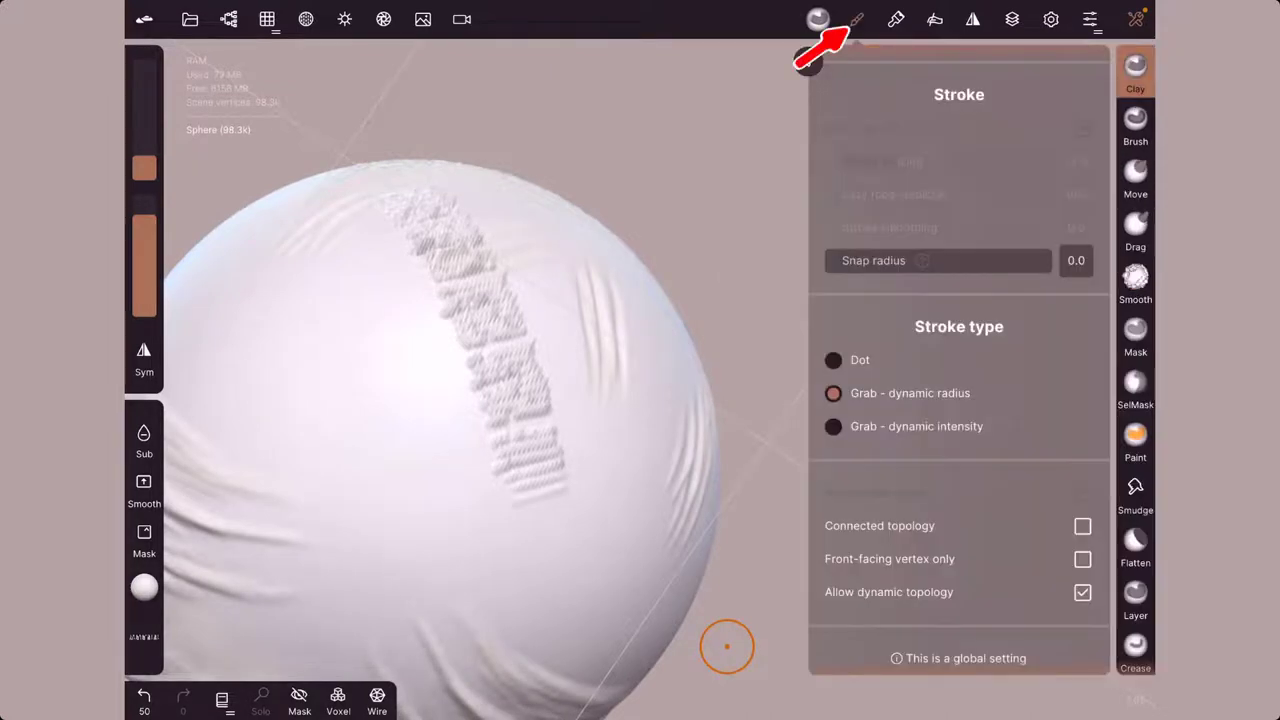
scroll(959, 400, "up", 5)
scroll(959, 400, "up", 5)
scroll(959, 400, "up", 3)
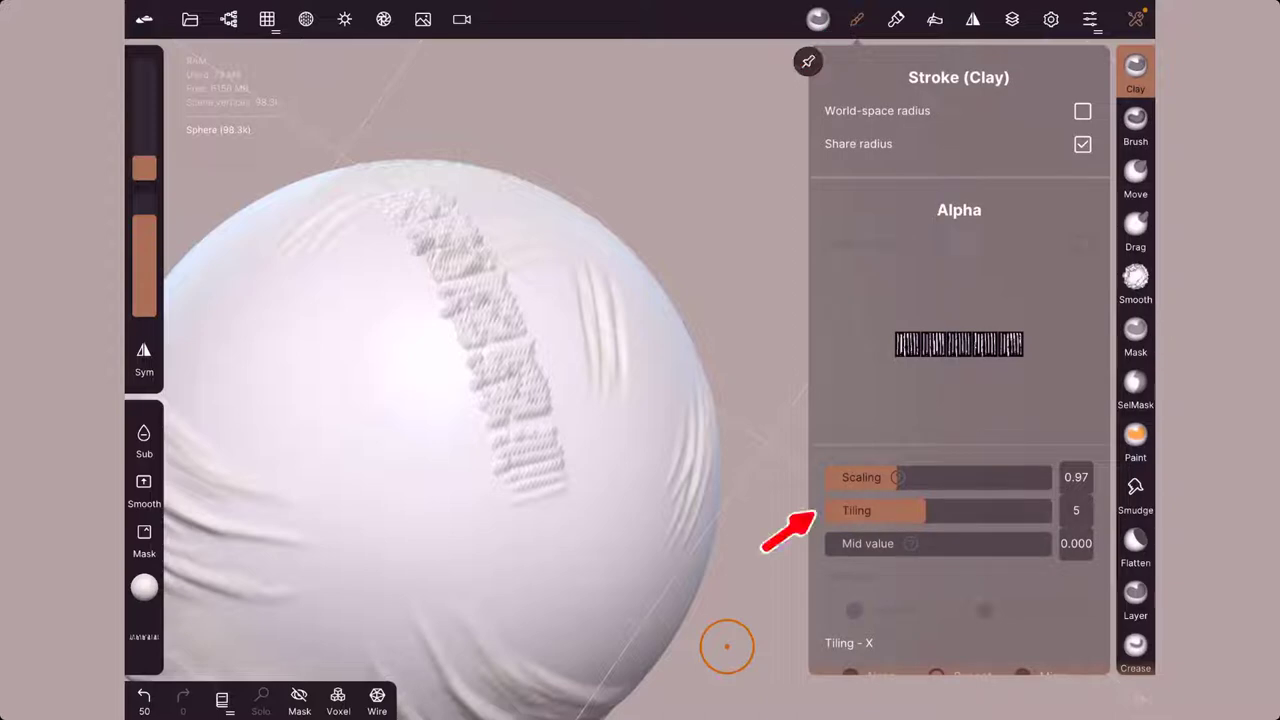
left_click_drag(925, 510, 830, 510)
left_click(726, 646)
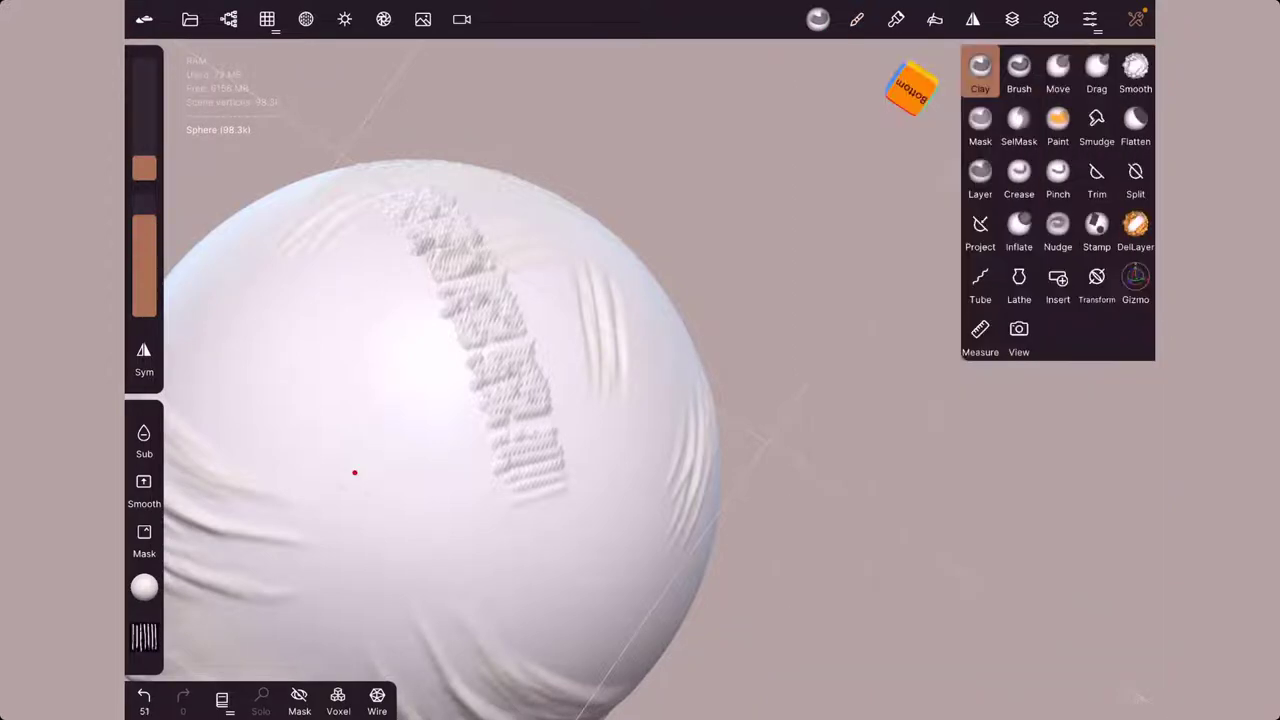
left_click_drag(354, 471, 414, 434)
left_click_drag(408, 543, 477, 501)
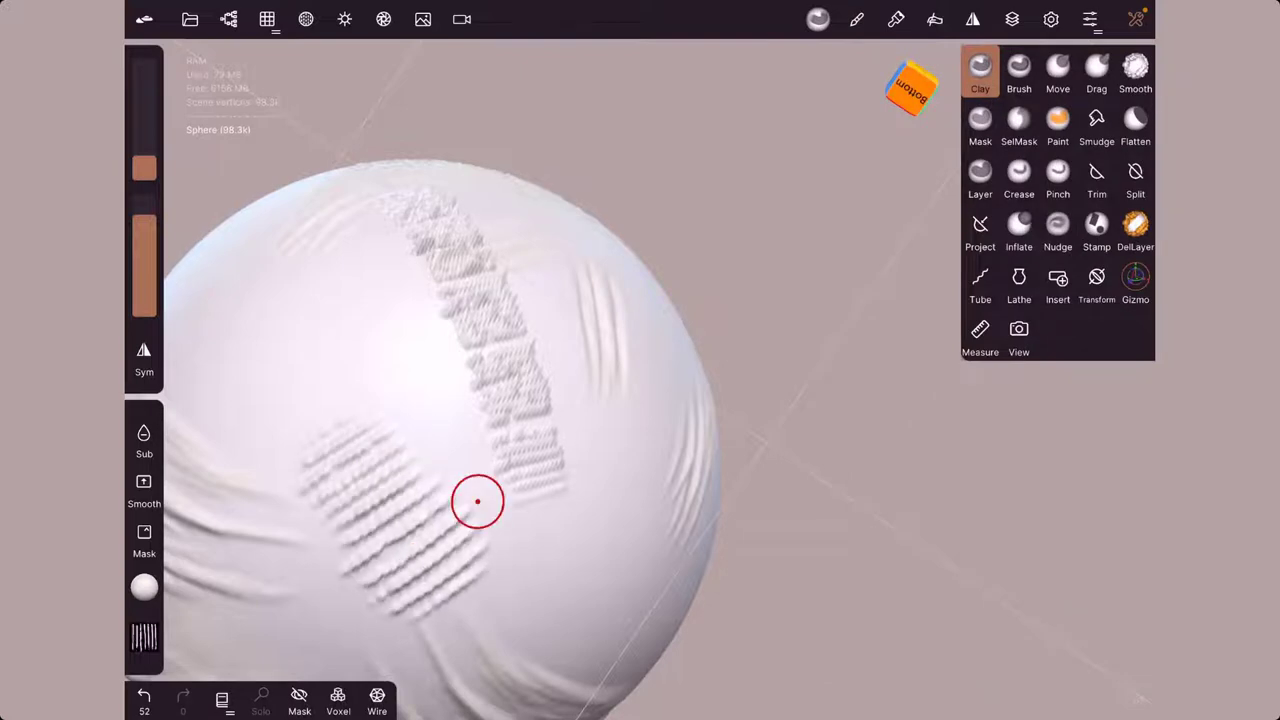
Step: Stamp another stripe pattern stretched into long diagonal ridges
left_click(857, 19)
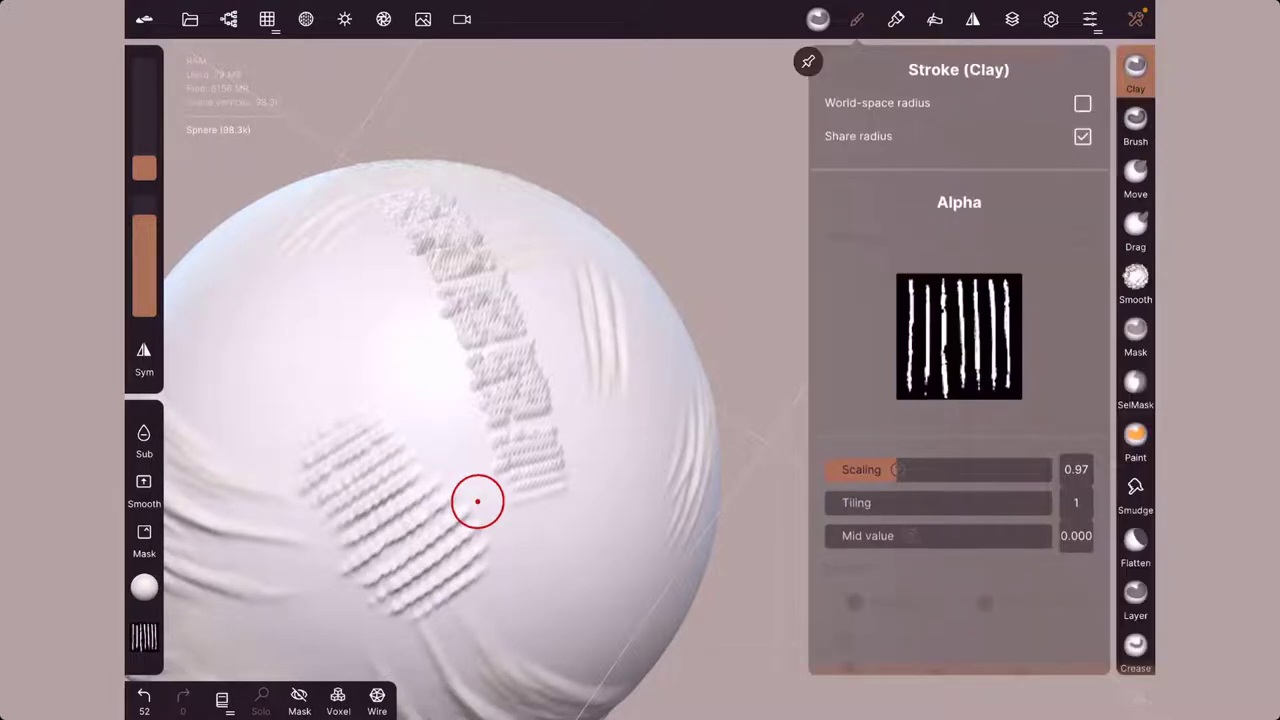
scroll(959, 400, "down", 5)
scroll(959, 400, "down", 5)
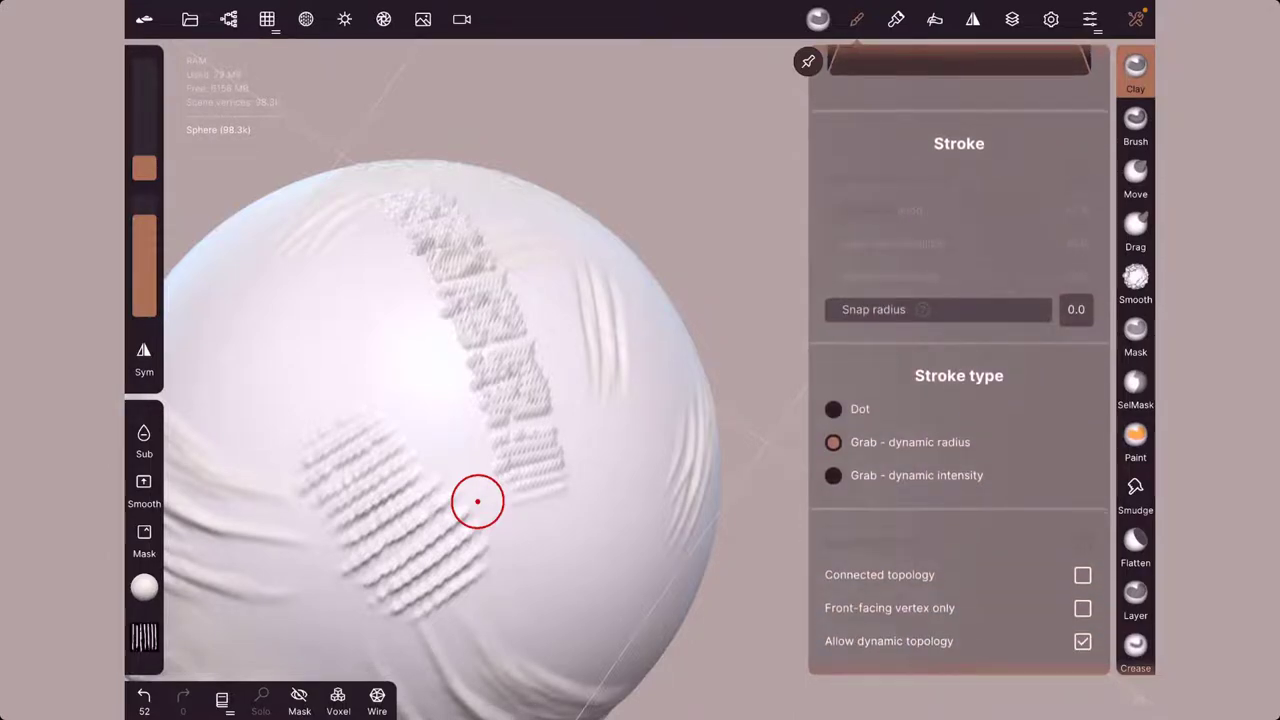
left_click(1135, 19)
left_click_drag(330, 395, 390, 450)
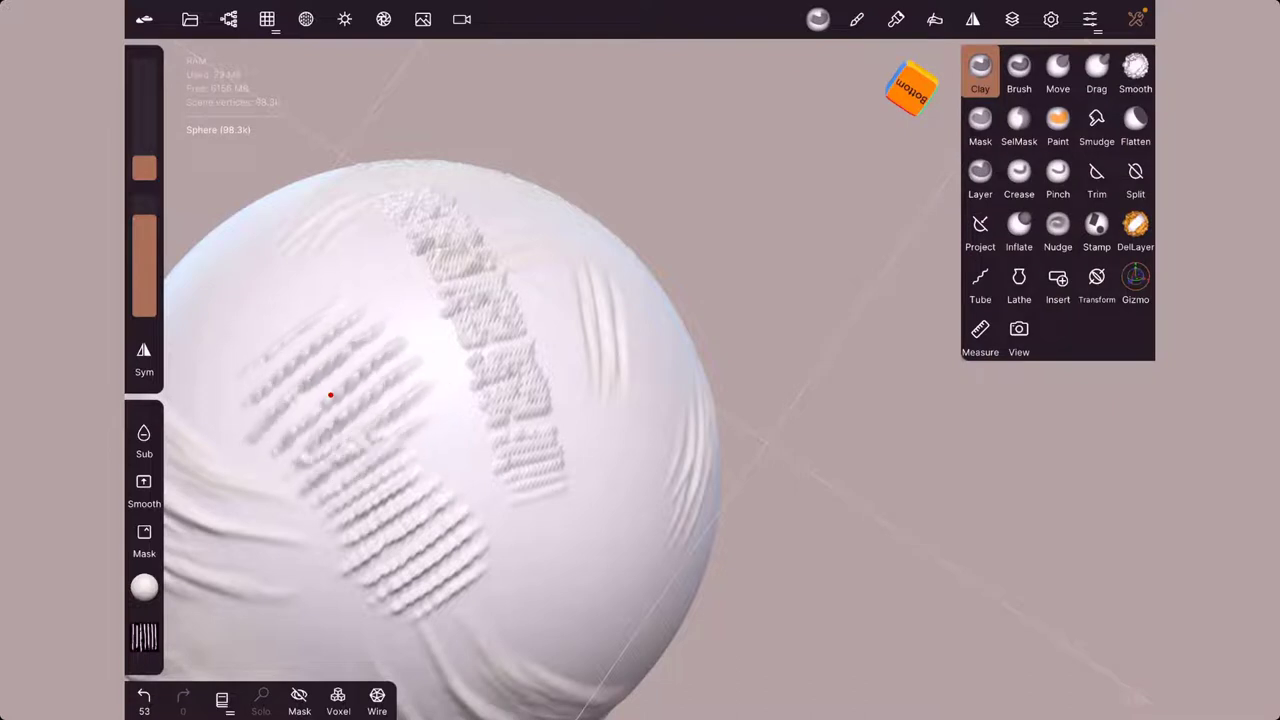
left_click_drag(330, 395, 250, 450)
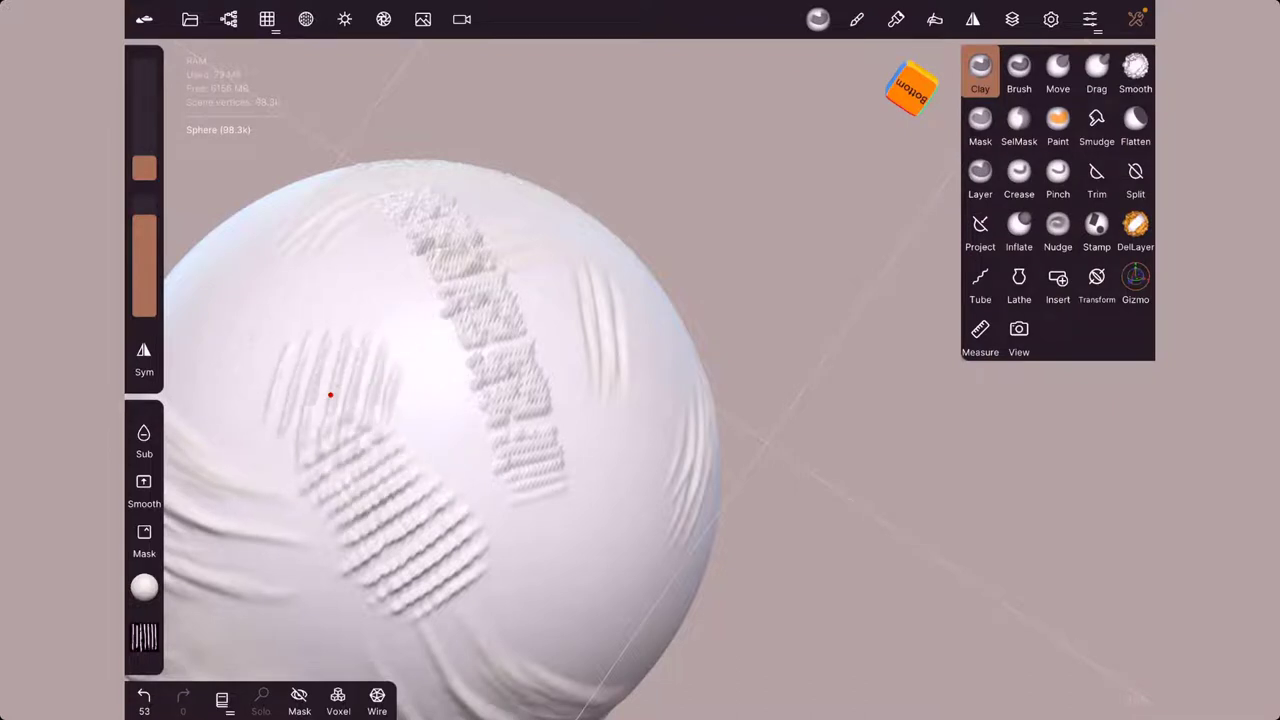
mouse_move(330, 395)
left_mouse_down()
mouse_move(230, 430)
mouse_move(388, 308)
left_mouse_up()
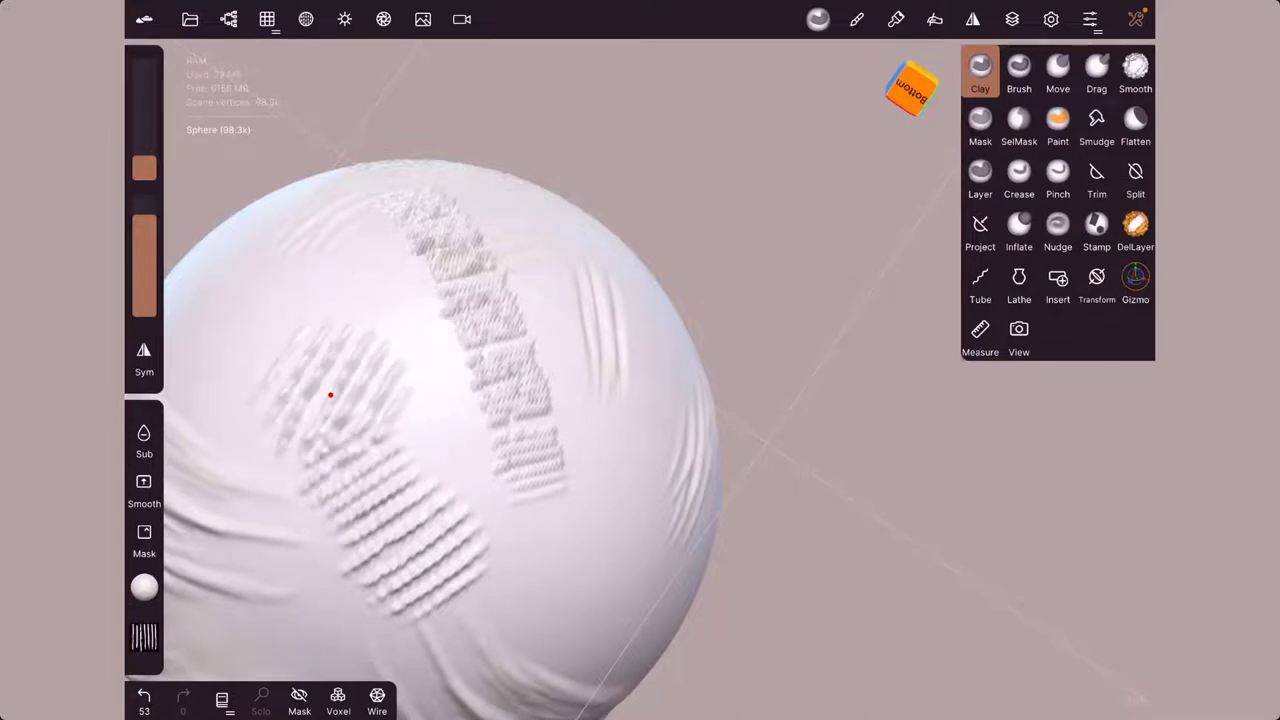
Step: Enlarge the radius to 70, stamp the sphere's right side, and switch to Move
left_click(857, 19)
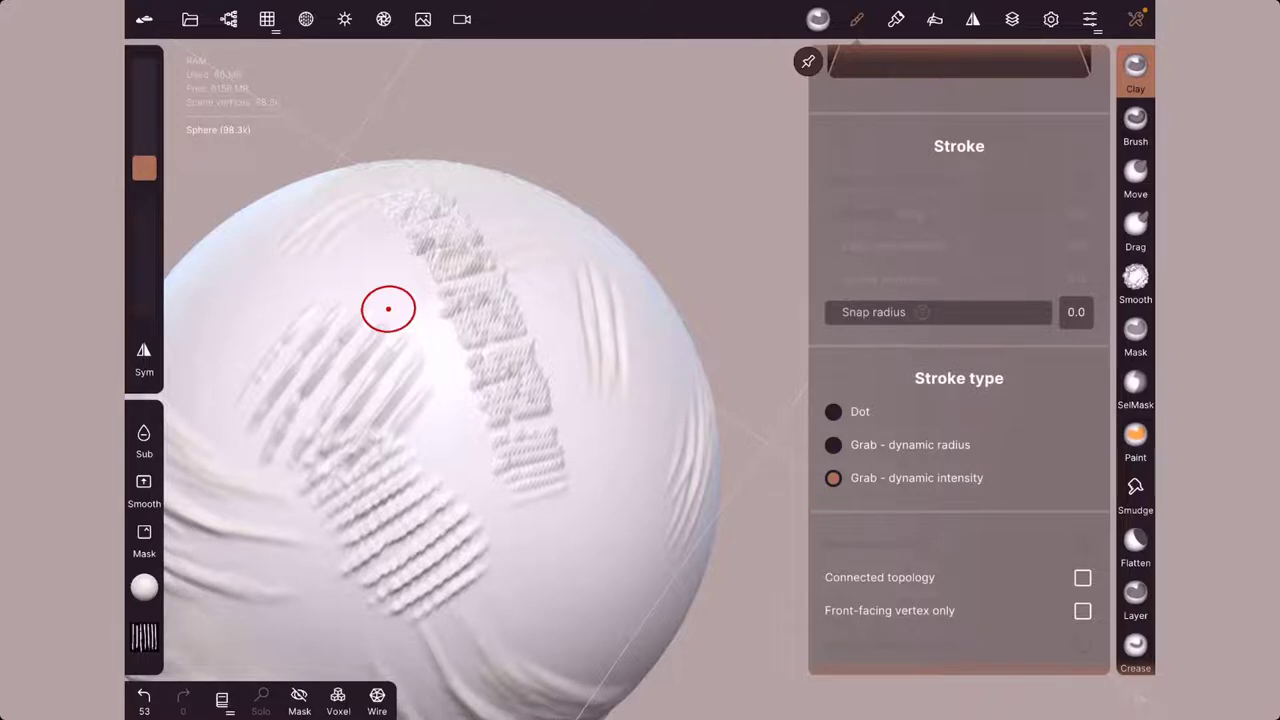
left_click(532, 541)
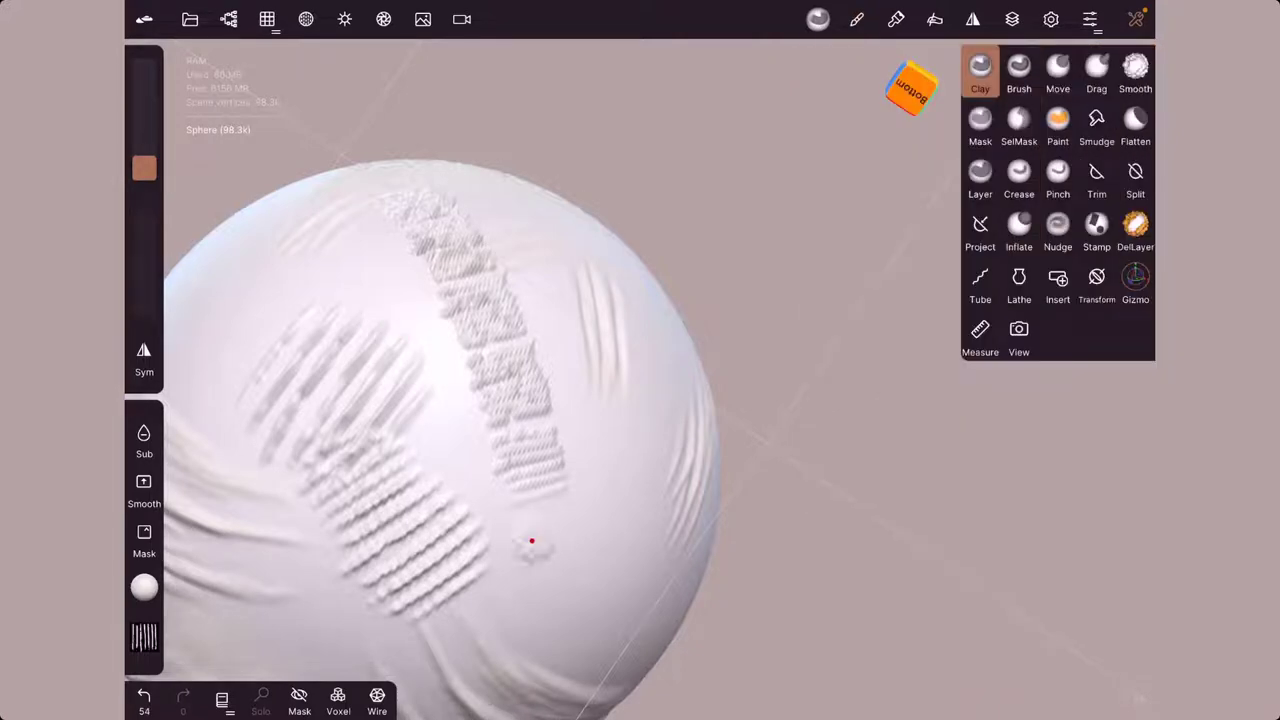
left_click(532, 541)
left_click_drag(144, 168, 144, 147)
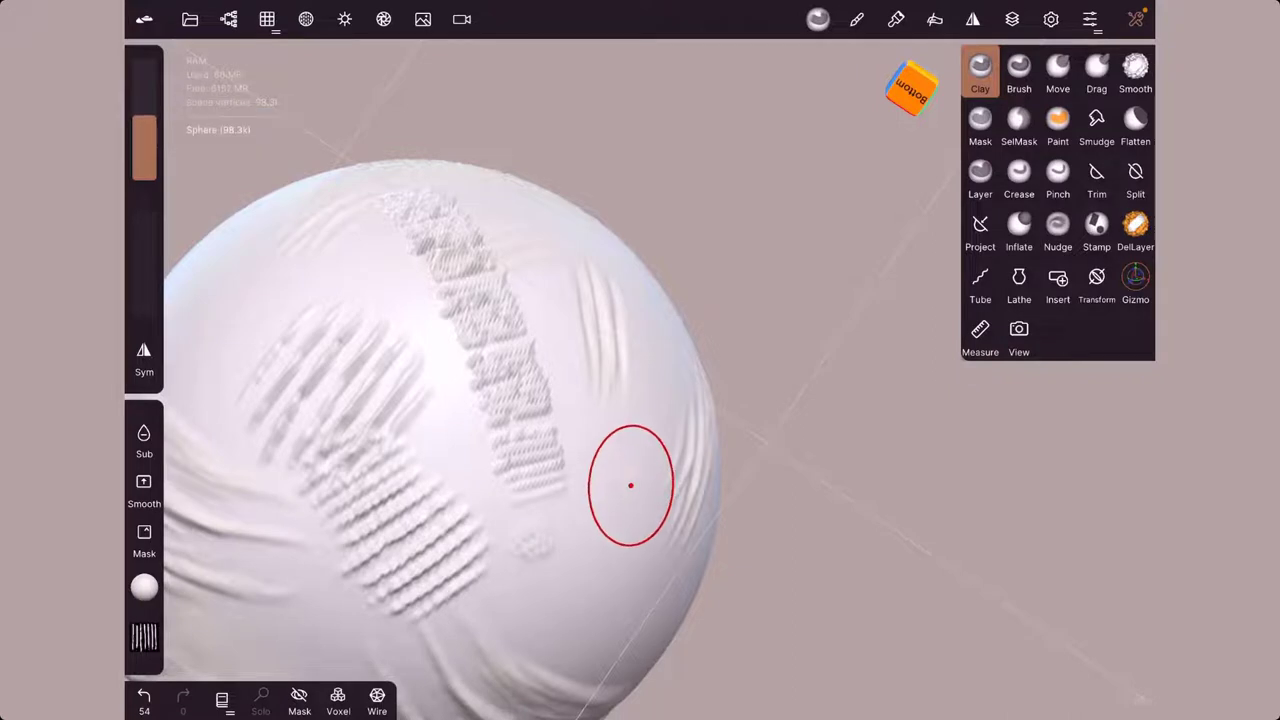
left_click_drag(591, 543, 610, 532)
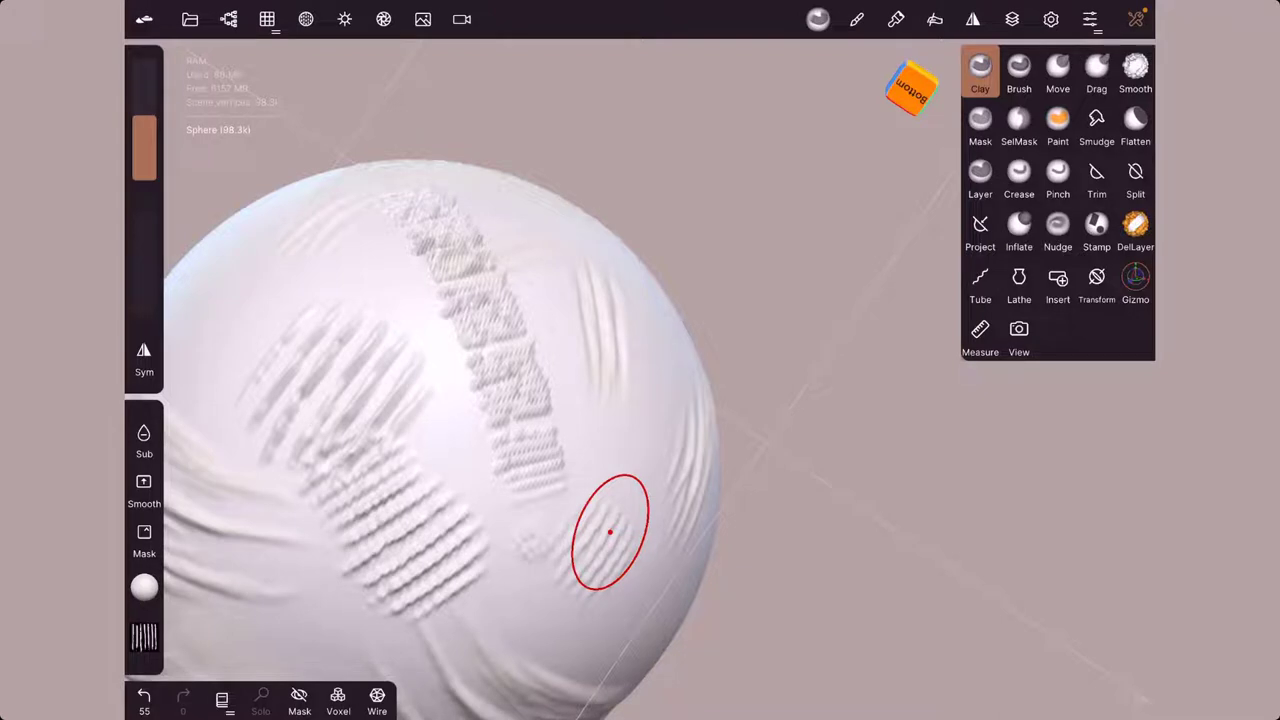
left_click(1057, 70)
Step: Switch the Move brush to the vertical-lines alpha and pull a first stroke on the upper right
left_click(144, 637)
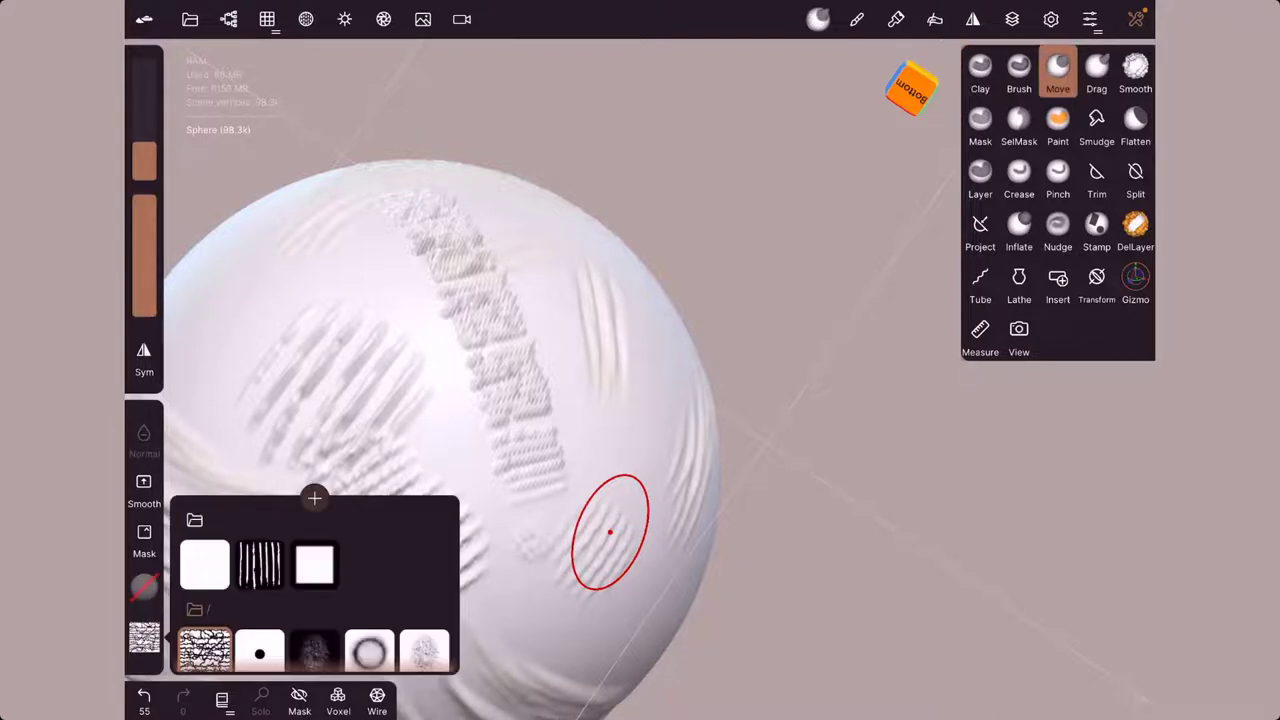
left_click(259, 564)
left_click(610, 532)
mouse_move(632, 360)
left_mouse_down()
mouse_move(643, 314)
mouse_move(563, 243)
mouse_move(560, 202)
left_mouse_up()
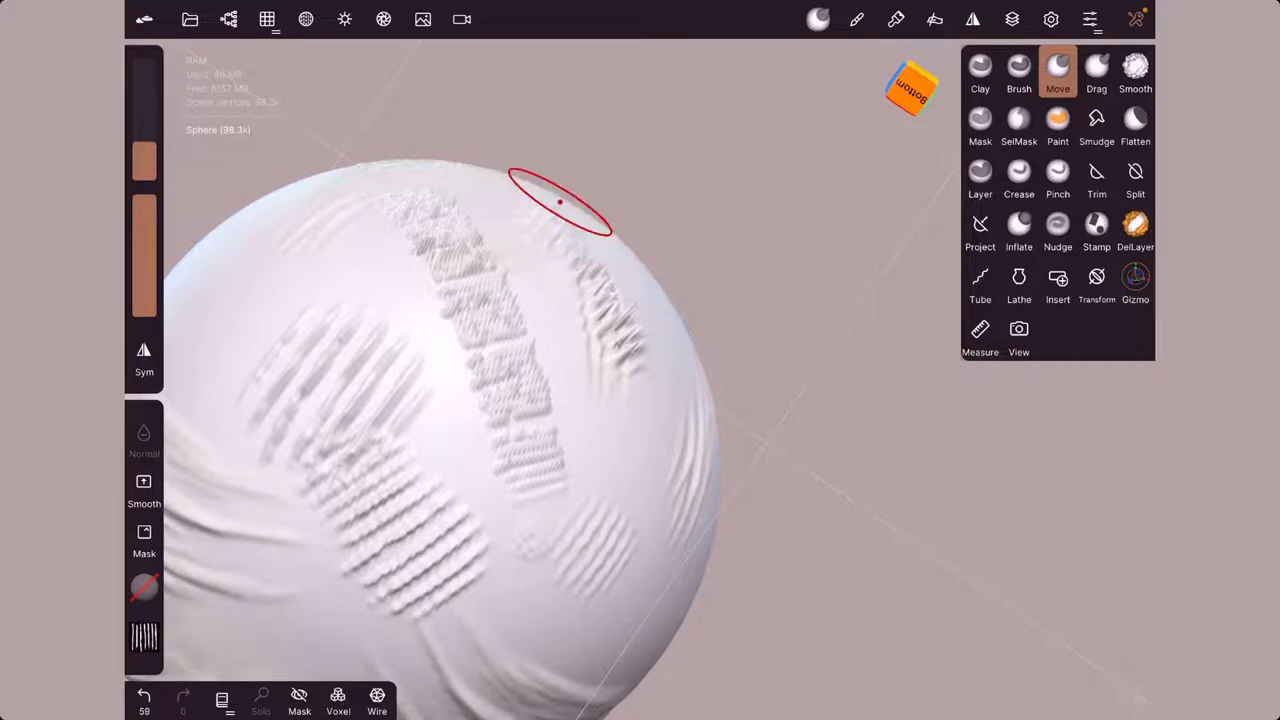
Step: Raise the radius to 80 and pull spiky strokes across the sphere's upper right and middle strip
key("]")
mouse_move(650, 420)
left_mouse_down()
mouse_move(685, 360)
mouse_move(685, 300)
left_mouse_up()
left_click_drag(610, 320, 680, 268)
left_click_drag(575, 285, 645, 245)
left_click_drag(521, 281, 560, 240)
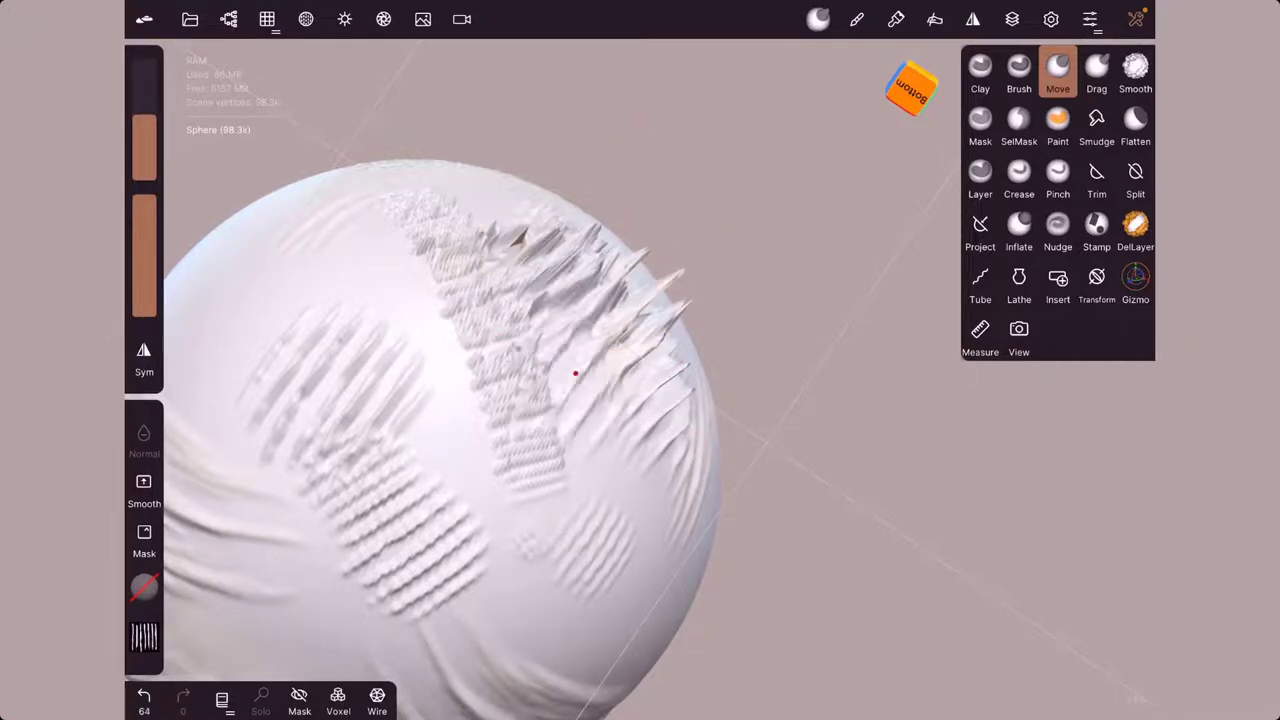
left_click_drag(571, 371, 640, 320)
left_click_drag(634, 409, 655, 394)
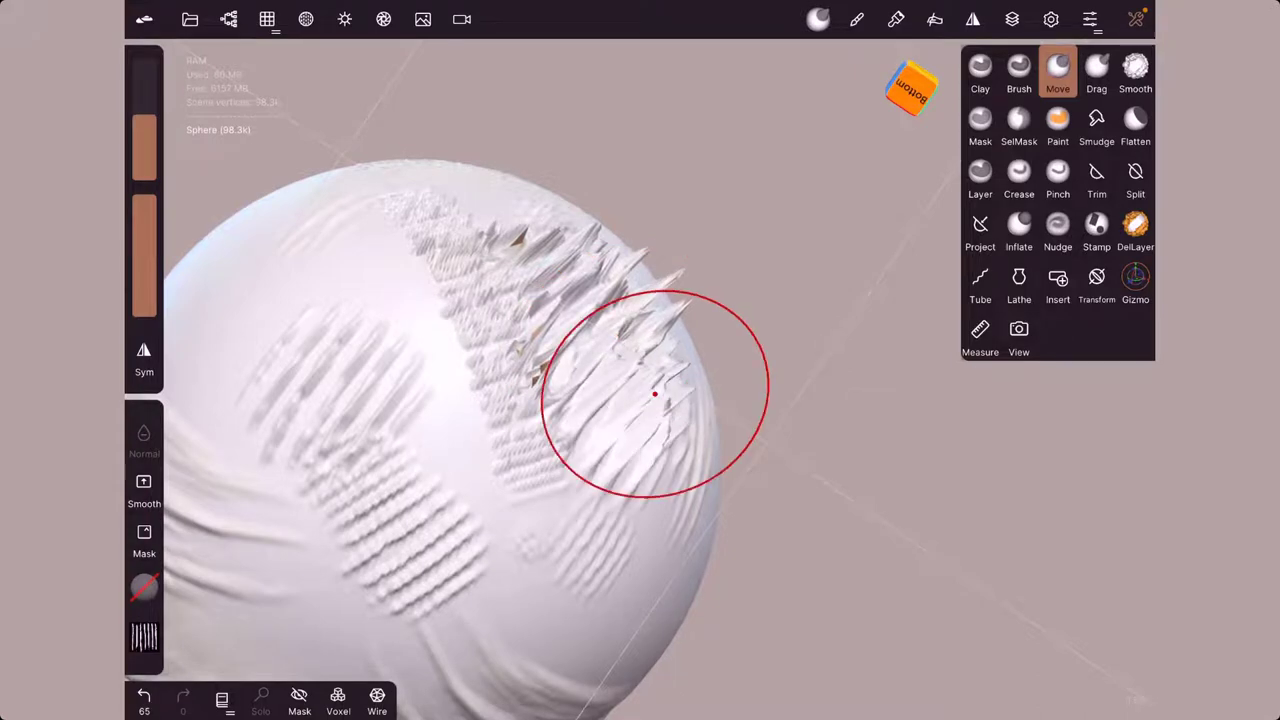
Step: Inspect the spiky region from another angle, then bring up the Move brush's stroke settings
scroll(694, 457, "up", 3)
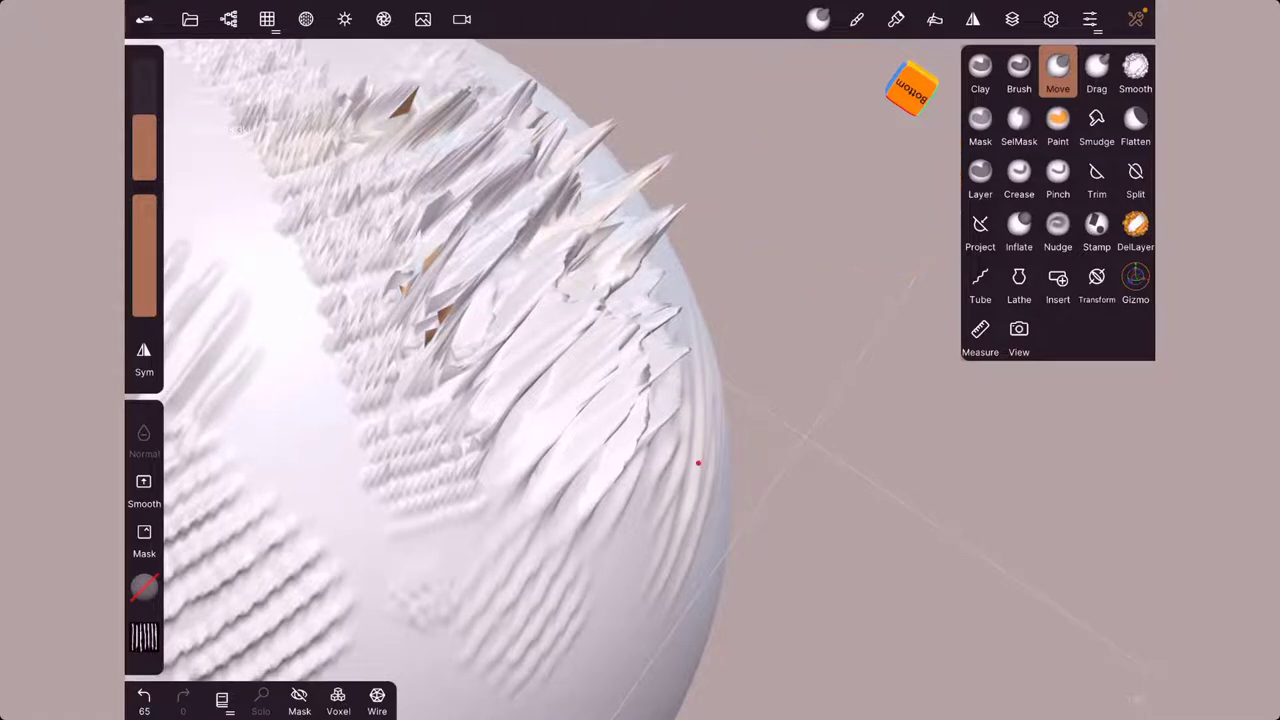
mouse_move(694, 457)
left_mouse_down()
mouse_move(811, 451)
mouse_move(686, 434)
mouse_move(762, 395)
left_mouse_up()
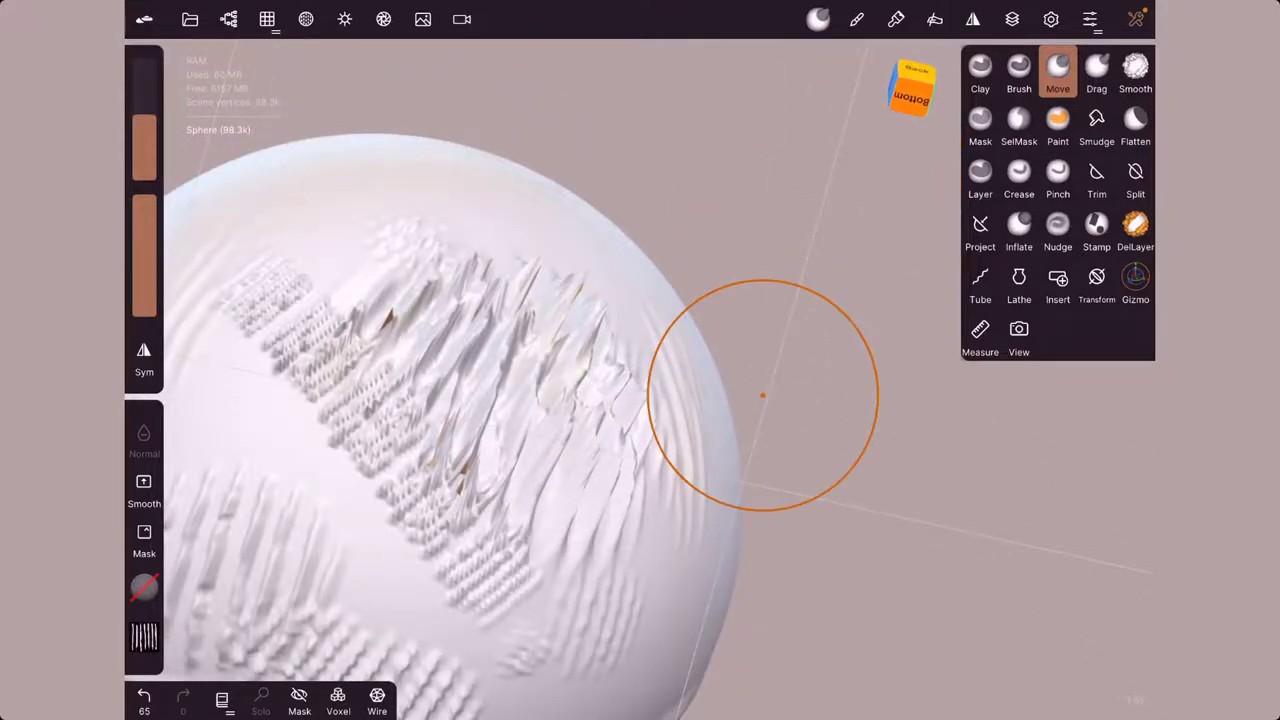
scroll(762, 395, "down", 3)
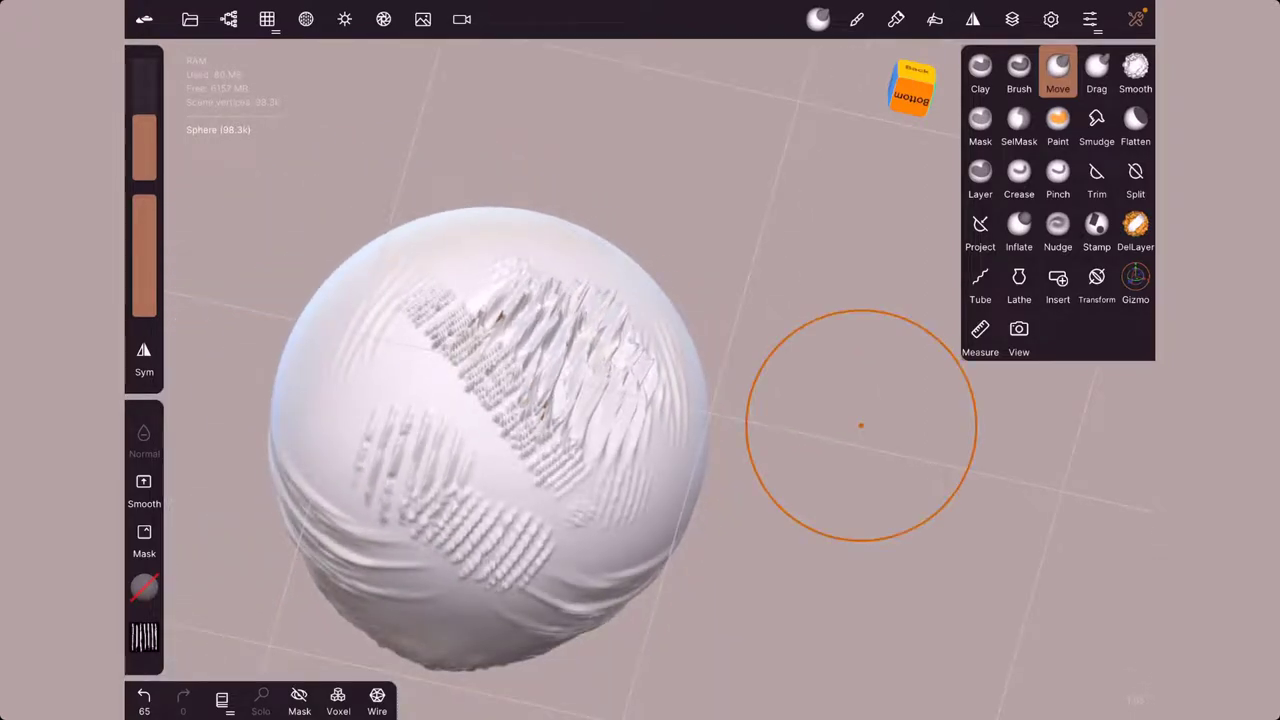
left_click(857, 19)
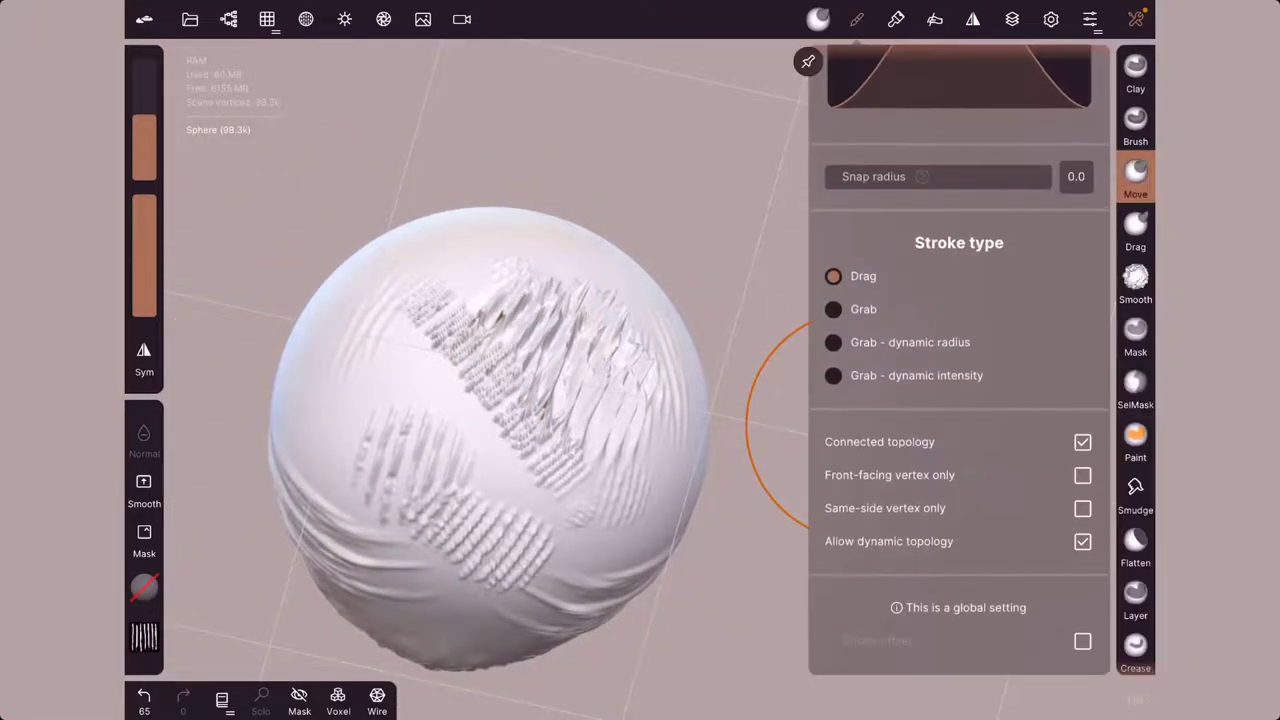
scroll(958, 360, "down", 1)
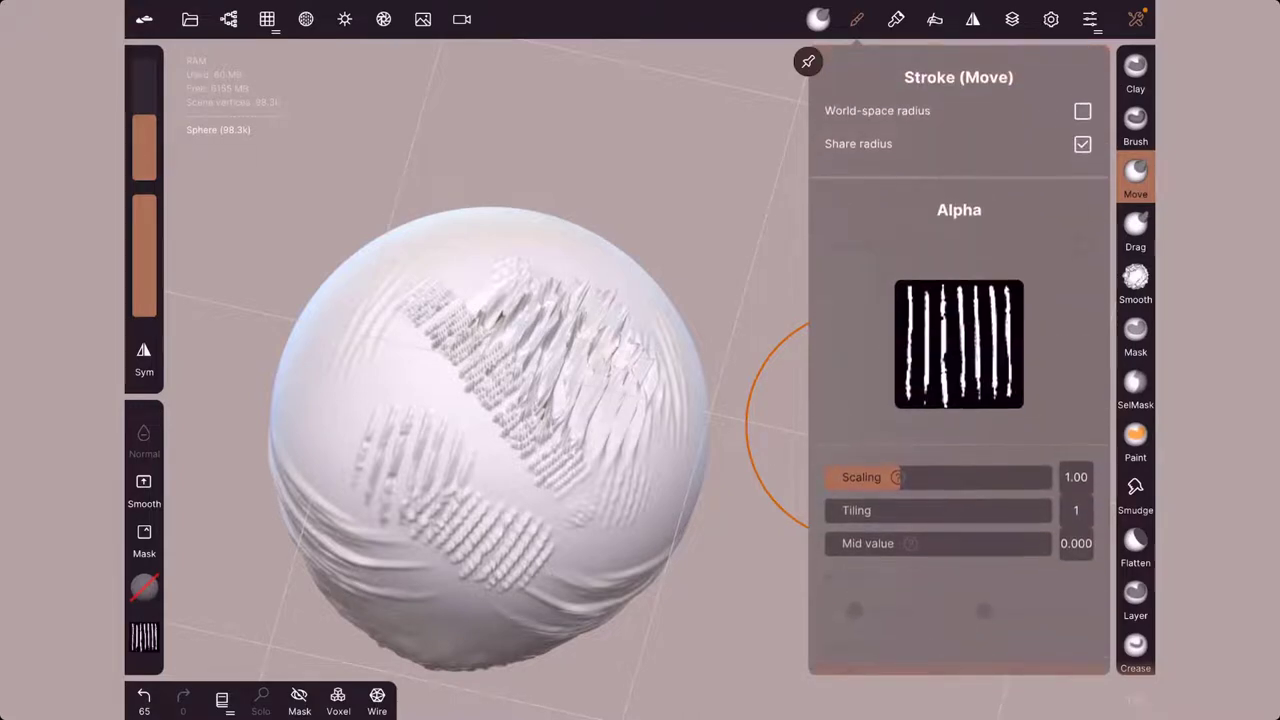
scroll(958, 360, "down", 2)
scroll(958, 360, "up", 2)
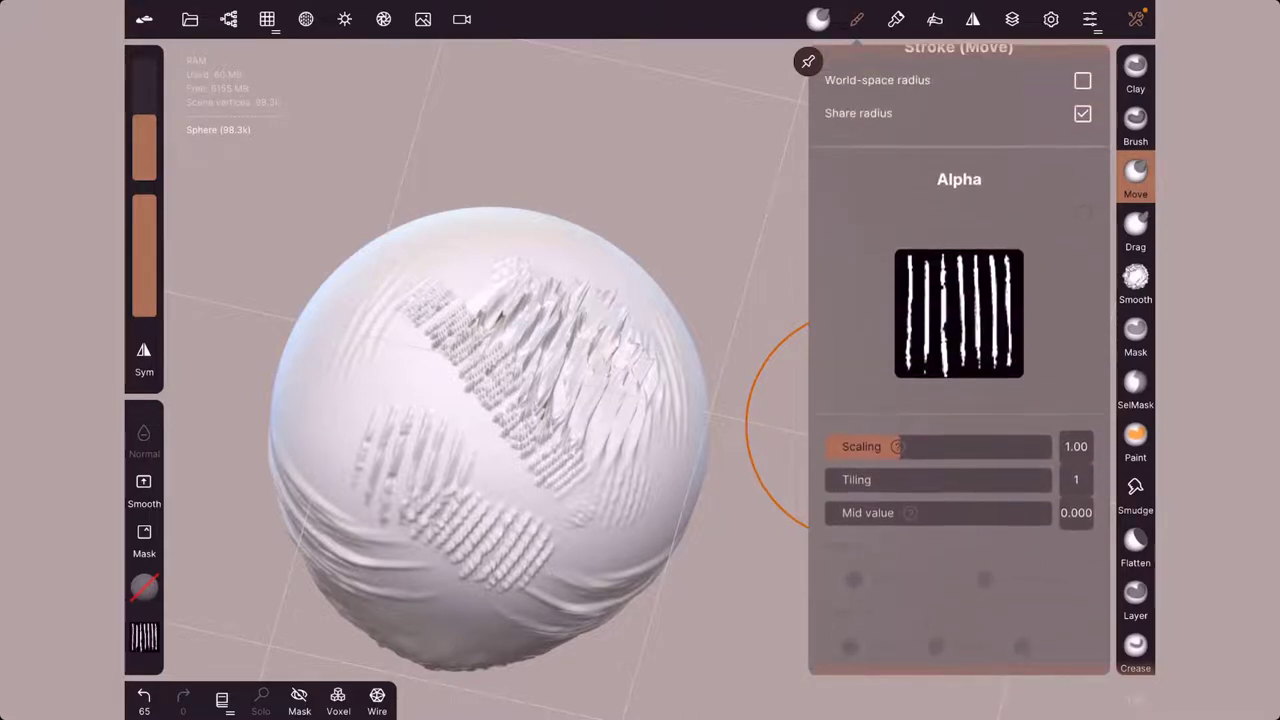
scroll(958, 360, "down", 5)
scroll(958, 360, "down", 2)
scroll(958, 360, "down", 5)
scroll(958, 360, "down", 2)
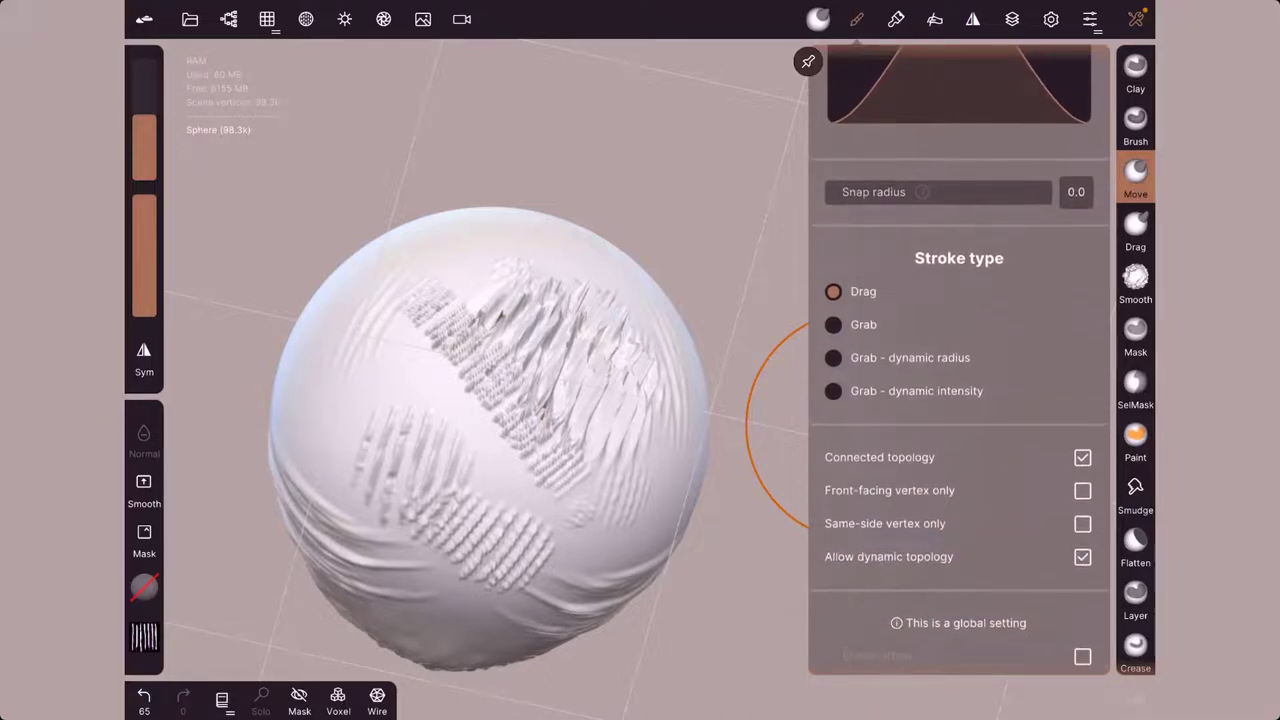
left_click(1135, 70)
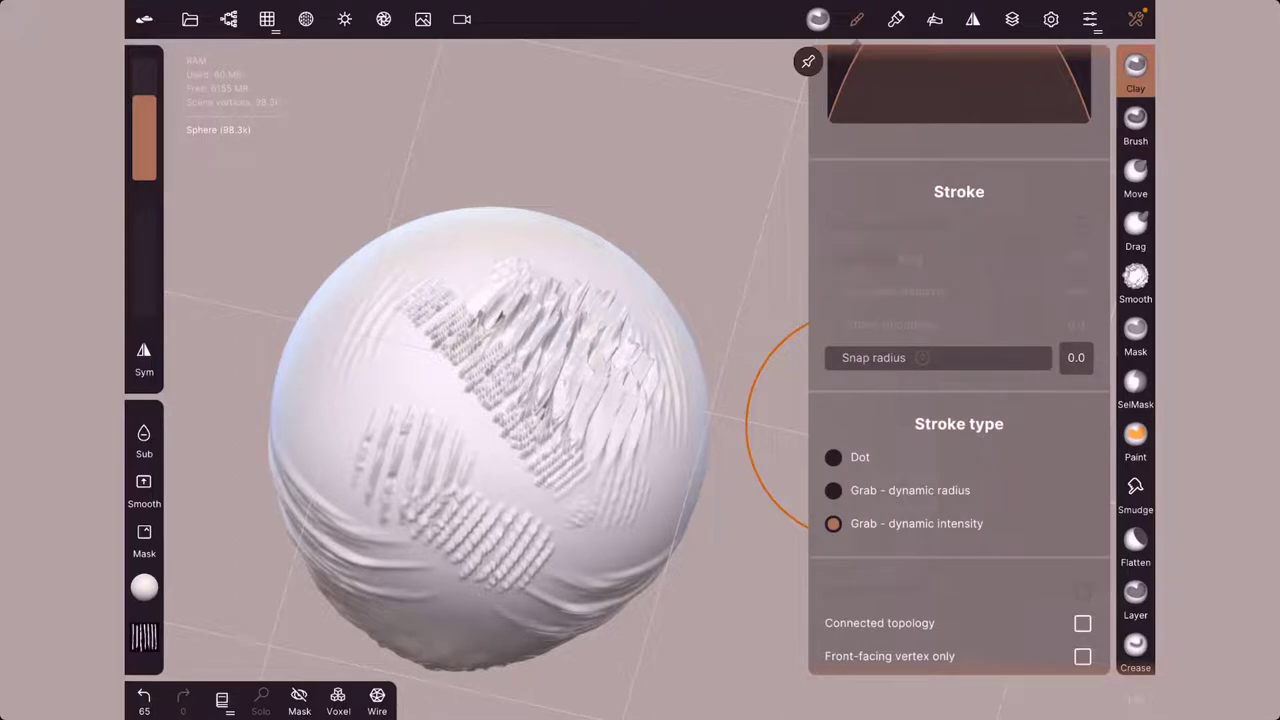
left_click(1135, 175)
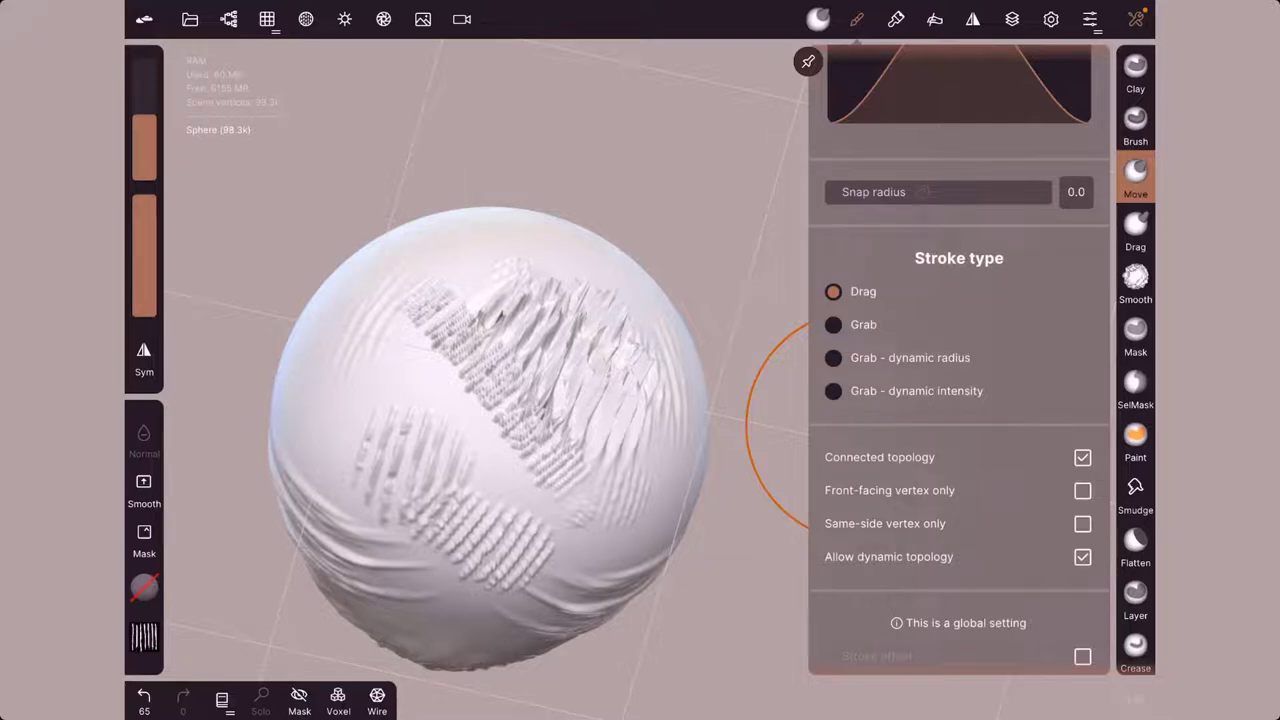
scroll(959, 355, "down", 1)
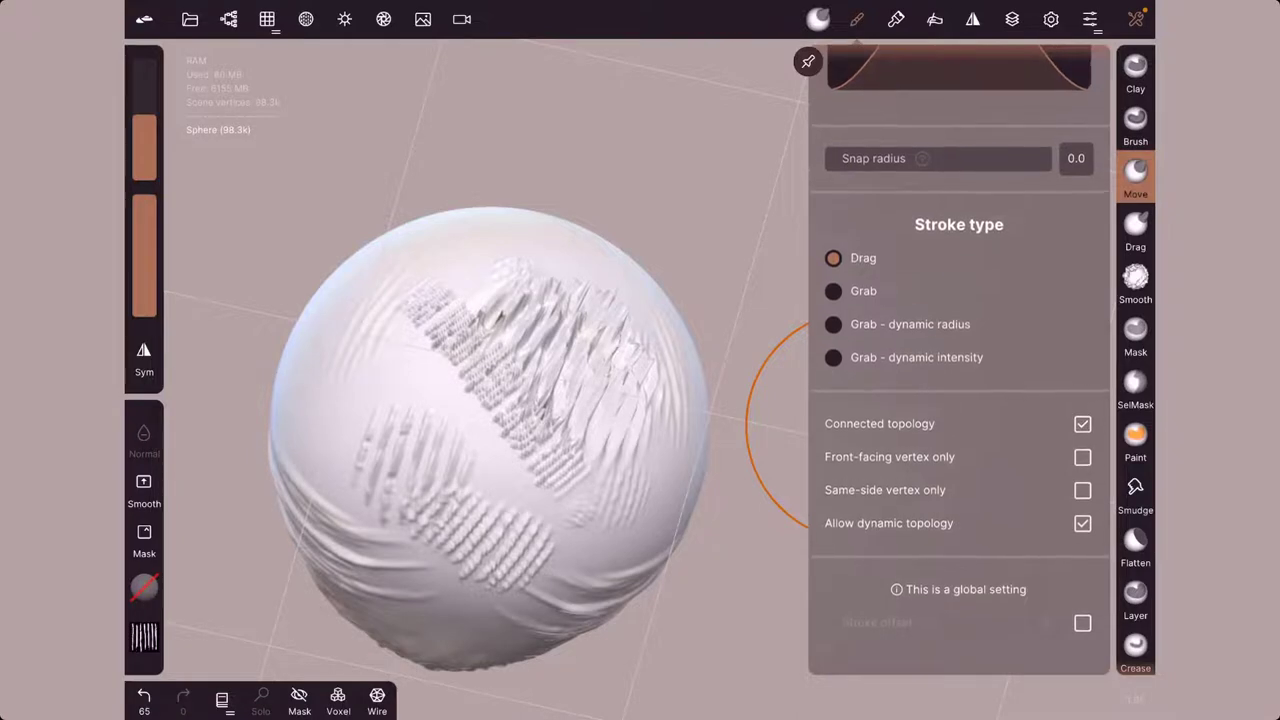
scroll(959, 355, "up", 5)
scroll(959, 355, "up", 4)
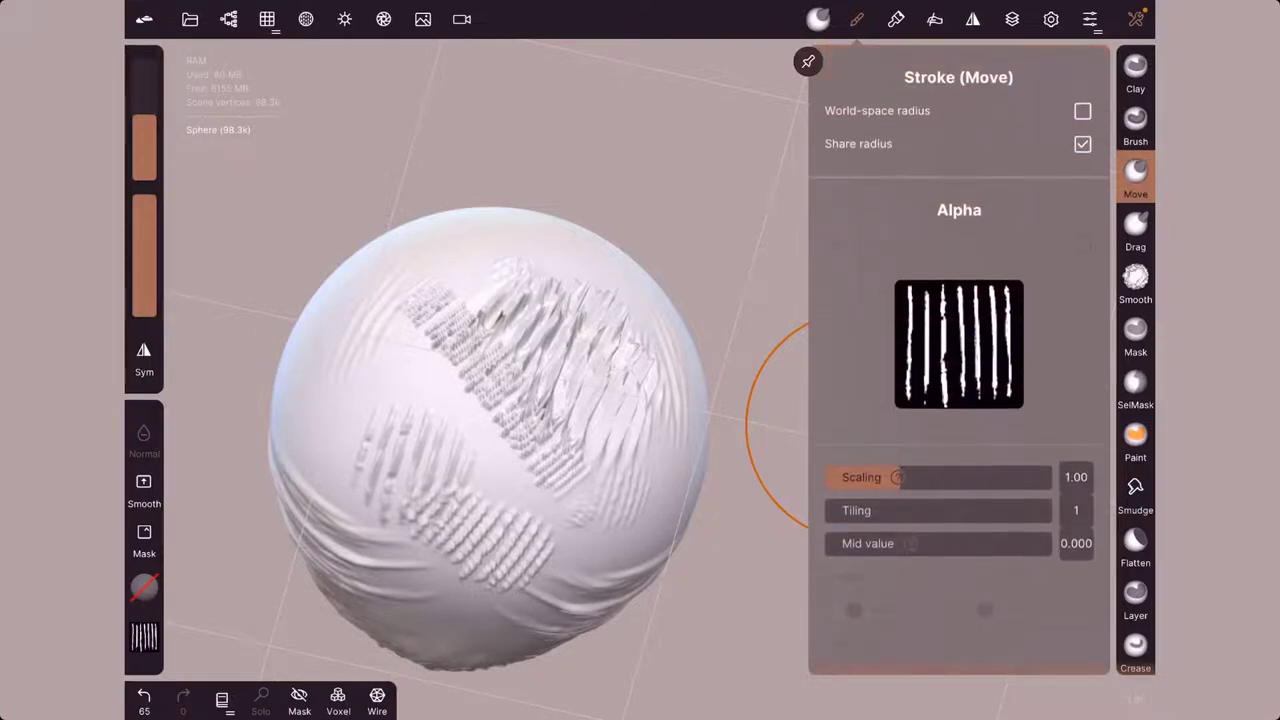
Step: Set the alpha to the bordered white square, push a Move stroke into the sphere's left, then select Clay
left_click(144, 636)
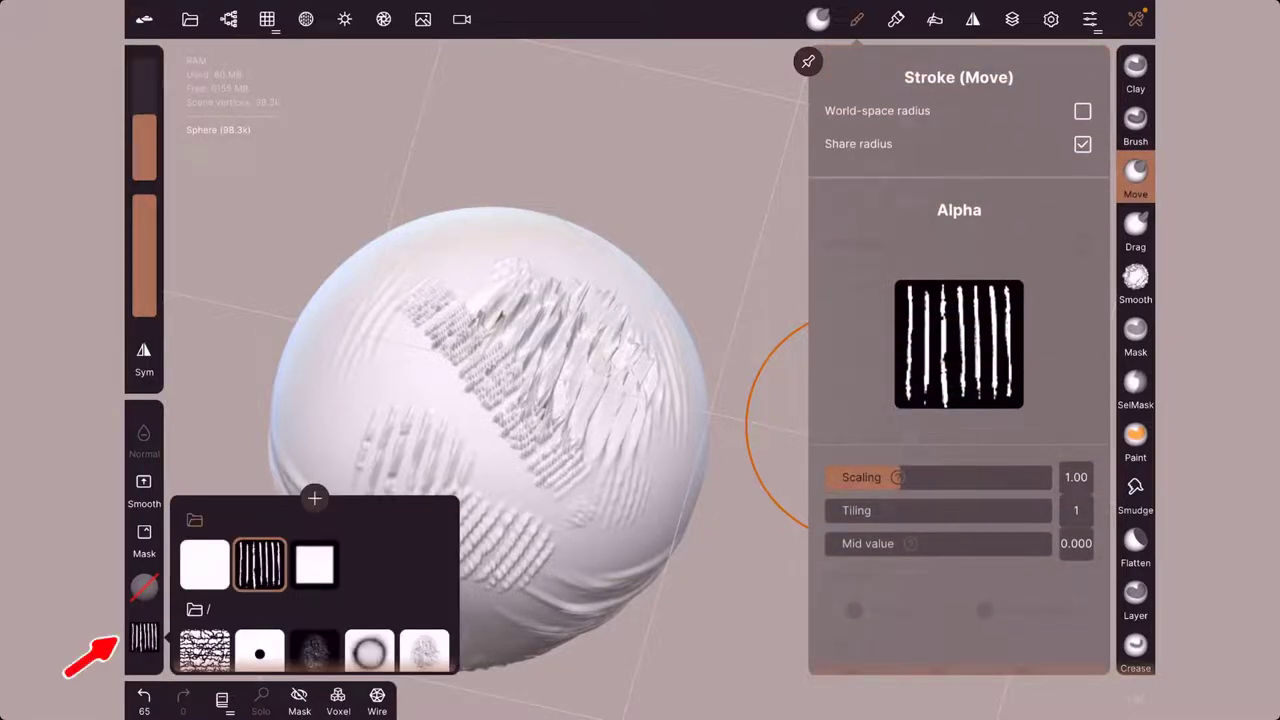
scroll(315, 585, "down", 2)
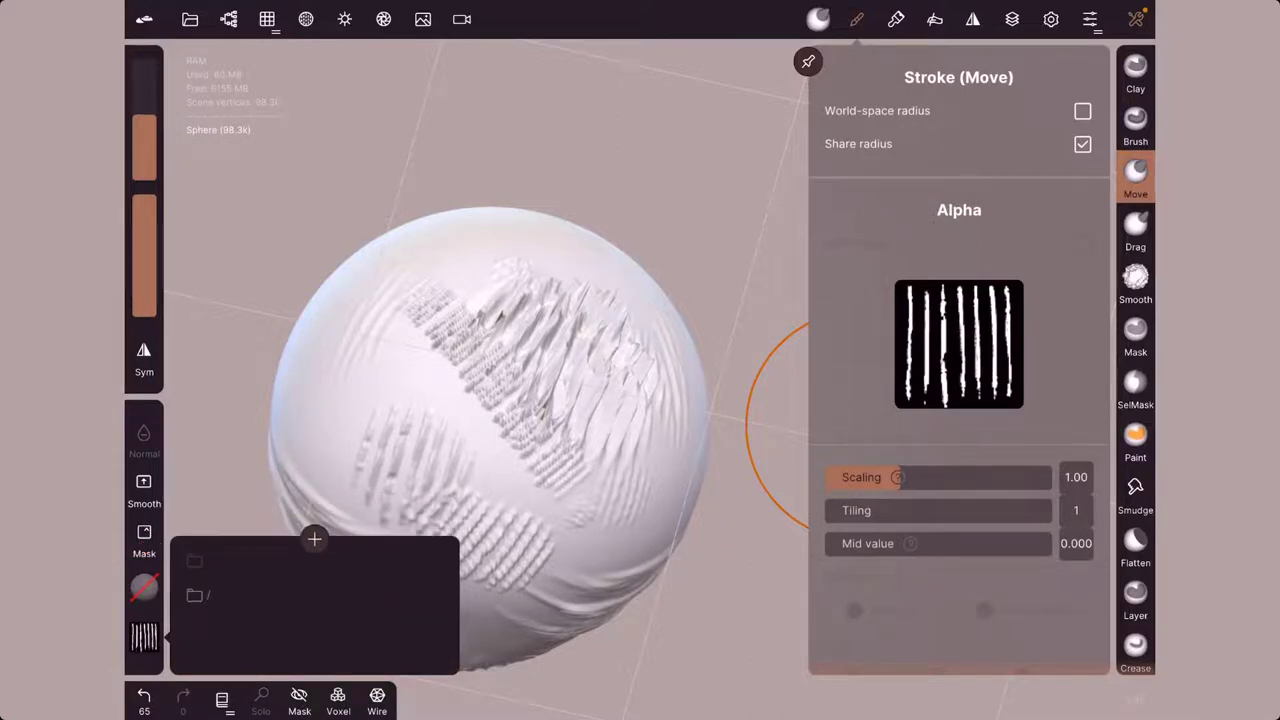
left_click(204, 556)
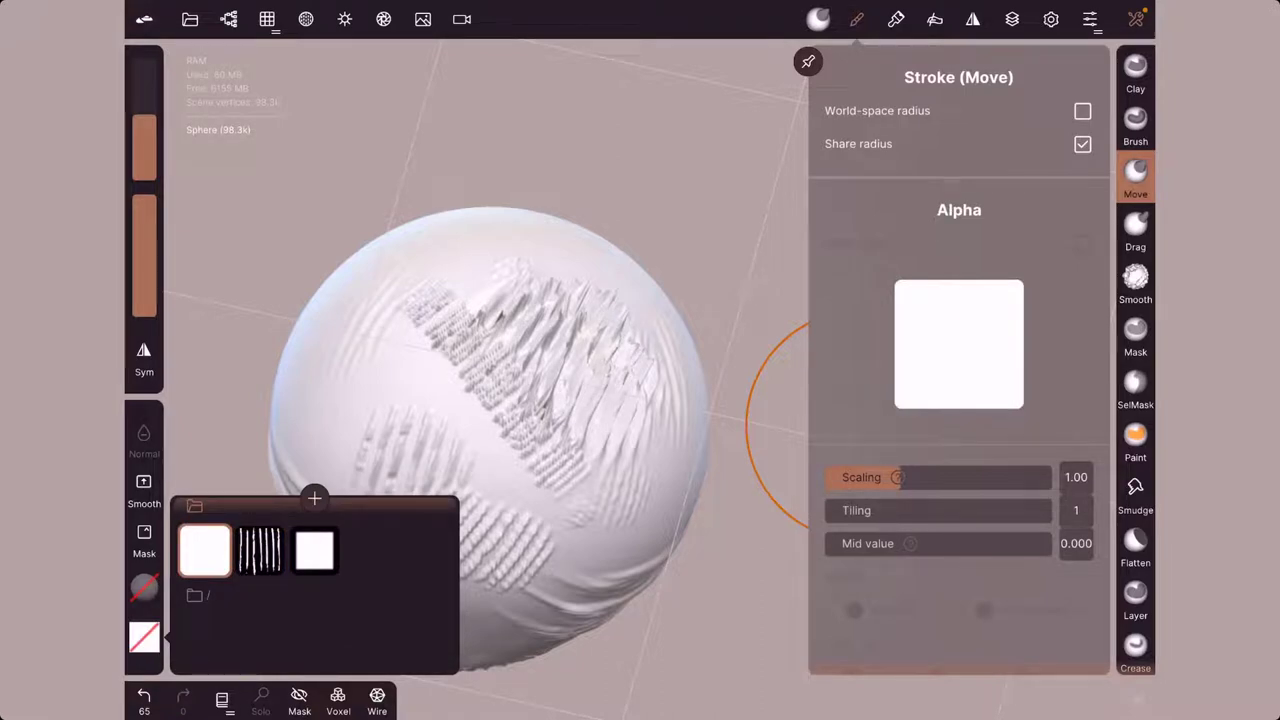
left_click(314, 551)
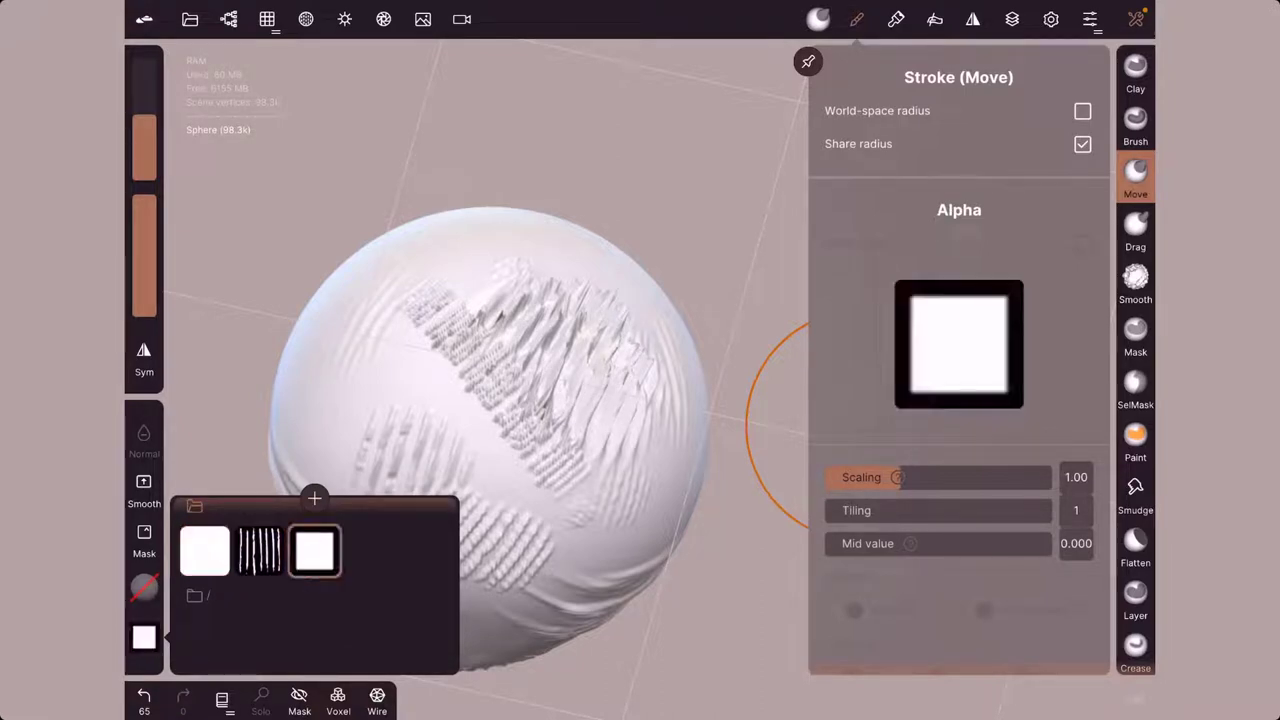
left_click(857, 19)
mouse_move(408, 357)
left_mouse_down()
mouse_move(351, 400)
mouse_move(394, 291)
mouse_move(414, 329)
mouse_move(440, 303)
left_mouse_up()
left_click(980, 66)
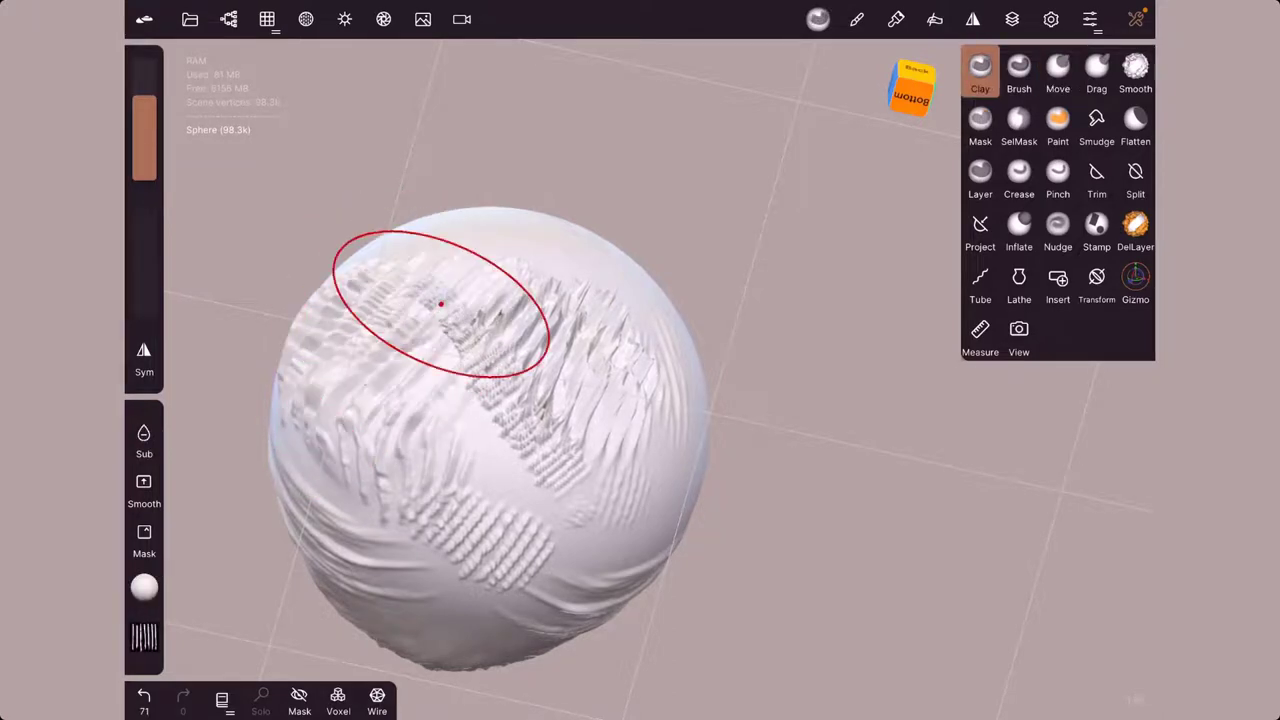
Step: Drag two Clay strokes with the bordered square alpha across the sphere's upper right
left_click(144, 637)
left_click(314, 550)
left_click(565, 235)
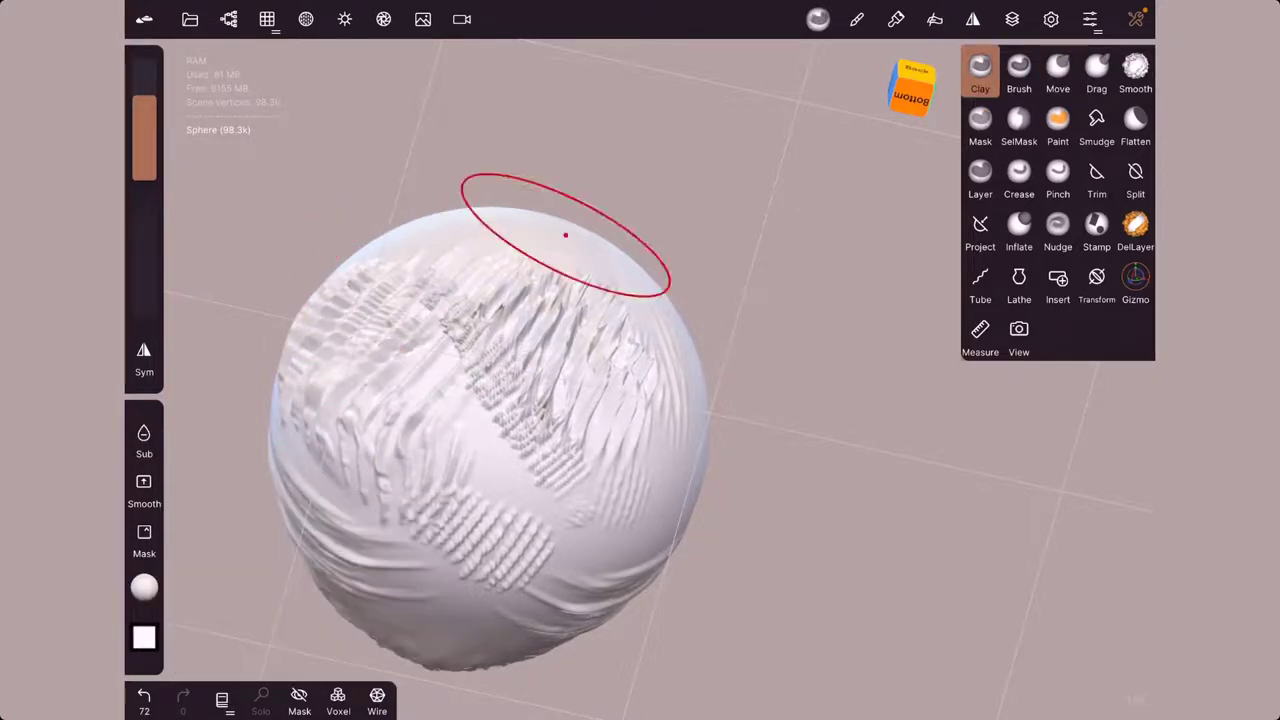
mouse_move(565, 235)
left_mouse_down()
mouse_move(551, 240)
mouse_move(582, 330)
mouse_move(606, 320)
mouse_move(640, 400)
left_mouse_up()
mouse_move(620, 260)
left_mouse_down()
mouse_move(659, 338)
mouse_move(660, 384)
left_mouse_up()
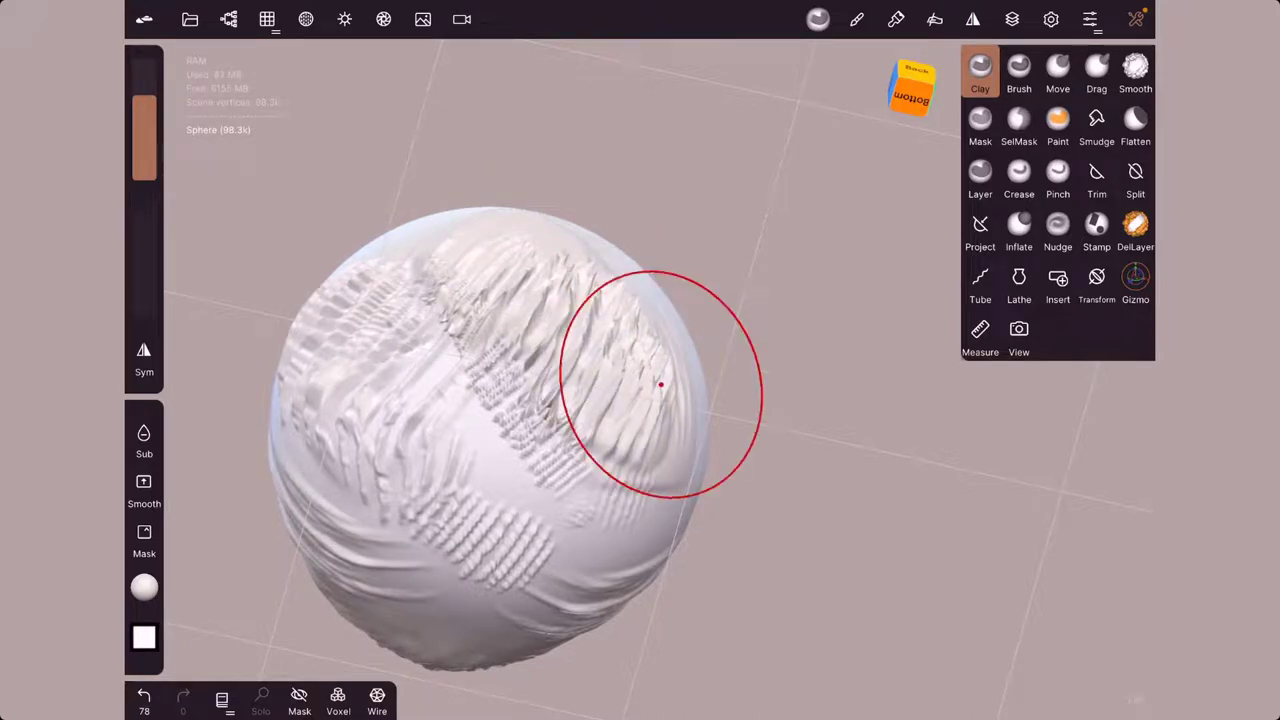
Step: Browse the alpha list, then bring up the project files panel
left_click(144, 637)
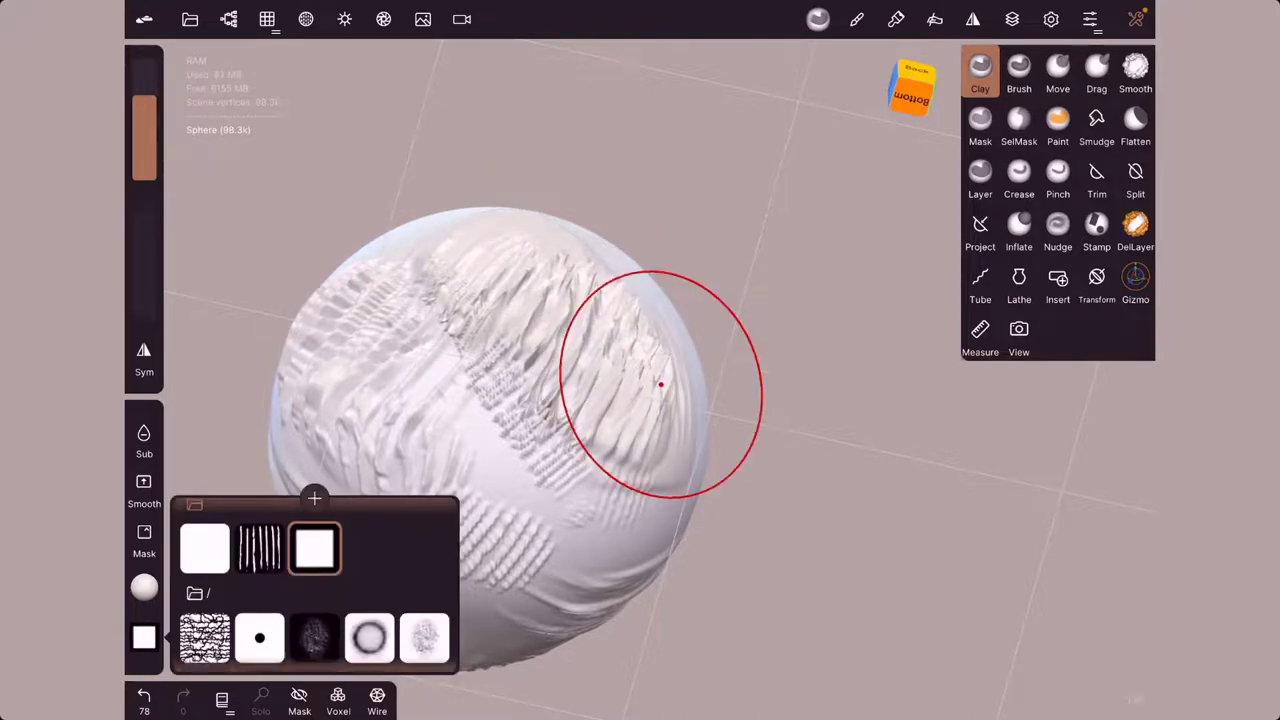
scroll(315, 600, "down", 2)
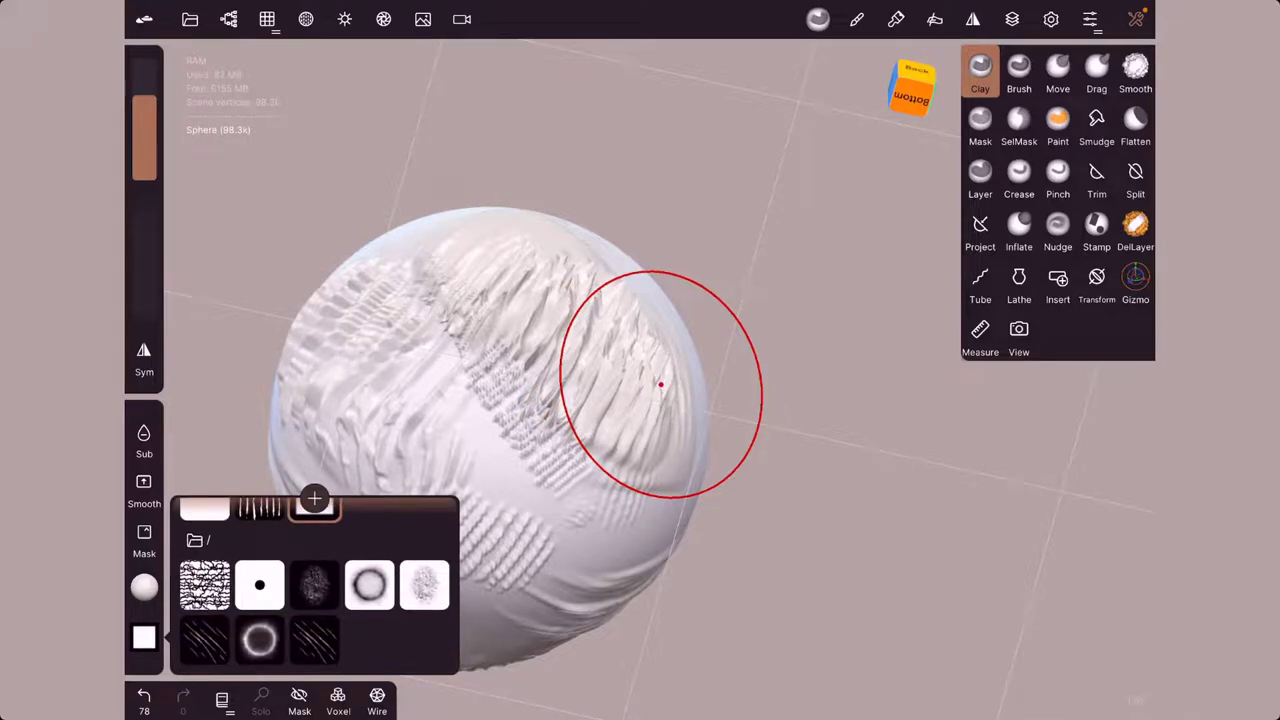
left_click(190, 19)
Step: Open the testmonstre project, discarding unsaved changes, and turn the head to a three-quarter view
left_click(219, 200)
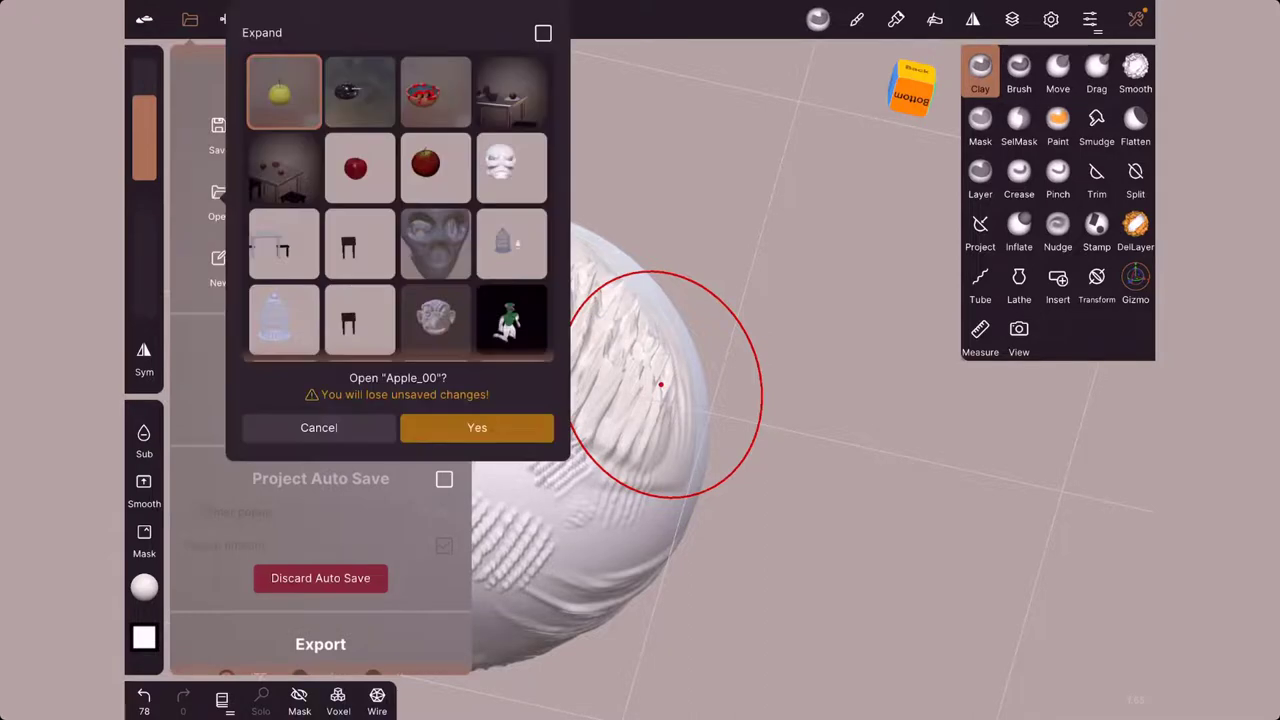
left_click(511, 167)
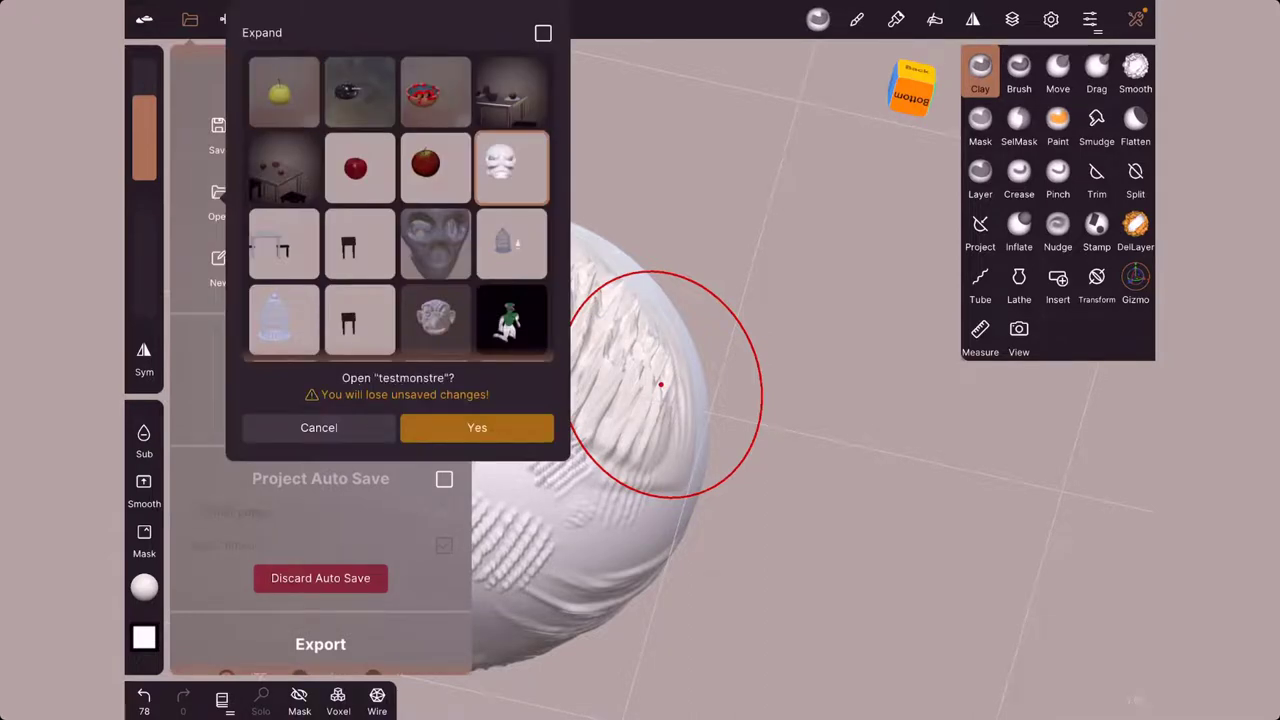
left_click(477, 427)
left_click(660, 384)
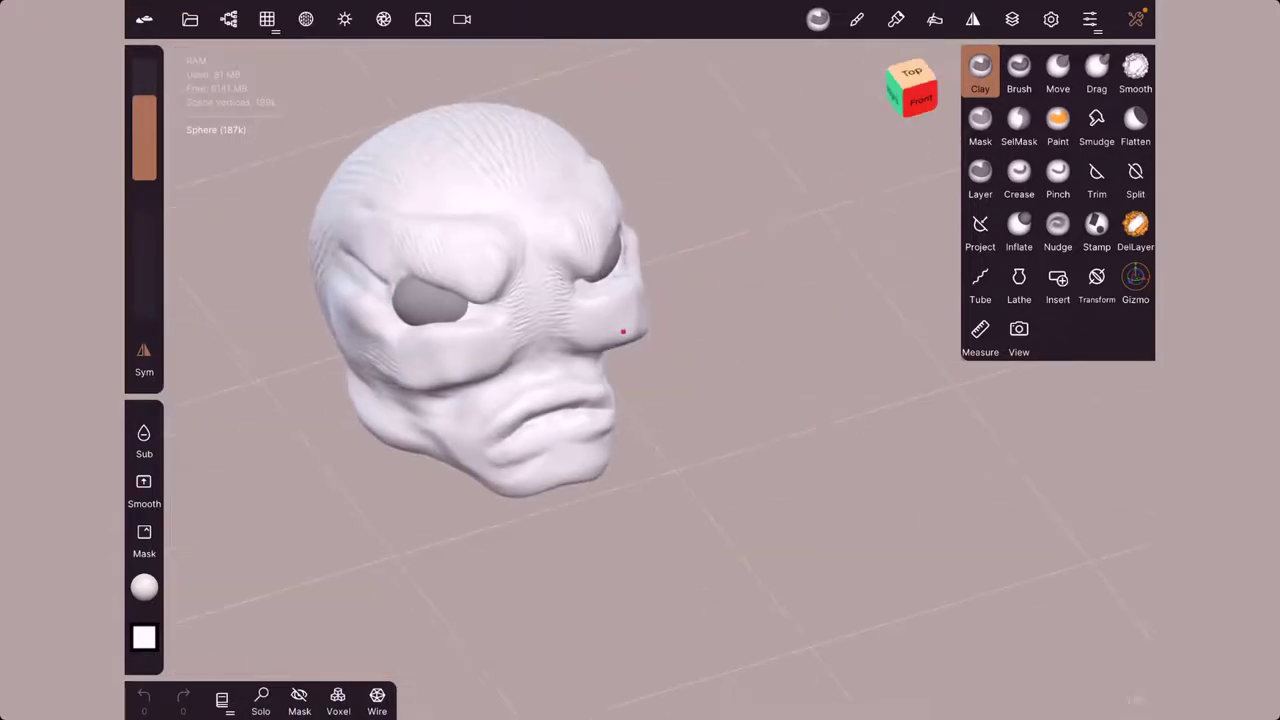
mouse_move(660, 384)
left_mouse_down()
mouse_move(645, 370)
mouse_move(657, 428)
mouse_move(630, 558)
left_mouse_up()
Step: Pick the rough skin-texture alpha and sculpt textured clay over the skull's top and side
left_click(144, 637)
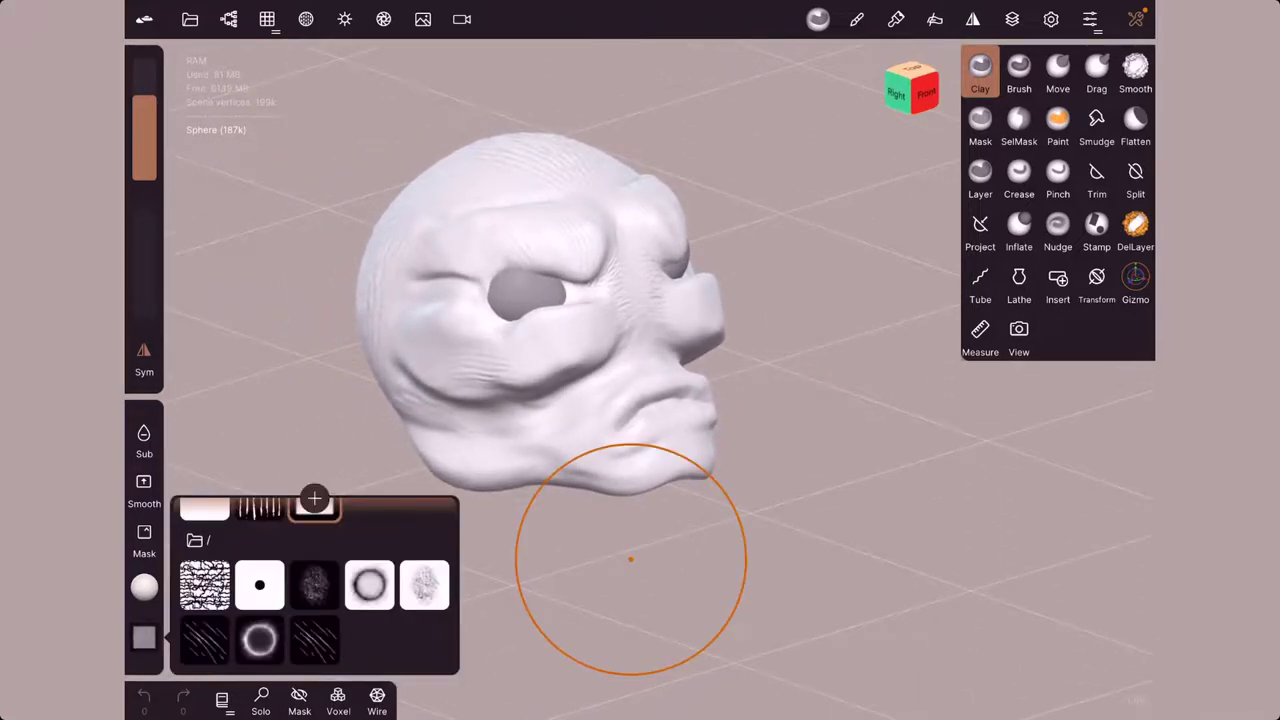
left_click(205, 585)
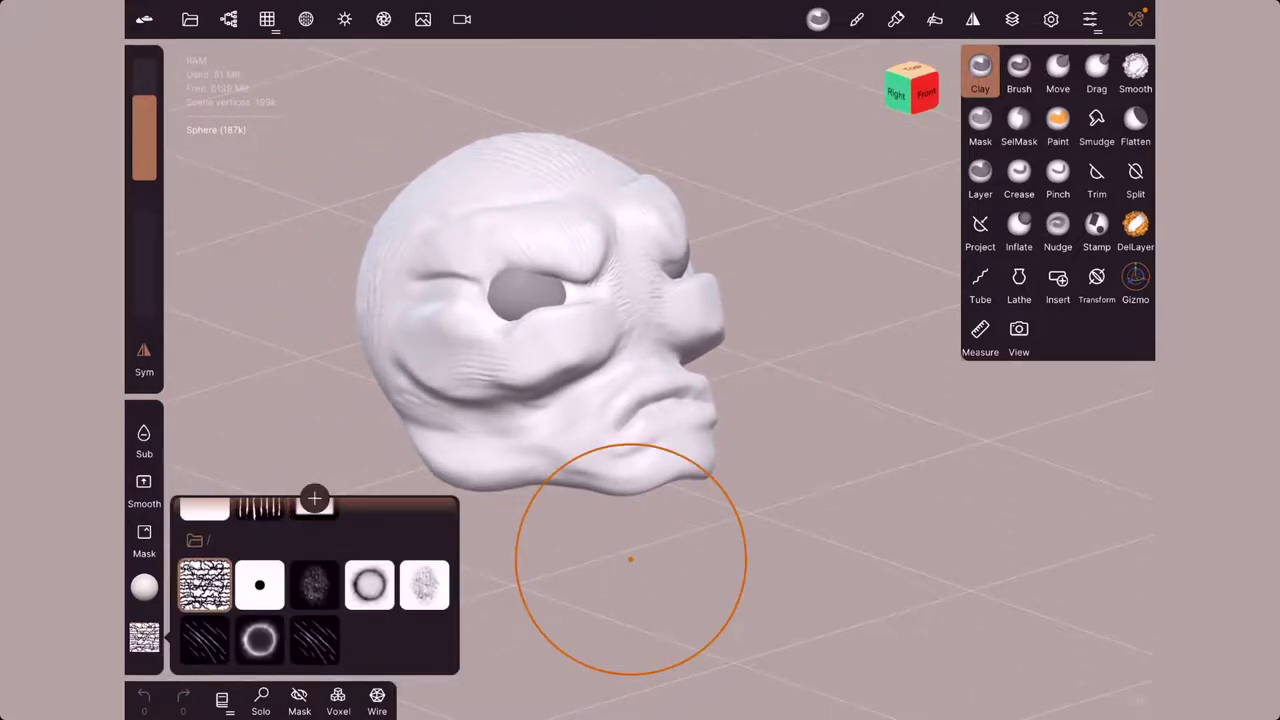
mouse_move(630, 558)
left_mouse_down()
mouse_move(650, 450)
mouse_move(823, 288)
left_mouse_up()
left_click(512, 346)
left_click_drag(620, 270, 894, 249)
mouse_move(539, 351)
left_mouse_down()
mouse_move(583, 381)
mouse_move(643, 157)
mouse_move(589, 205)
mouse_move(591, 229)
left_mouse_up()
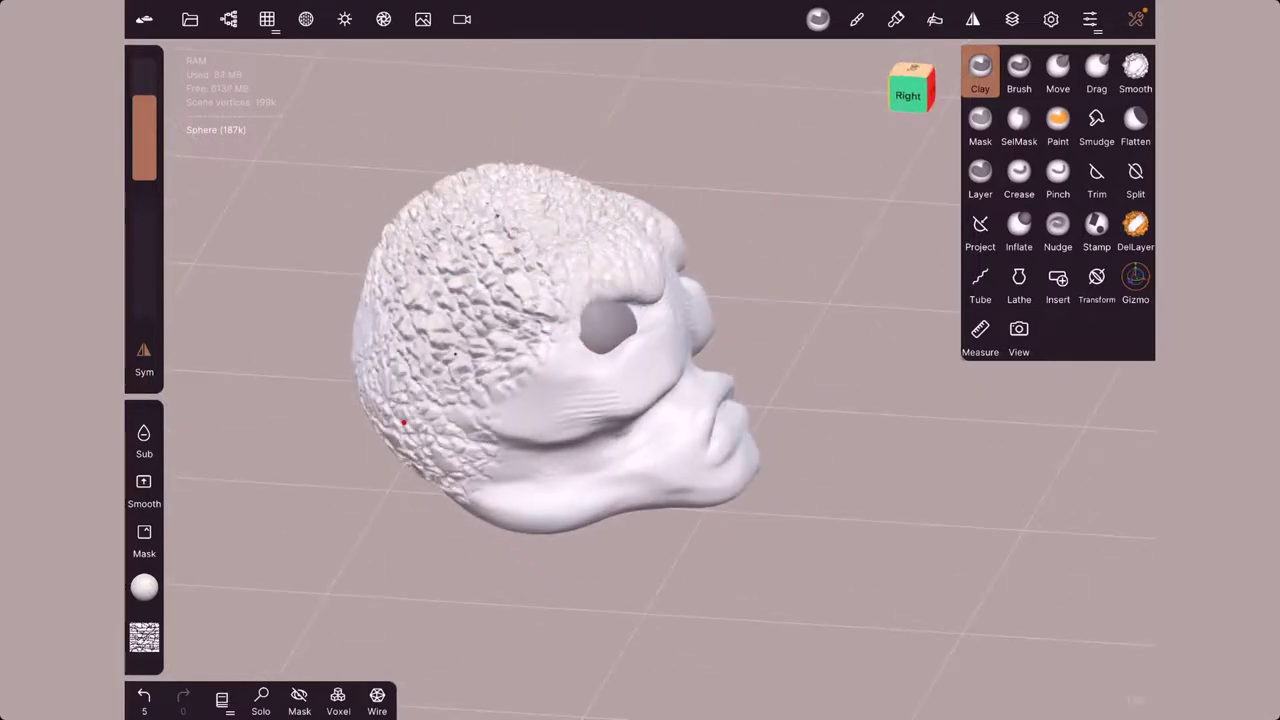
left_click_drag(470, 370, 420, 406)
Step: Set the Clay stroke type to Grab - dynamic radius, then view the back of the head
left_click(857, 19)
scroll(959, 400, "down", 5)
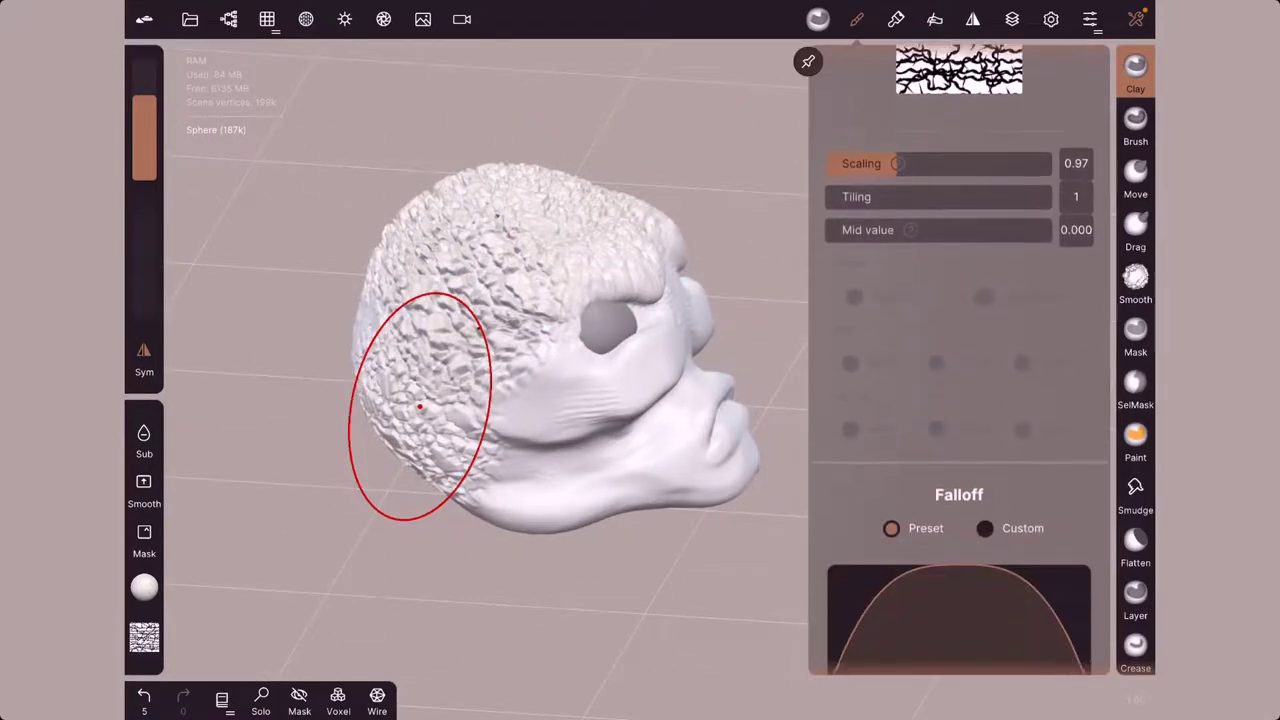
scroll(959, 400, "down", 5)
scroll(959, 400, "down", 5)
scroll(959, 400, "down", 3)
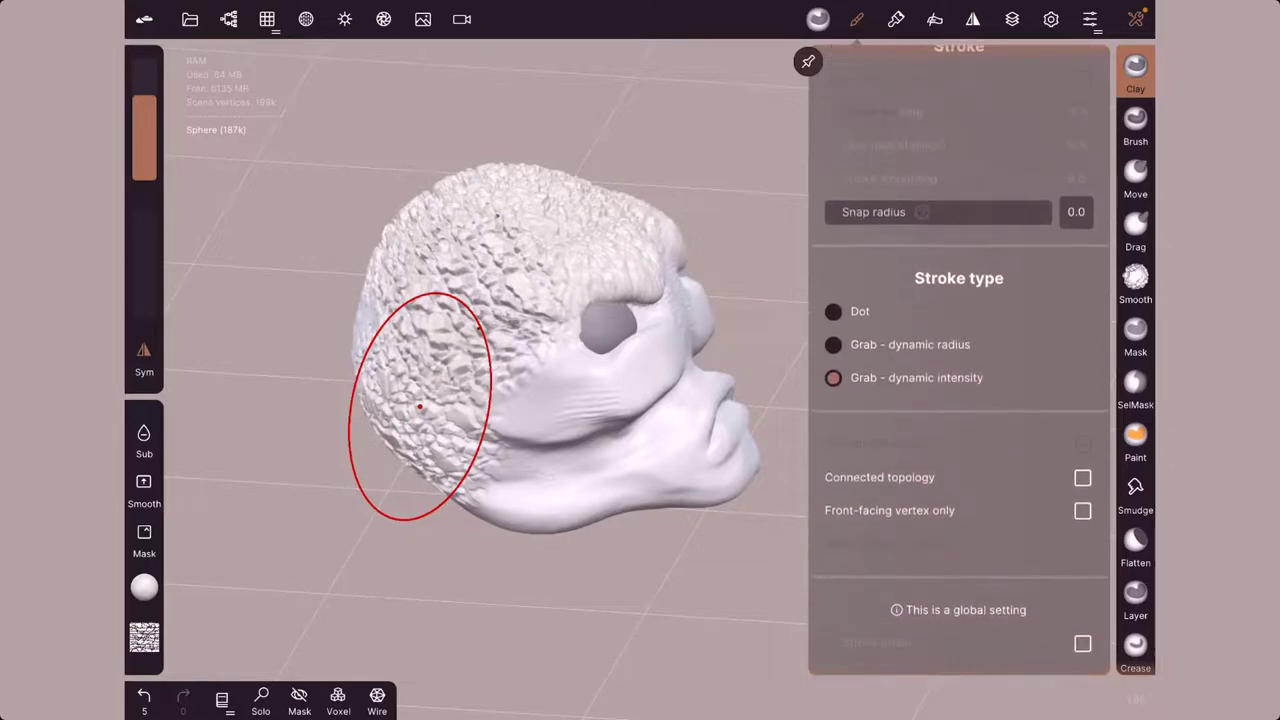
left_click(833, 371)
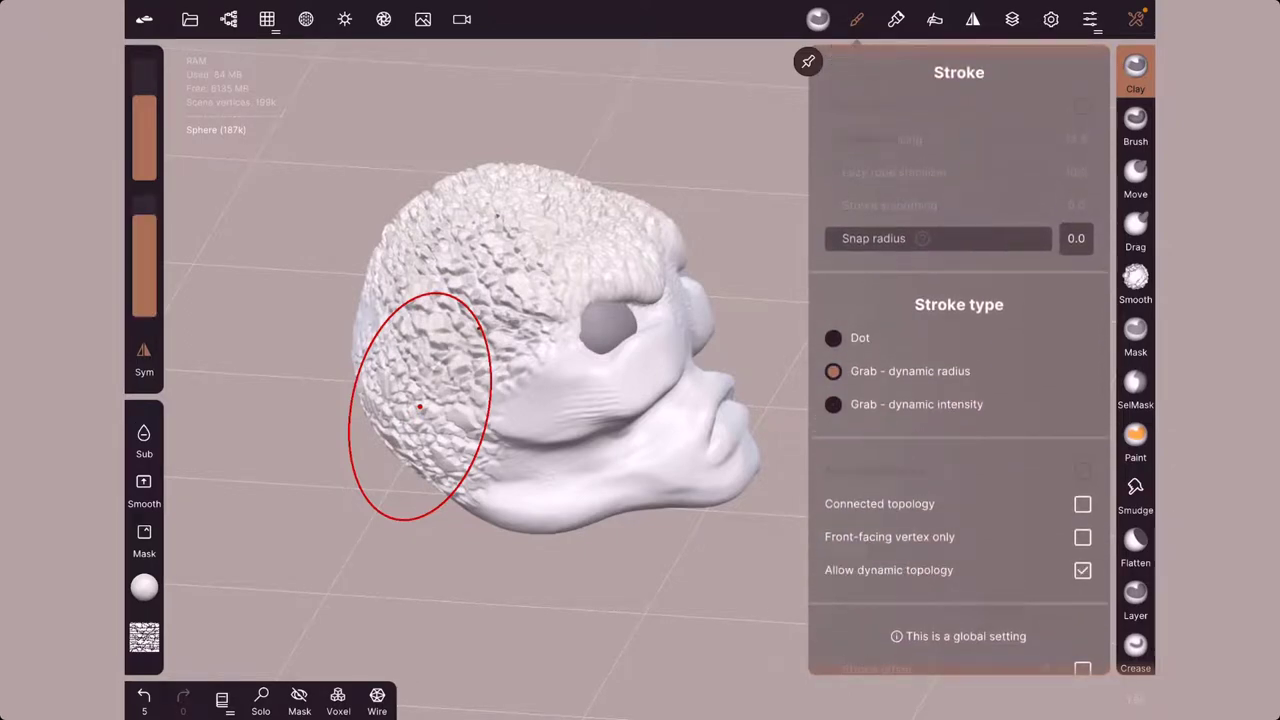
left_click(857, 19)
left_click_drag(640, 600, 797, 596)
Step: Undo three clay strokes and re-sculpt rough skin texture on the head's sides
key("ctrl+z")
key("ctrl+z")
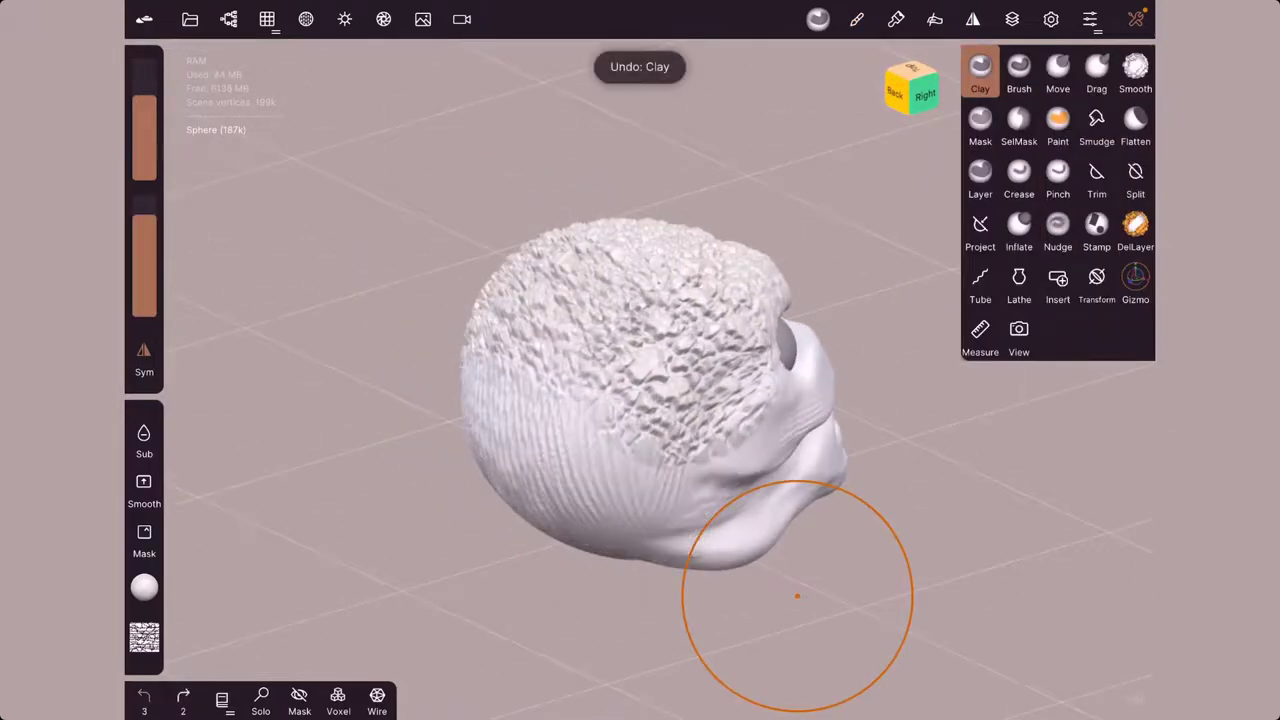
key("ctrl+z")
key("ctrl+z")
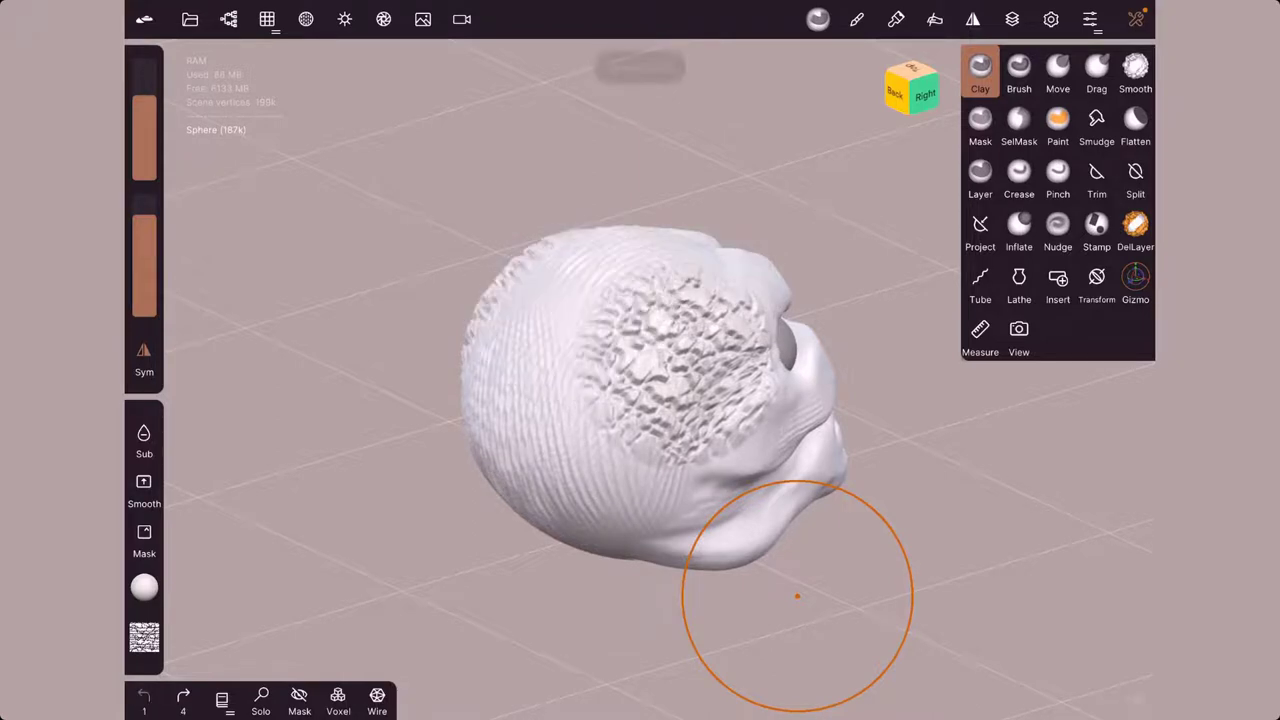
key("ctrl+z")
left_click_drag(646, 357, 663, 416)
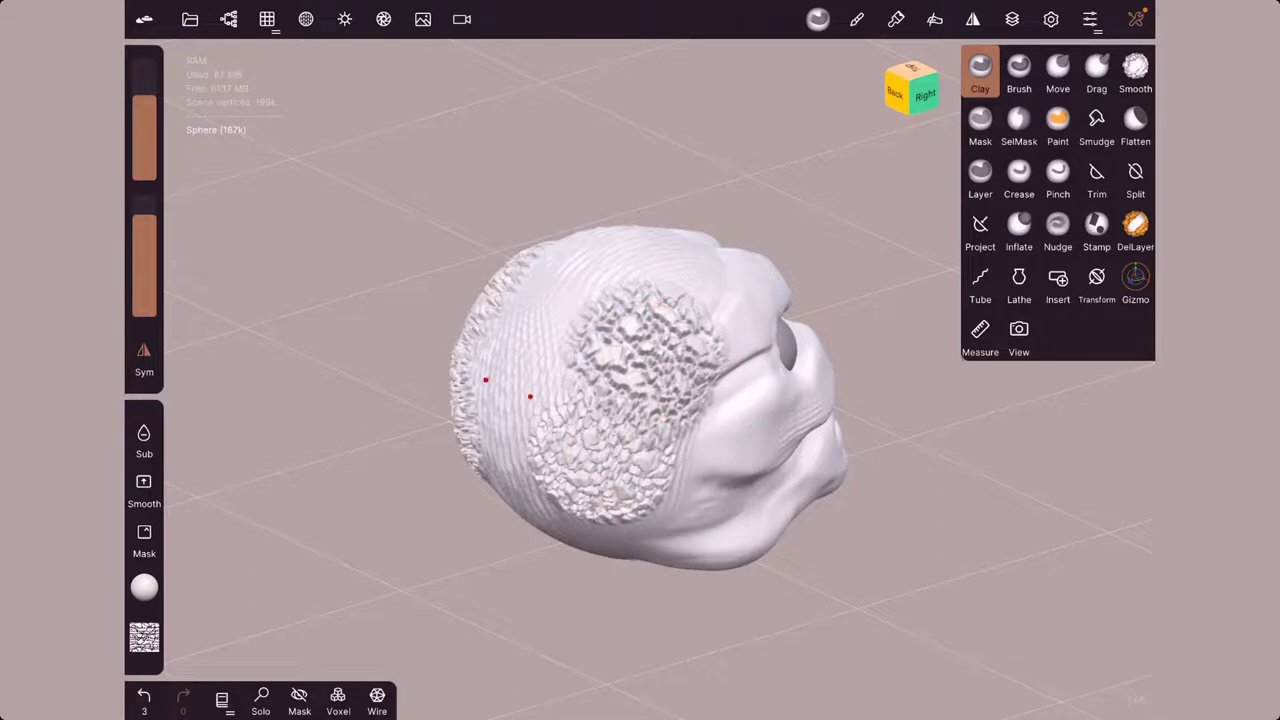
left_click_drag(480, 430, 570, 350)
Step: Extend the texture over the head's top, cheek and hair, then zoom out
mouse_move(660, 400)
left_mouse_down()
mouse_move(589, 278)
mouse_move(666, 234)
left_mouse_up()
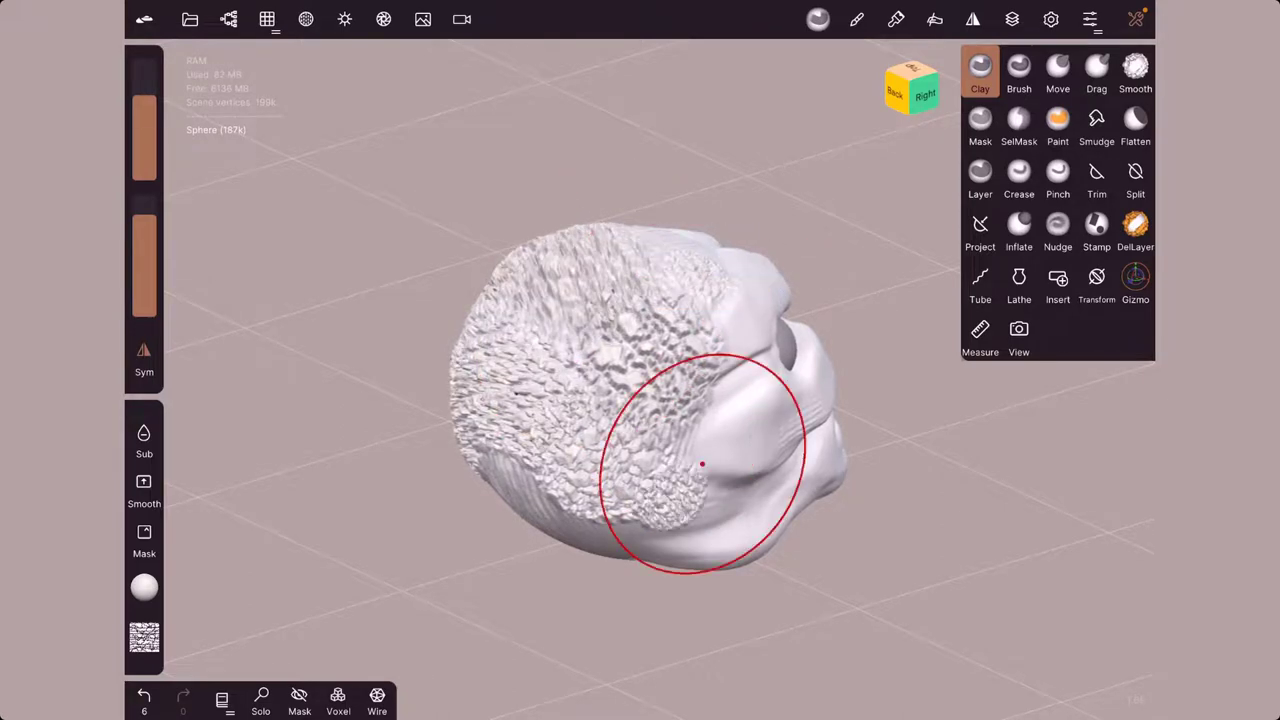
mouse_move(700, 451)
left_mouse_down()
mouse_move(660, 371)
mouse_move(728, 344)
mouse_move(600, 350)
left_mouse_up()
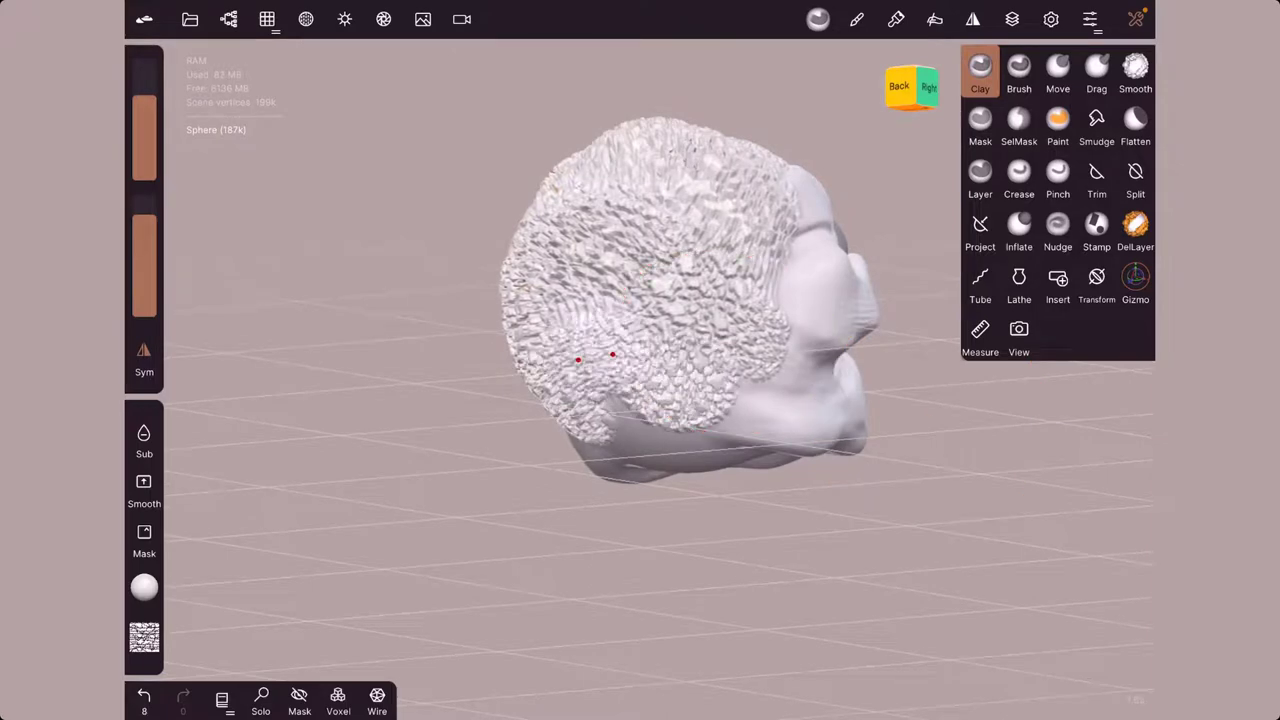
mouse_move(620, 560)
left_mouse_down()
mouse_move(320, 566)
mouse_move(737, 534)
mouse_move(657, 371)
mouse_move(649, 580)
left_mouse_up()
left_click_drag(507, 254, 545, 260)
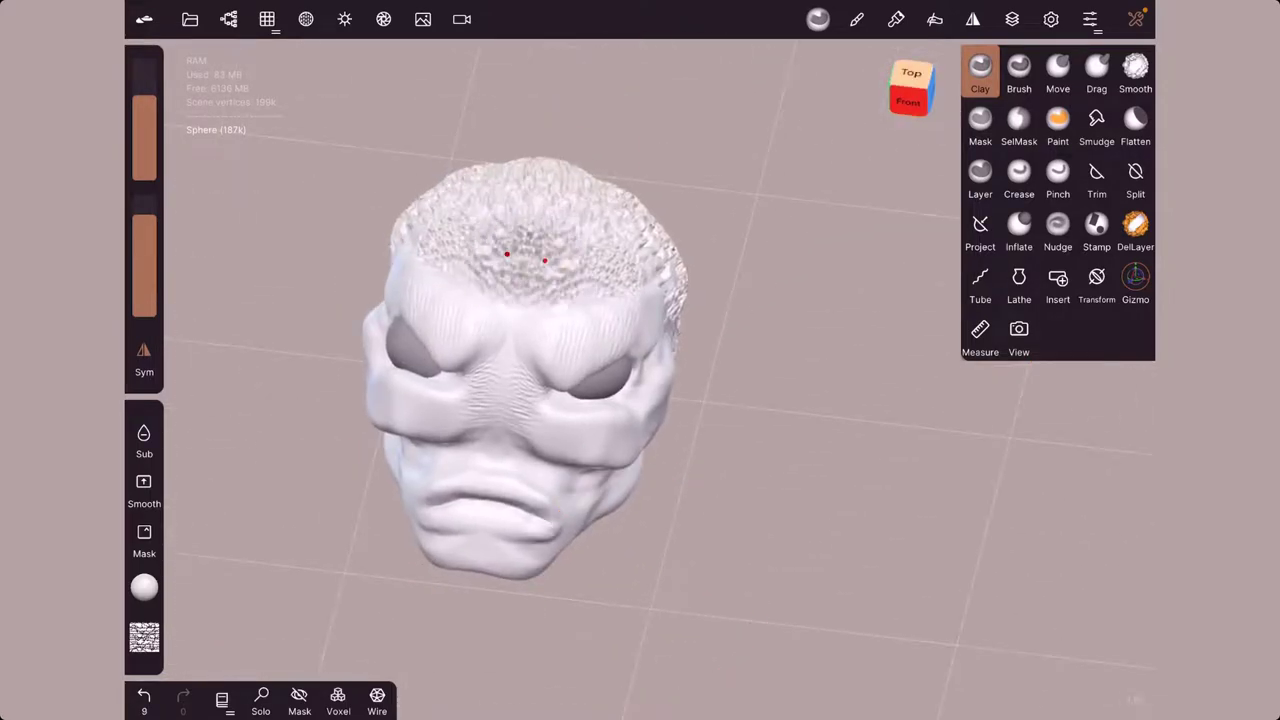
mouse_move(500, 194)
left_mouse_down()
mouse_move(569, 208)
mouse_move(580, 449)
left_mouse_up()
middle_click_drag(829, 412, 594, 371)
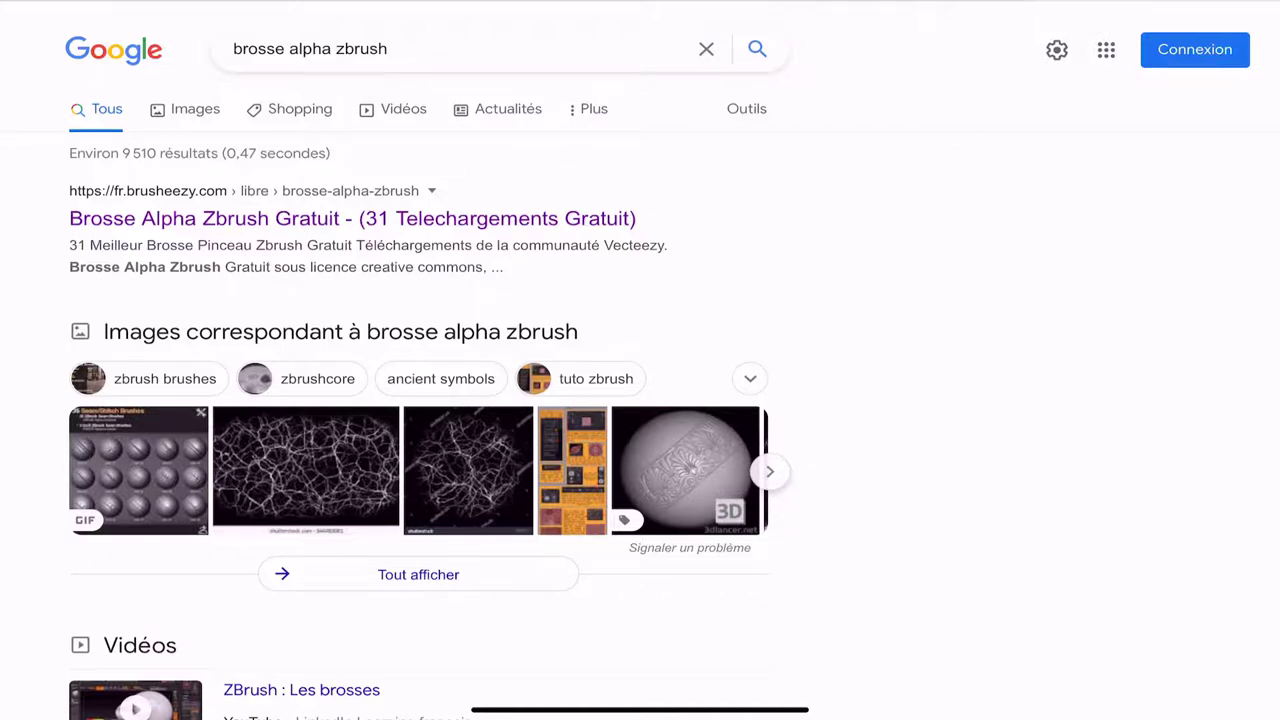
Step: Scroll the 'brosse alpha zbrush' results down to the Alpha Library - ZBrush :: Resource Center link
scroll(640, 400, "down", 4)
scroll(640, 400, "down", 4)
scroll(640, 400, "down", 2)
scroll(640, 400, "down", 1)
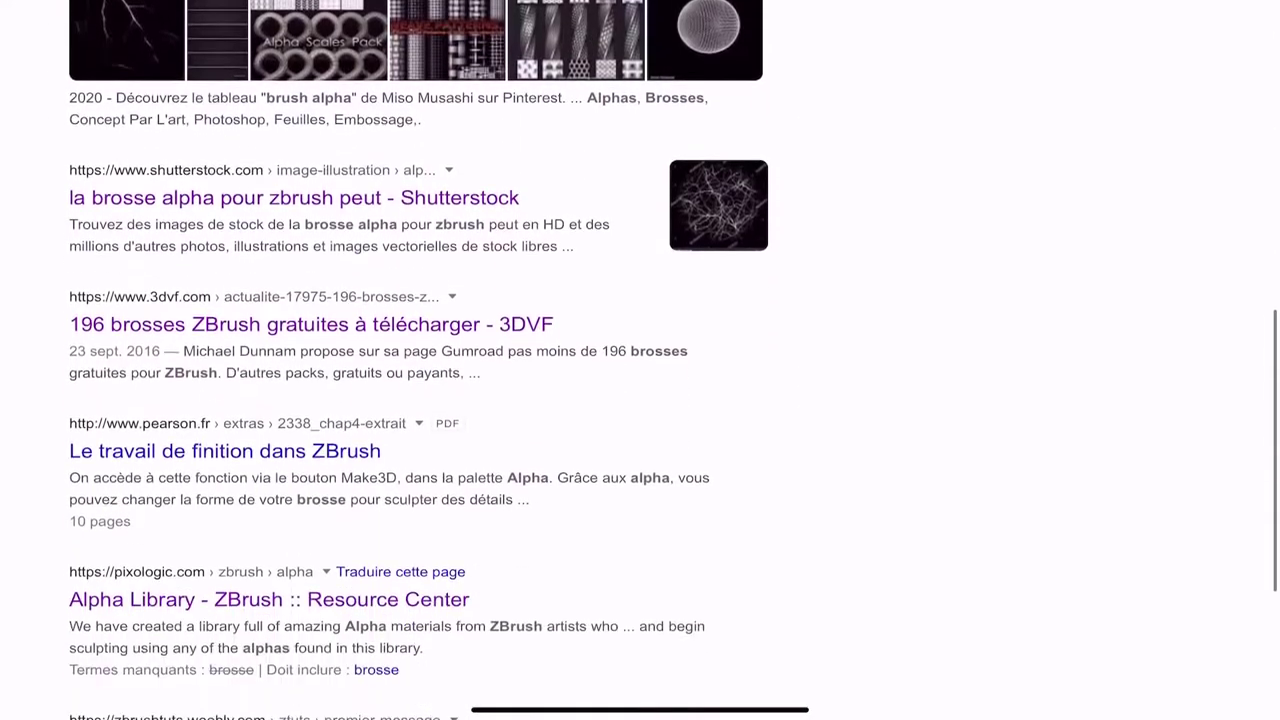
scroll(640, 360, "down", 1)
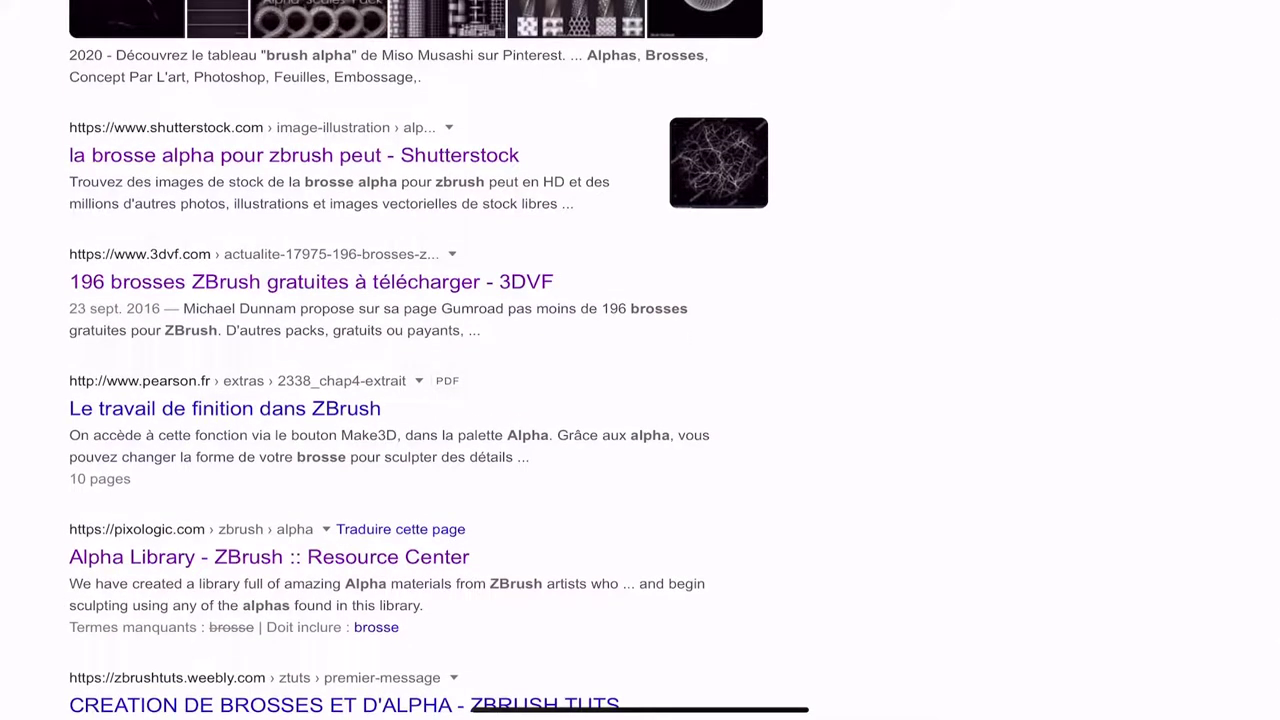
scroll(640, 360, "down", 2)
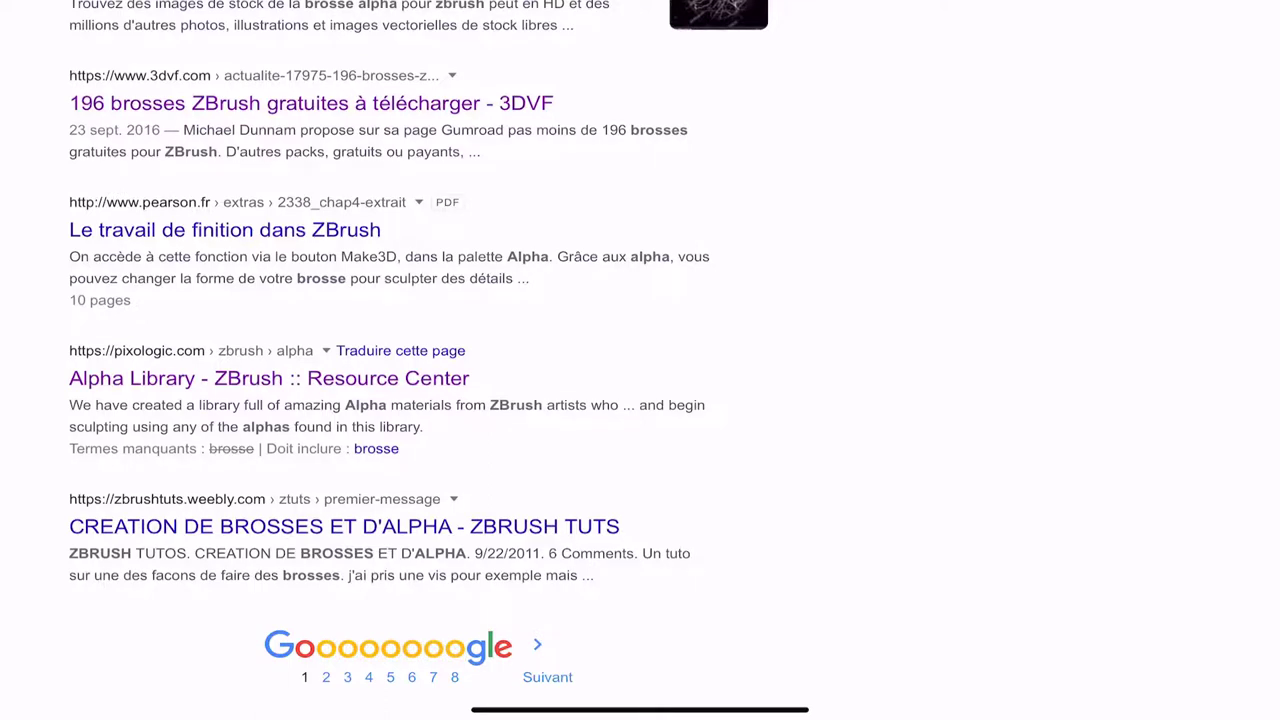
Step: Download the Diamond pattern alpha (5 of 25) as a .psd.zip from the ZBrush Alpha Library
left_click(269, 378)
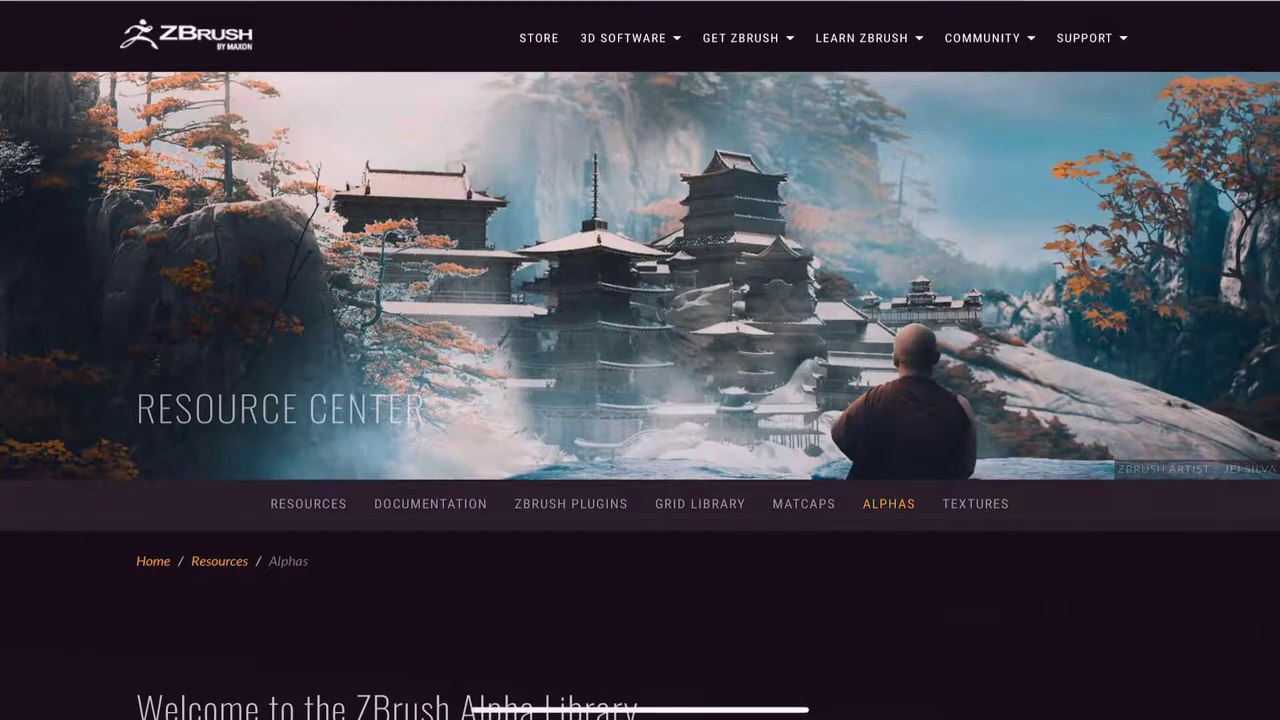
scroll(640, 360, "down", 3)
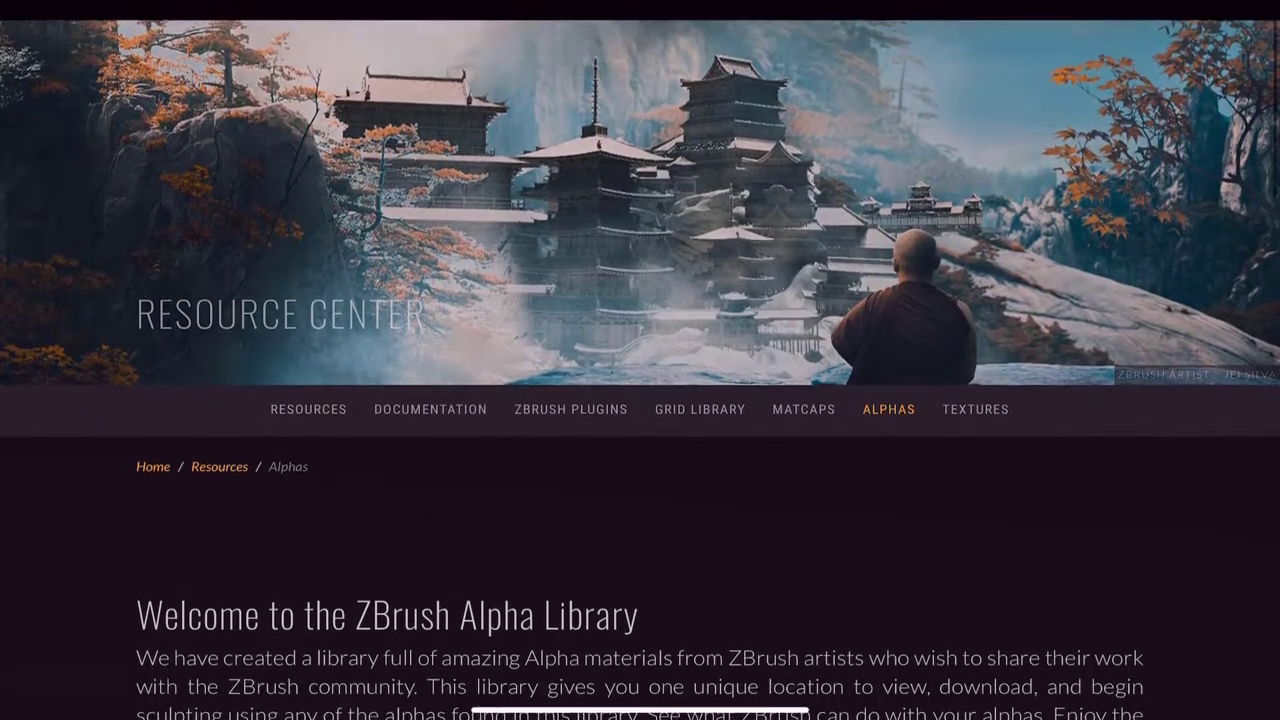
scroll(640, 360, "down", 5)
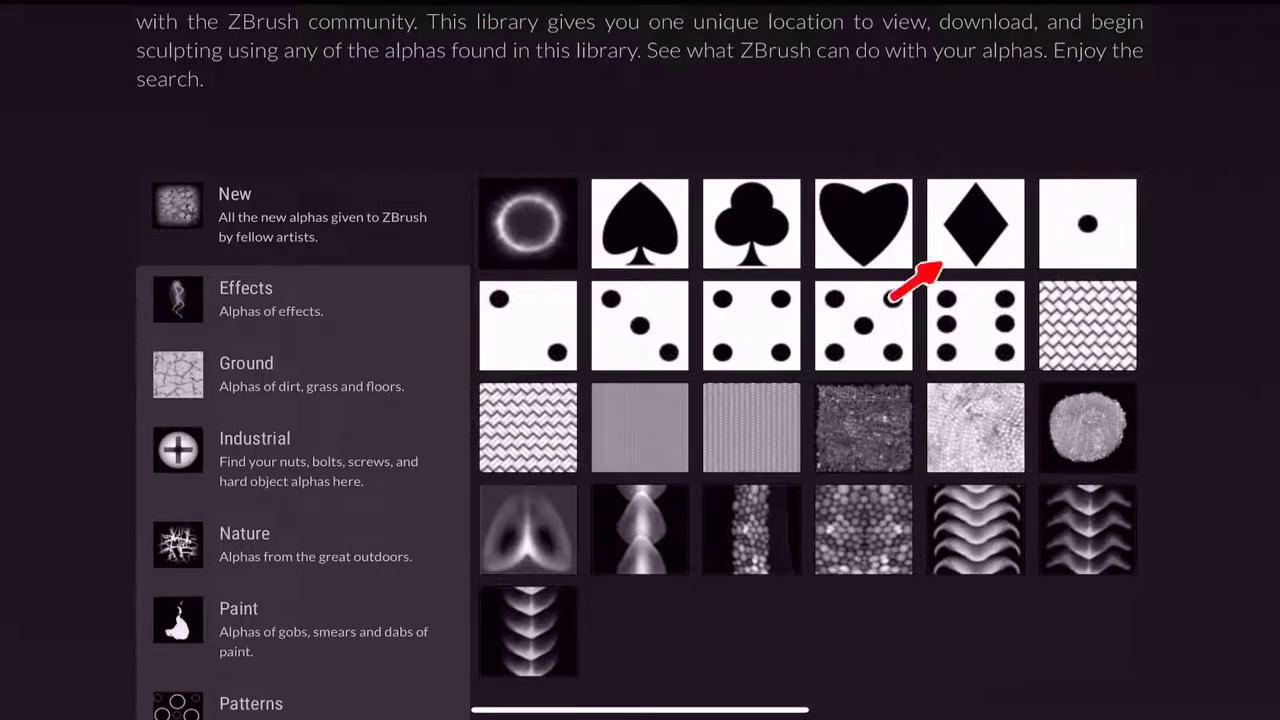
left_click(975, 224)
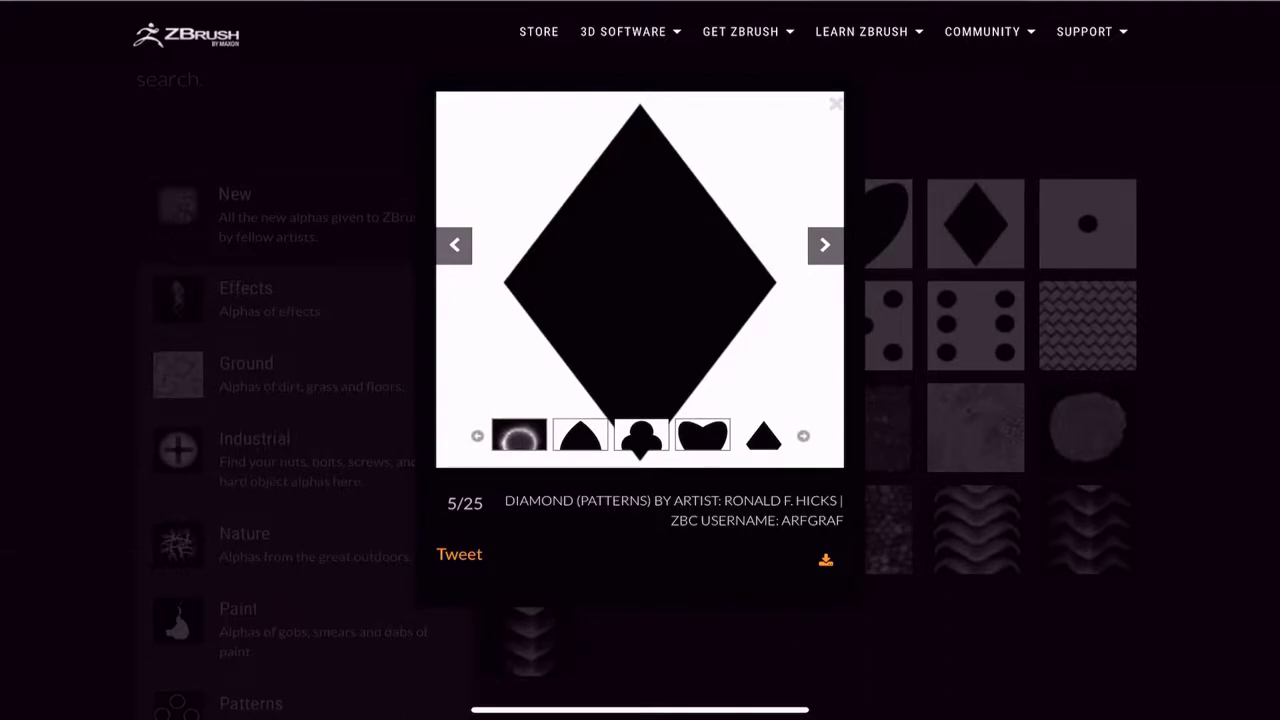
left_click(826, 560)
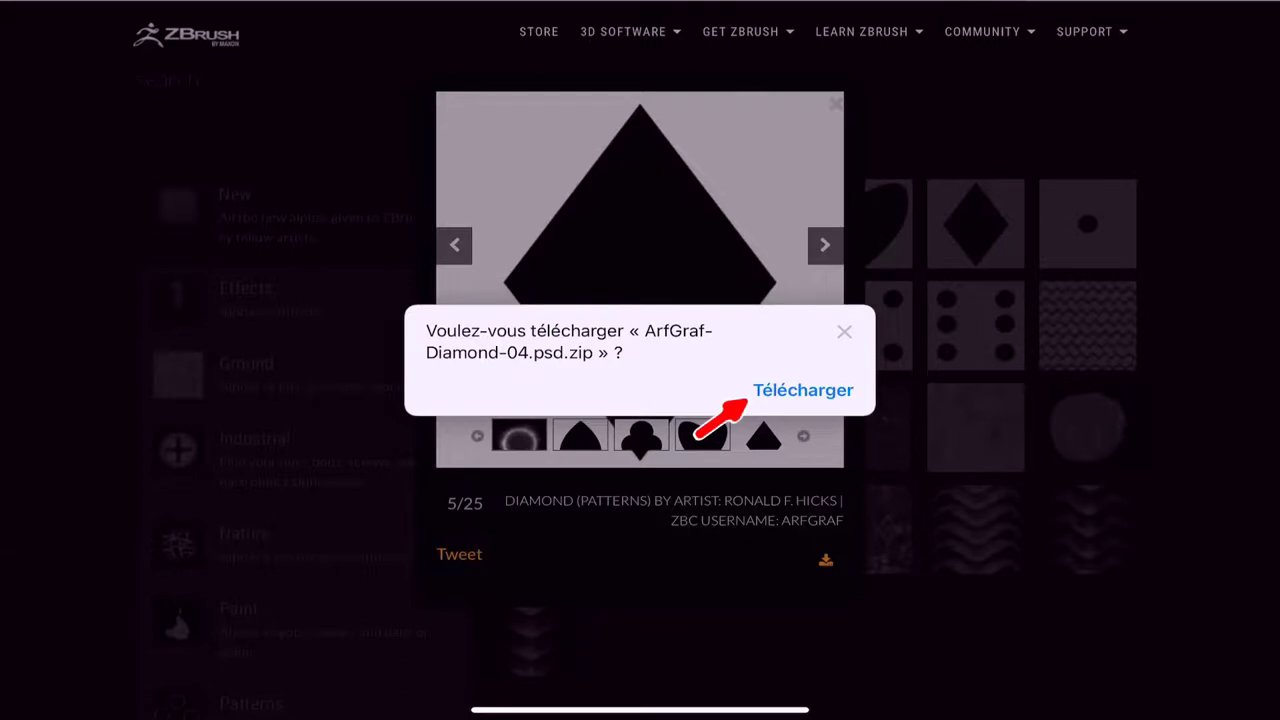
left_click(803, 390)
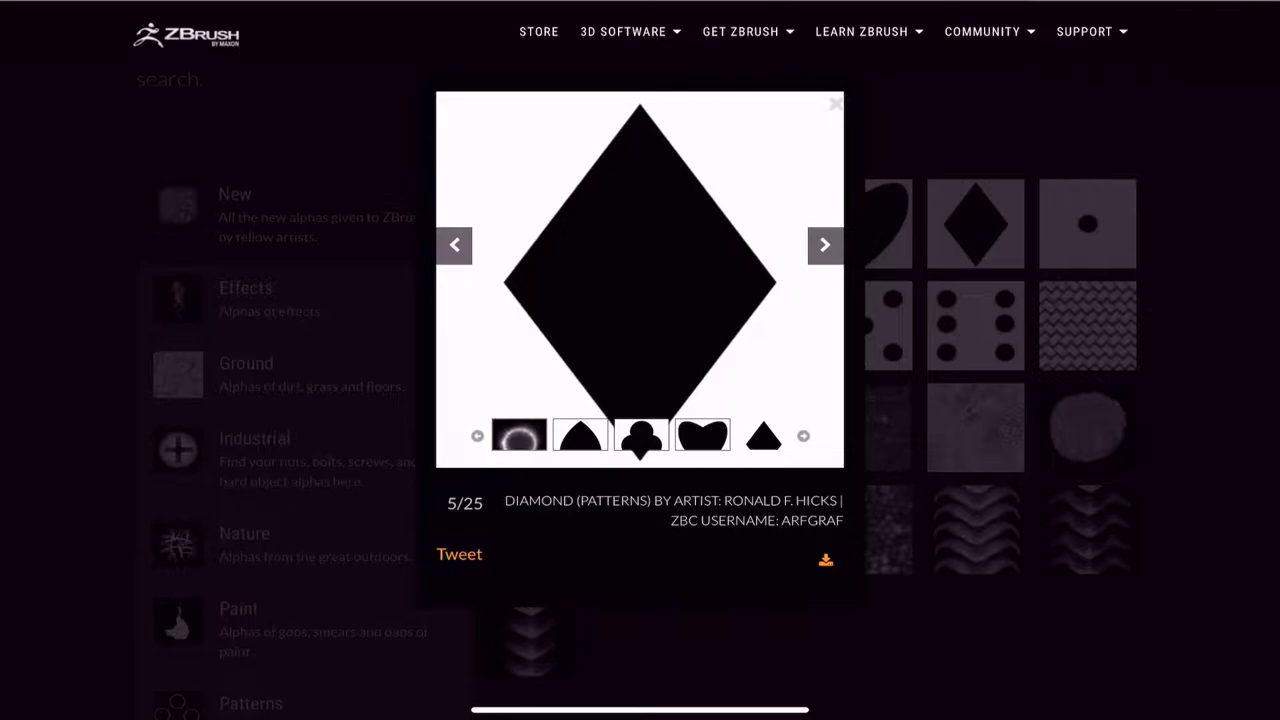
Step: Go to the home screen and open the Files app on the Téléchargements folder
left_click_drag(640, 710, 640, 450)
left_click_drag(400, 380, 900, 380)
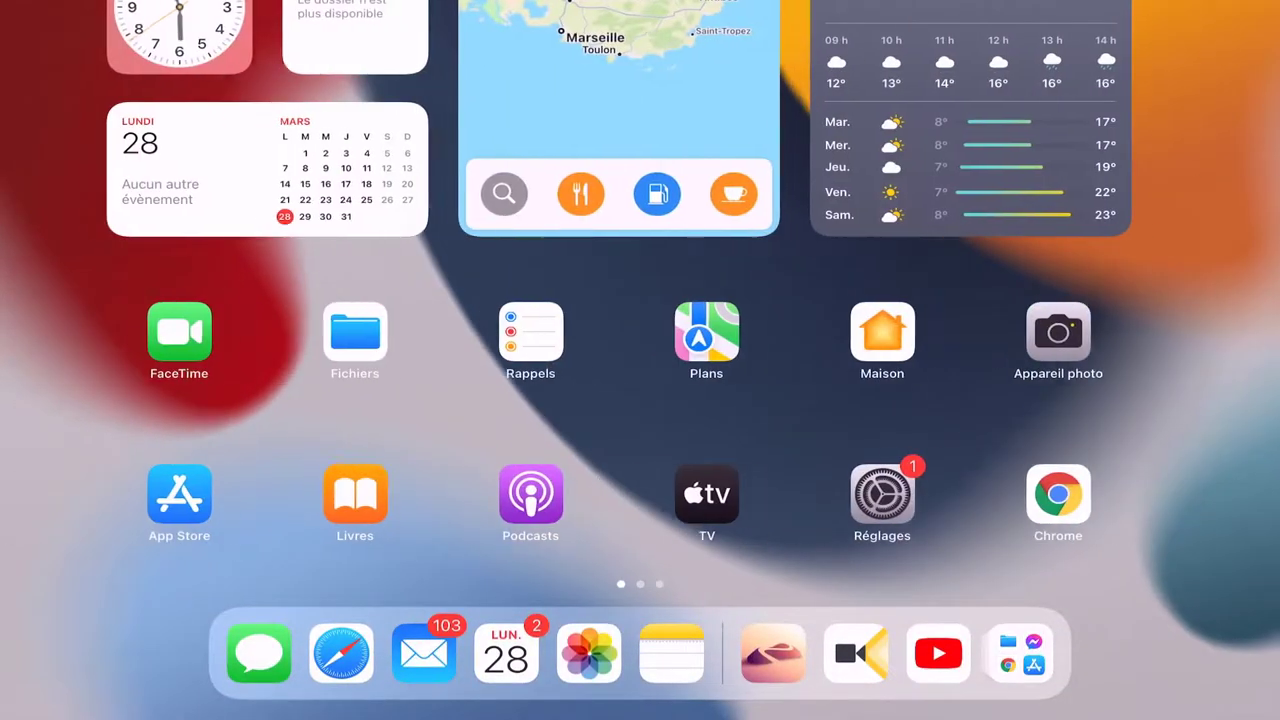
left_click(376, 331)
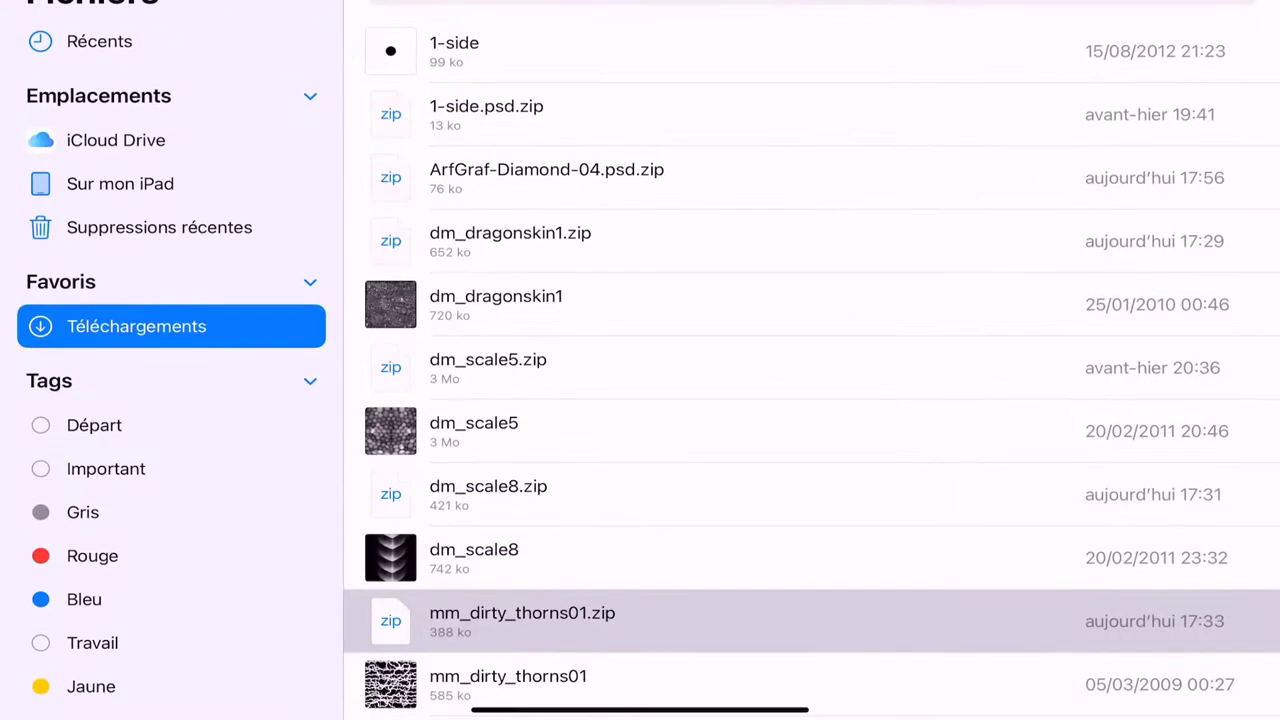
scroll(810, 370, "down", 3)
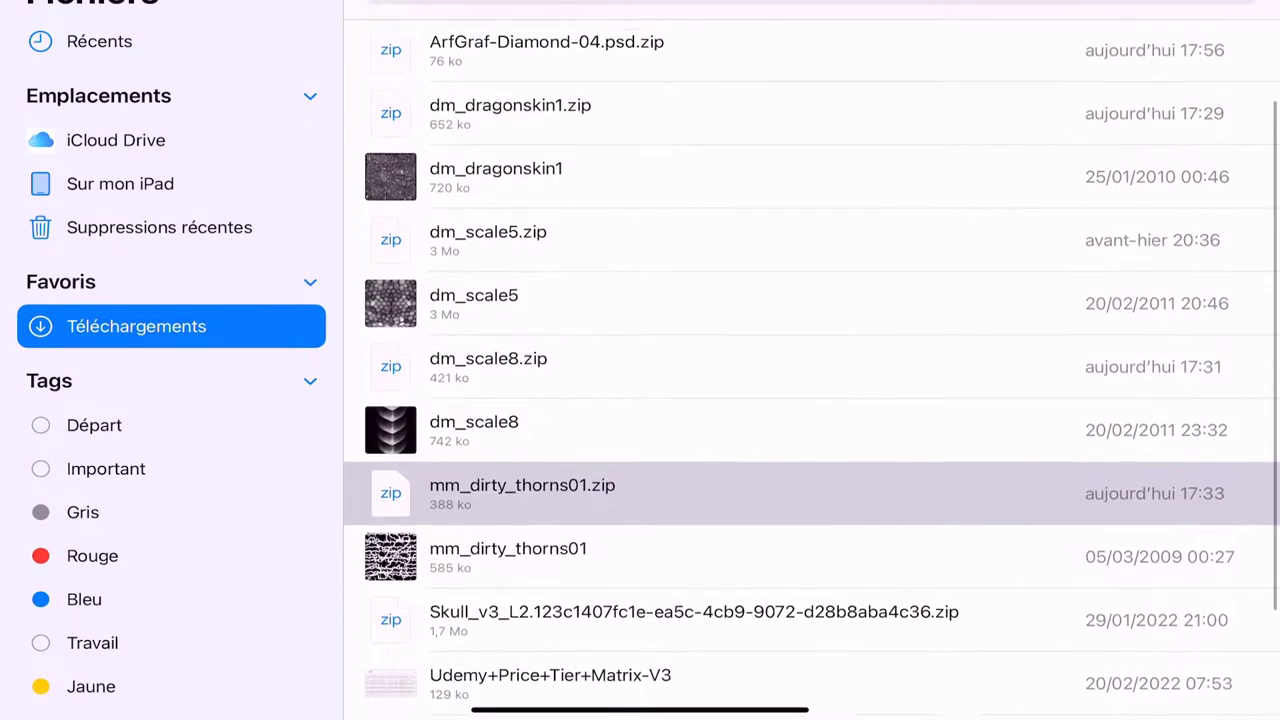
scroll(810, 370, "down", 3)
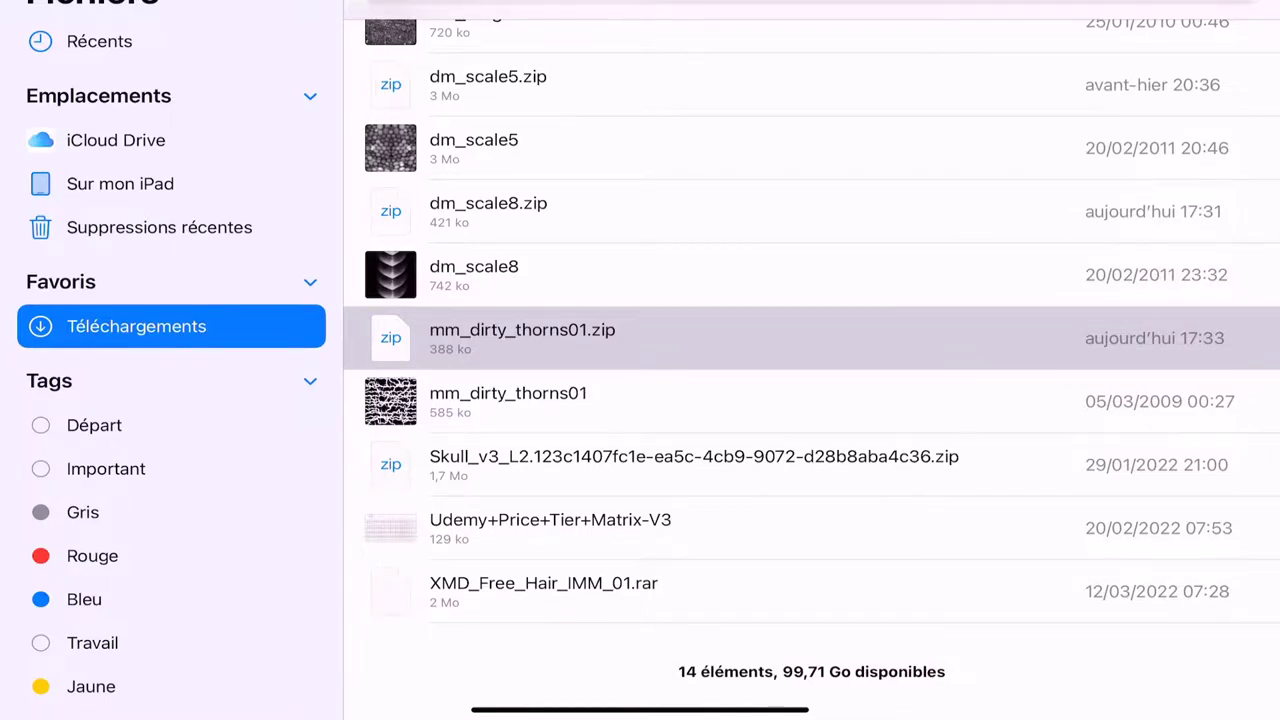
scroll(810, 360, "up", 3)
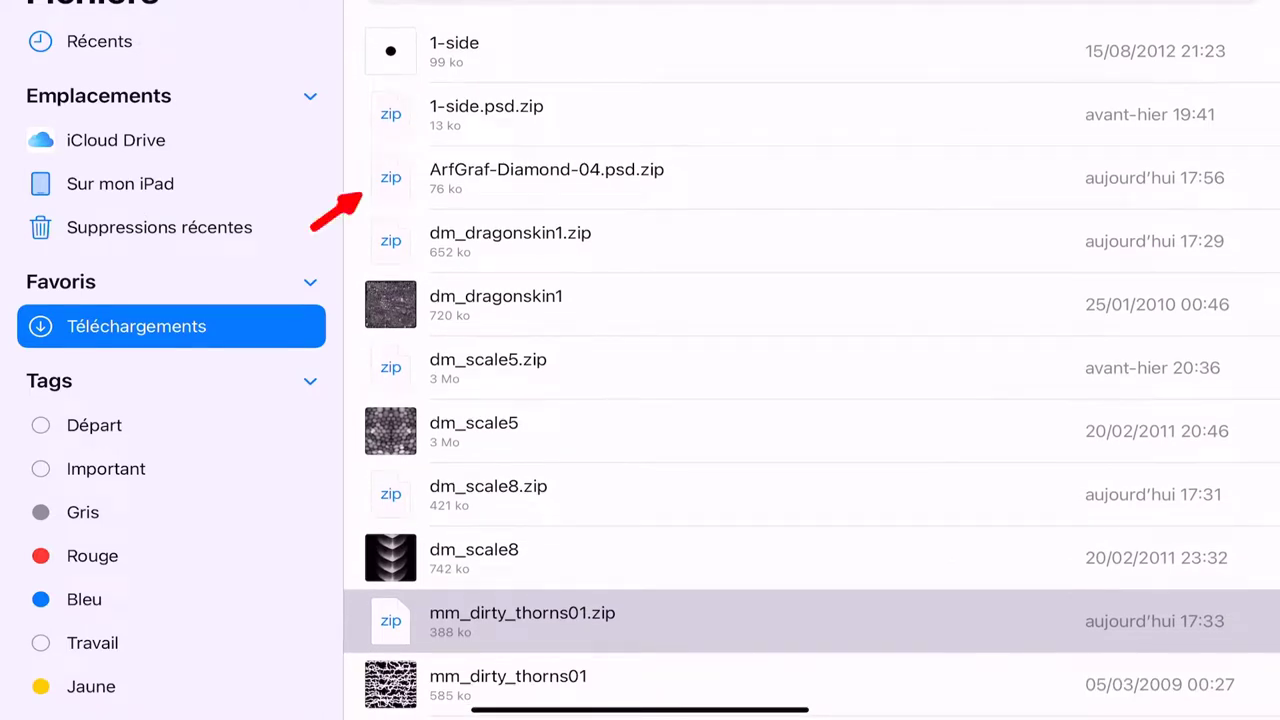
Step: Extract ArfGraf-Diamond-04.psd.zip, copy the extracted image, and return to the home screen
left_click(547, 177)
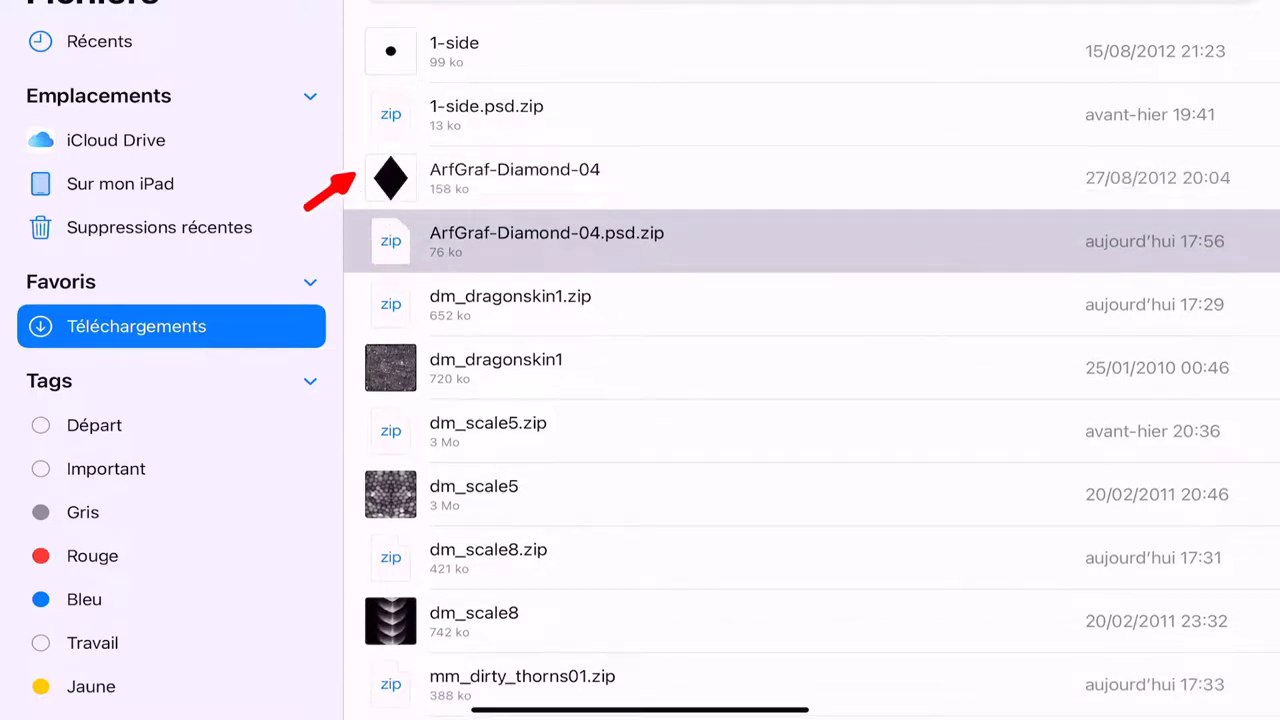
right_click(500, 177)
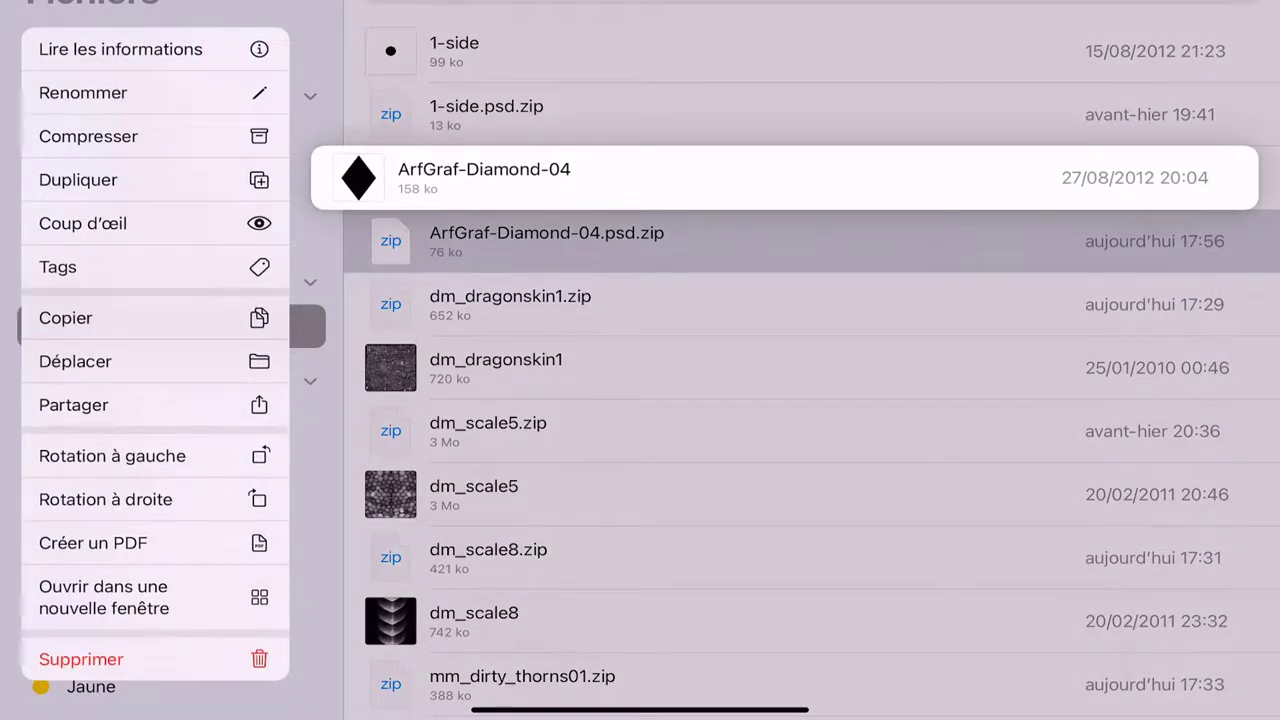
key("Escape")
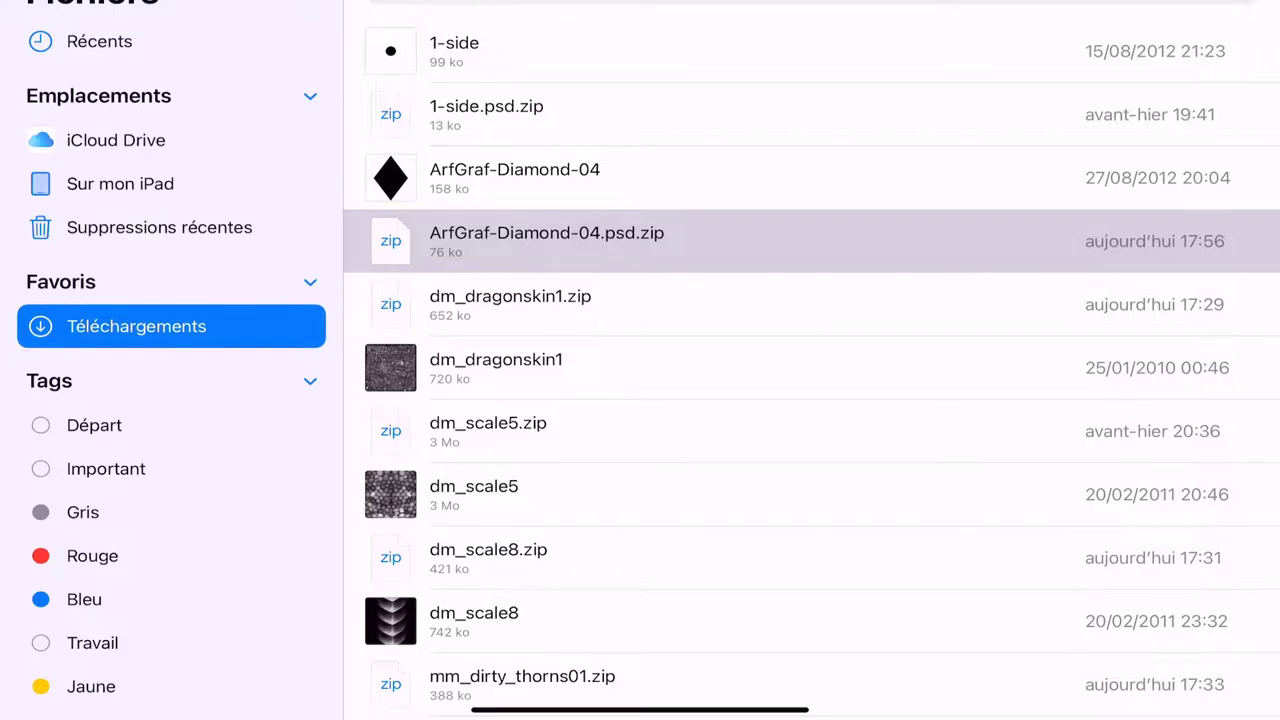
key("super+h")
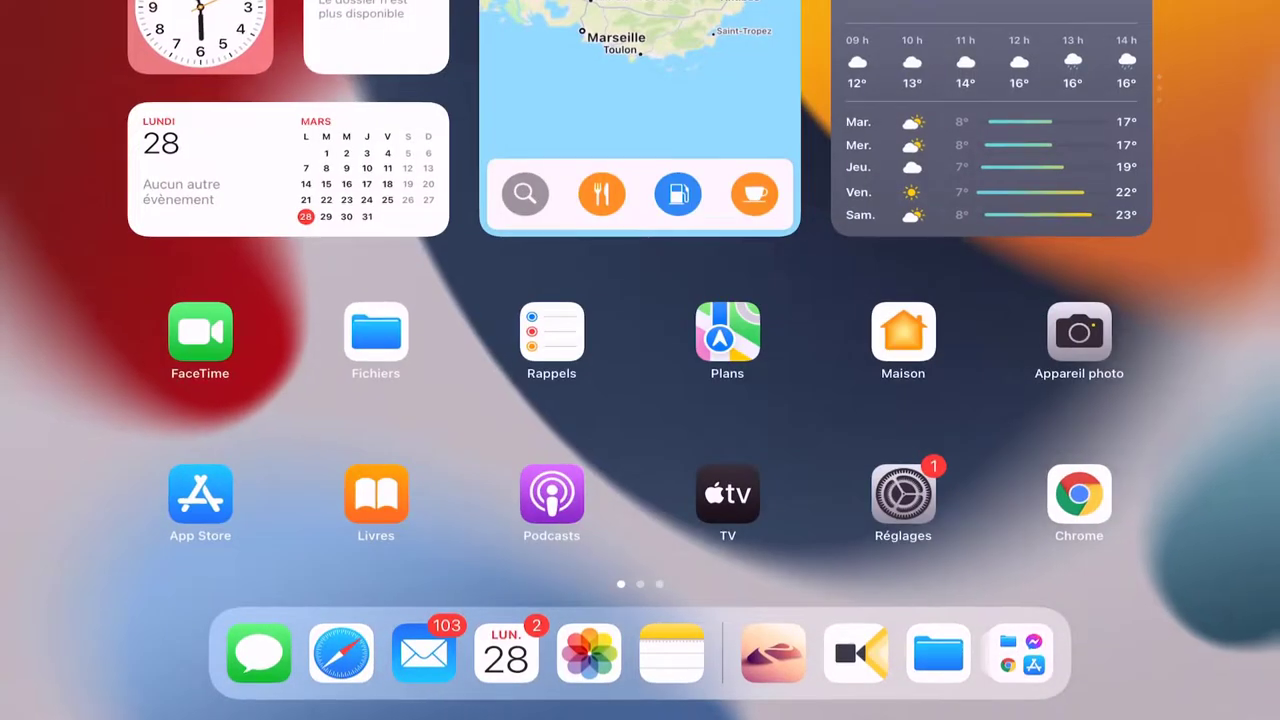
Step: Paste ArfGraf-Diamond-04 into Sur mon iPad > Nomad > alphas, bringing it to 10 items
key("super+Tab")
left_click(120, 184)
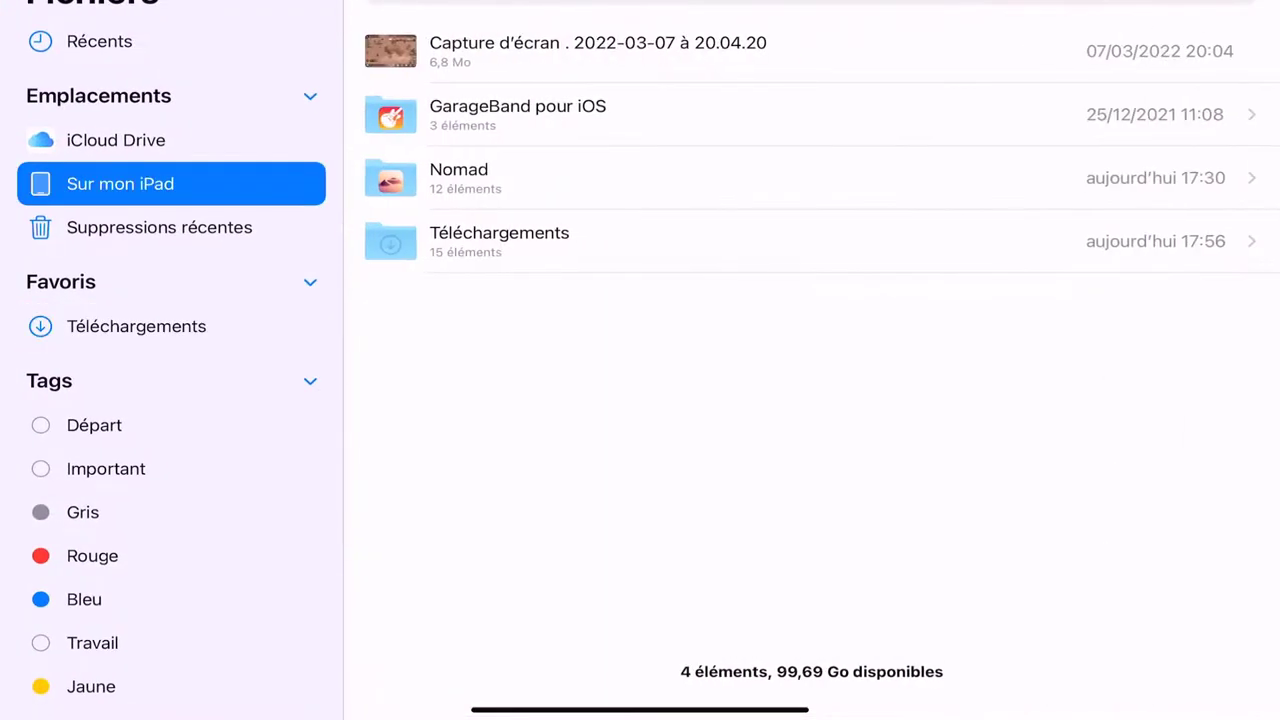
left_click(458, 178)
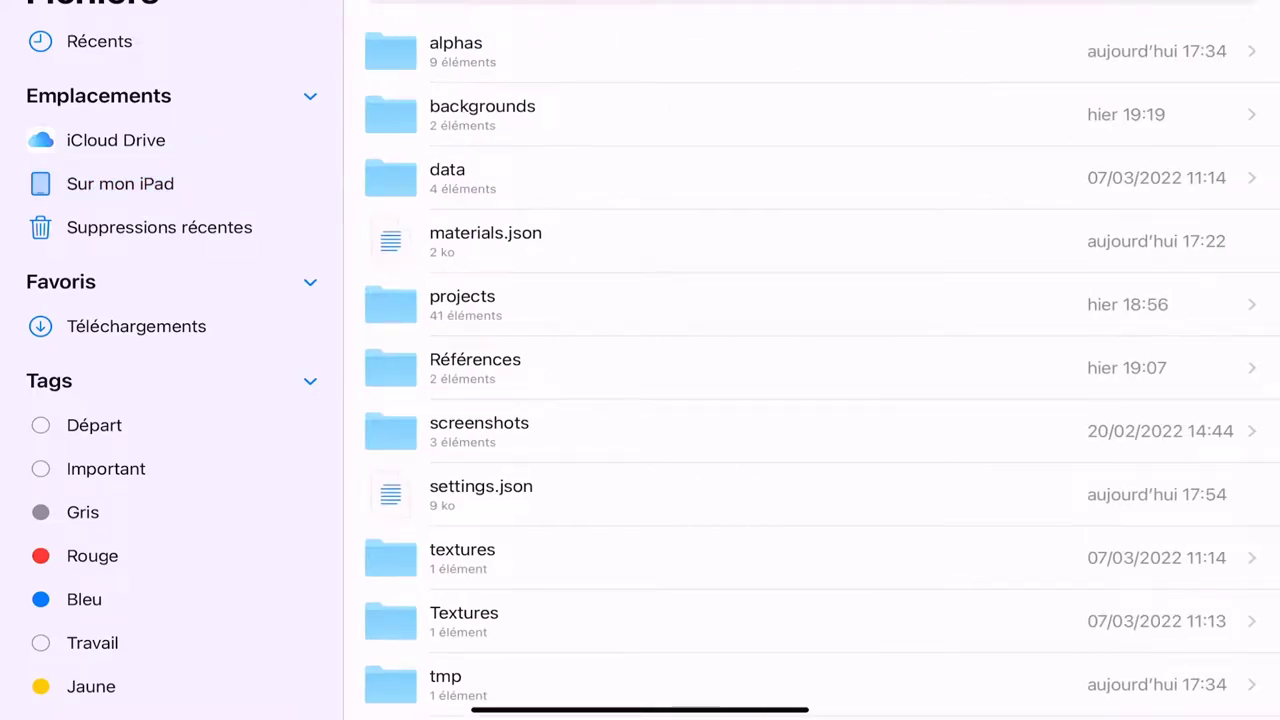
left_click(456, 50)
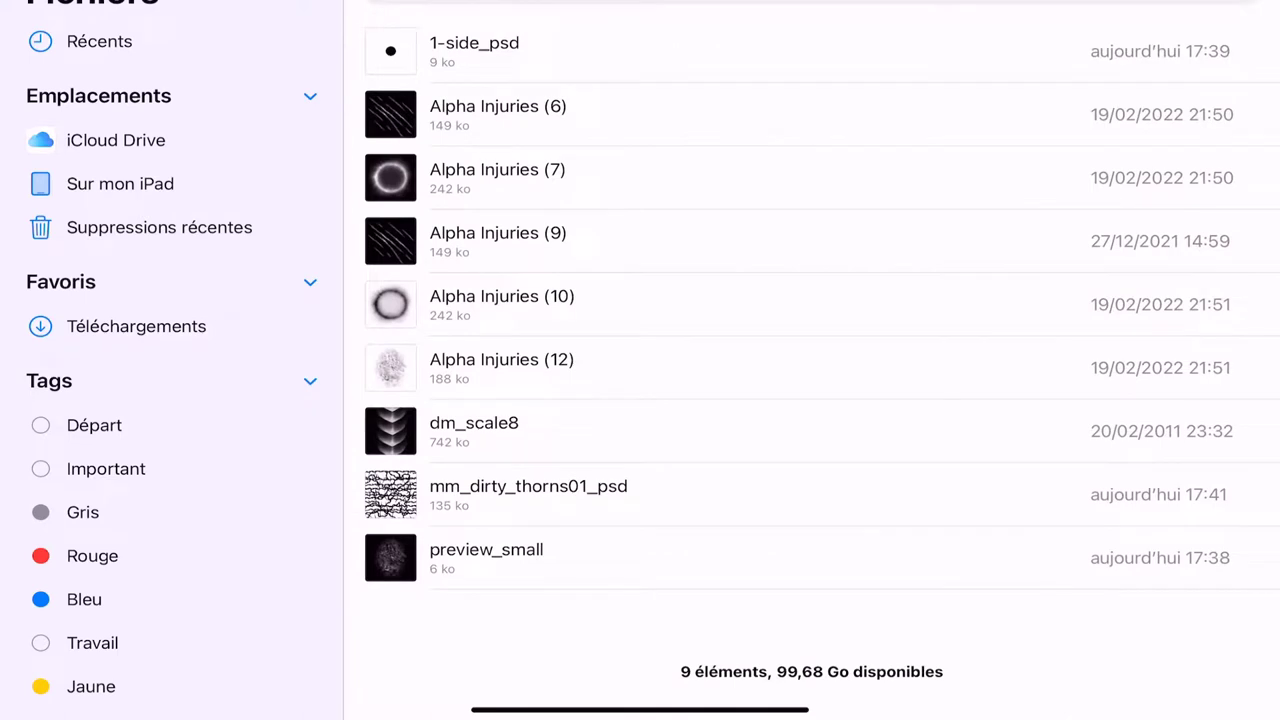
right_click(506, 625)
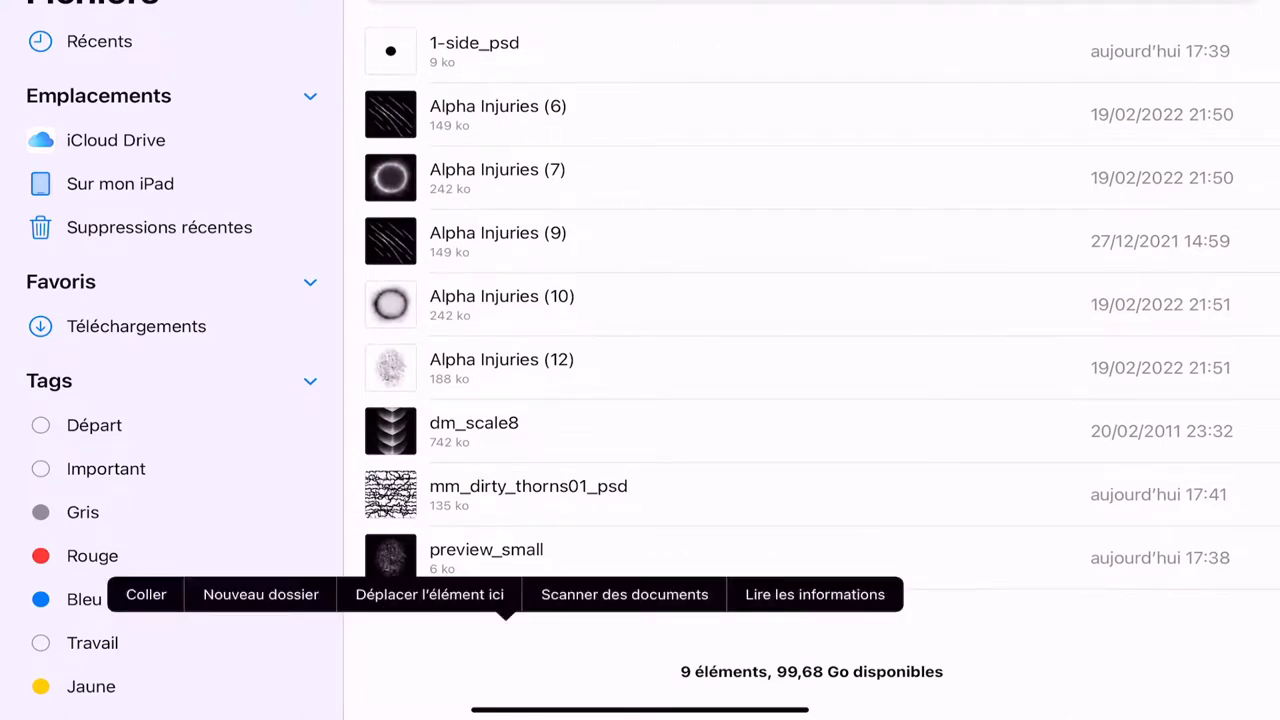
left_click(146, 594)
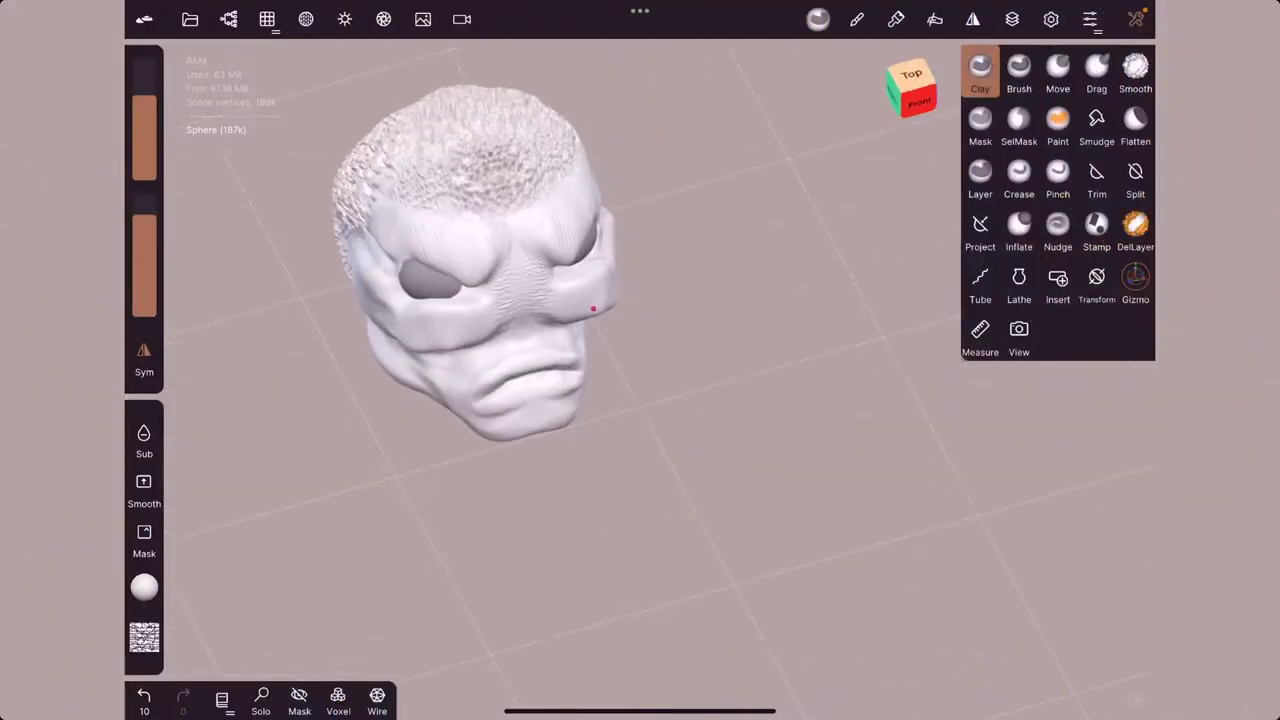
Step: Import ArfGraf-Diamond-04 from Files as a new alpha in Nomad Sculpt
left_click_drag(593, 309, 709, 271)
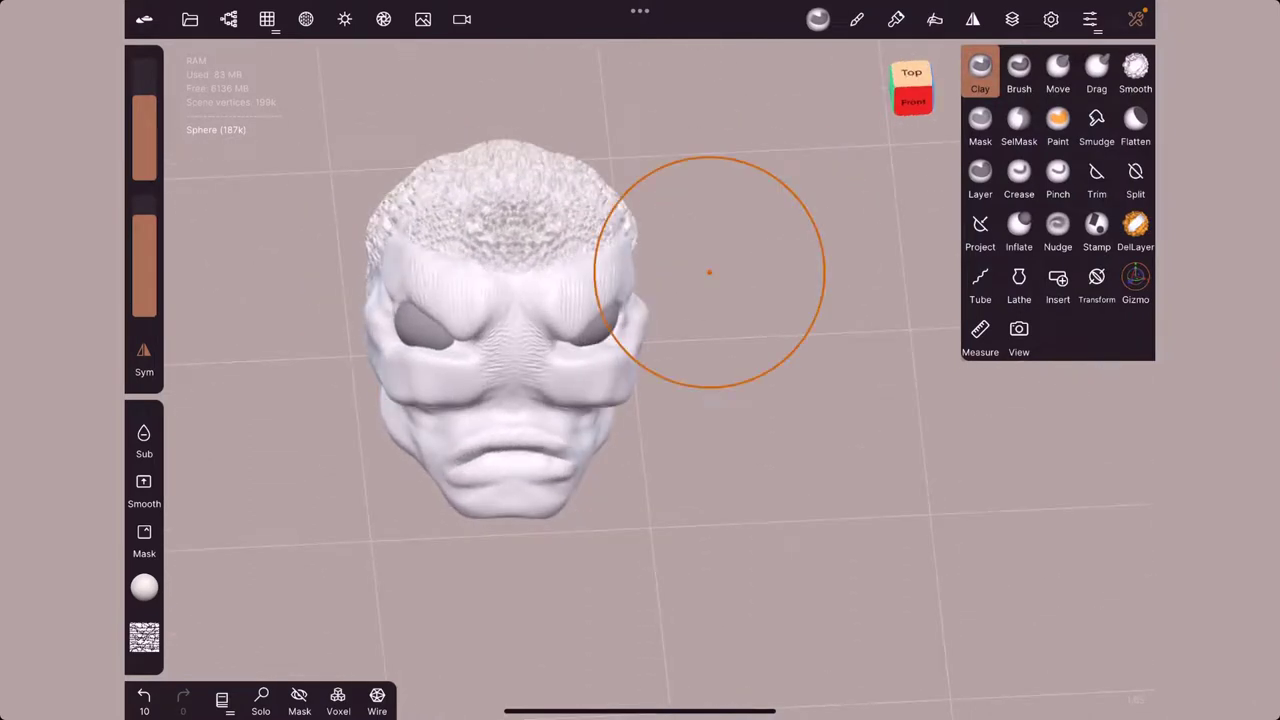
left_click(144, 637)
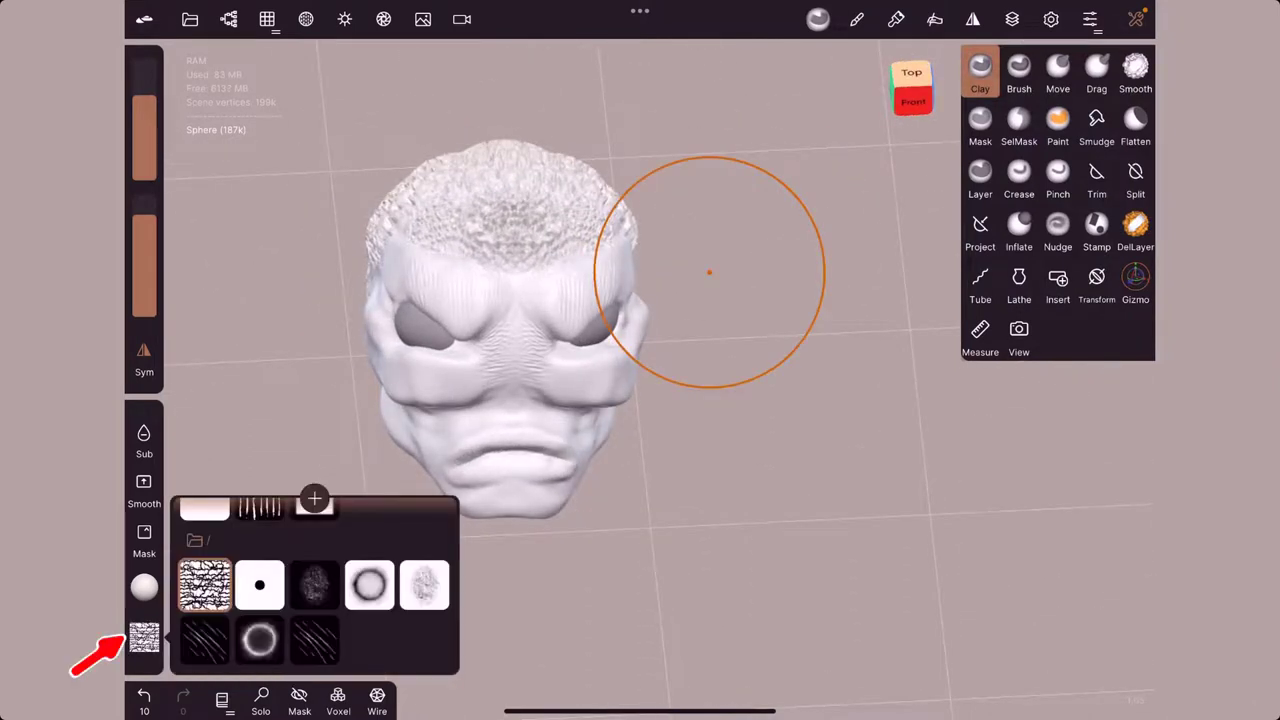
left_click(314, 498)
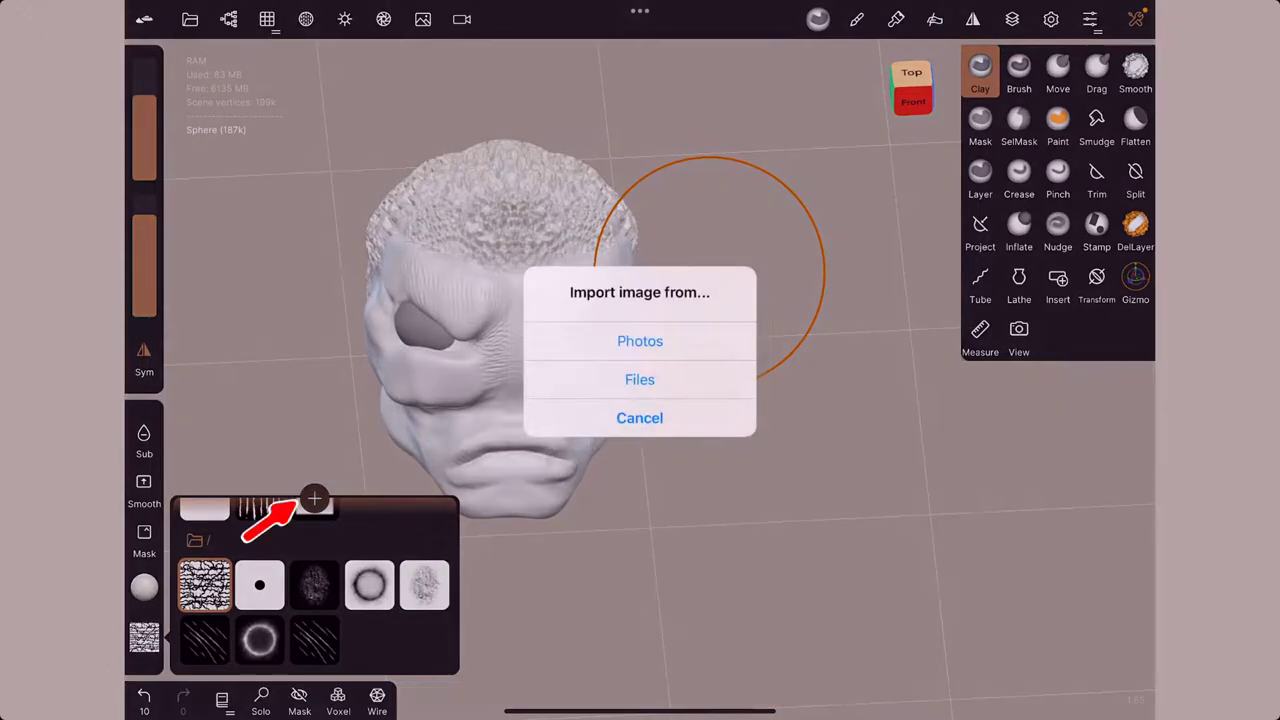
left_click(639, 379)
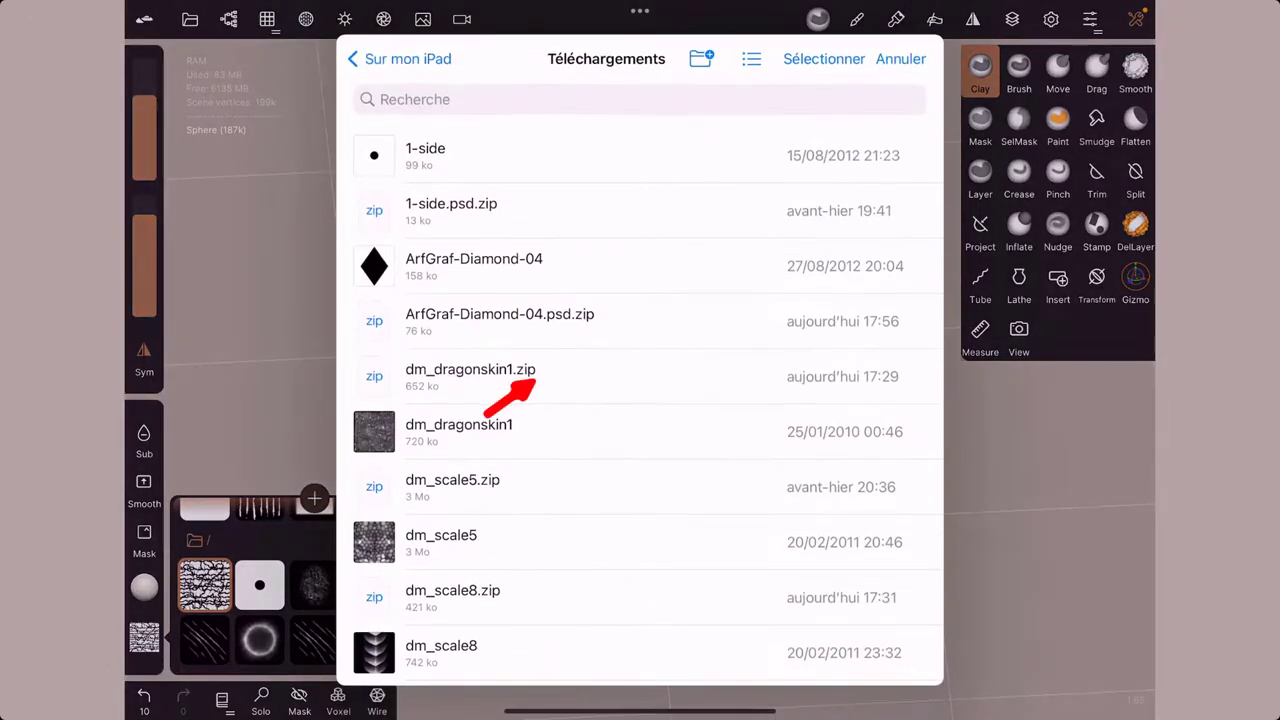
left_click(474, 265)
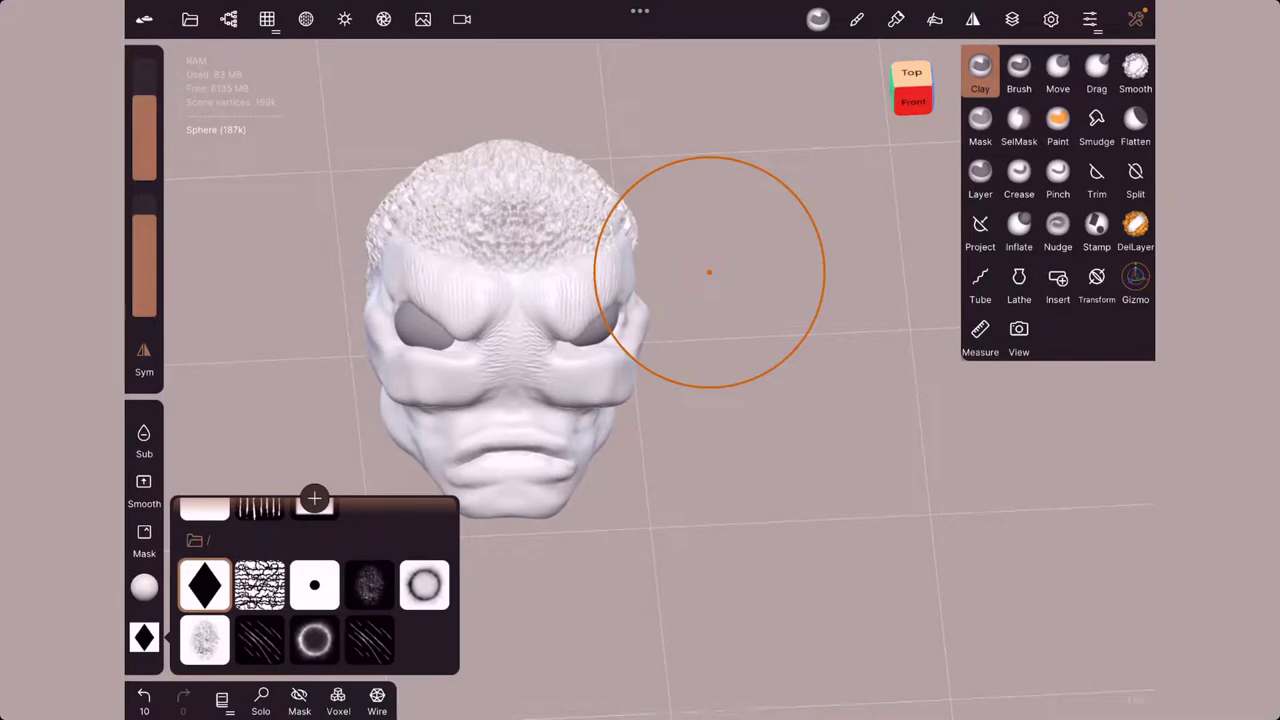
Step: Set the diamond alpha on the Clay brush, test it on the forehead, and undo the stroke
left_click(144, 637)
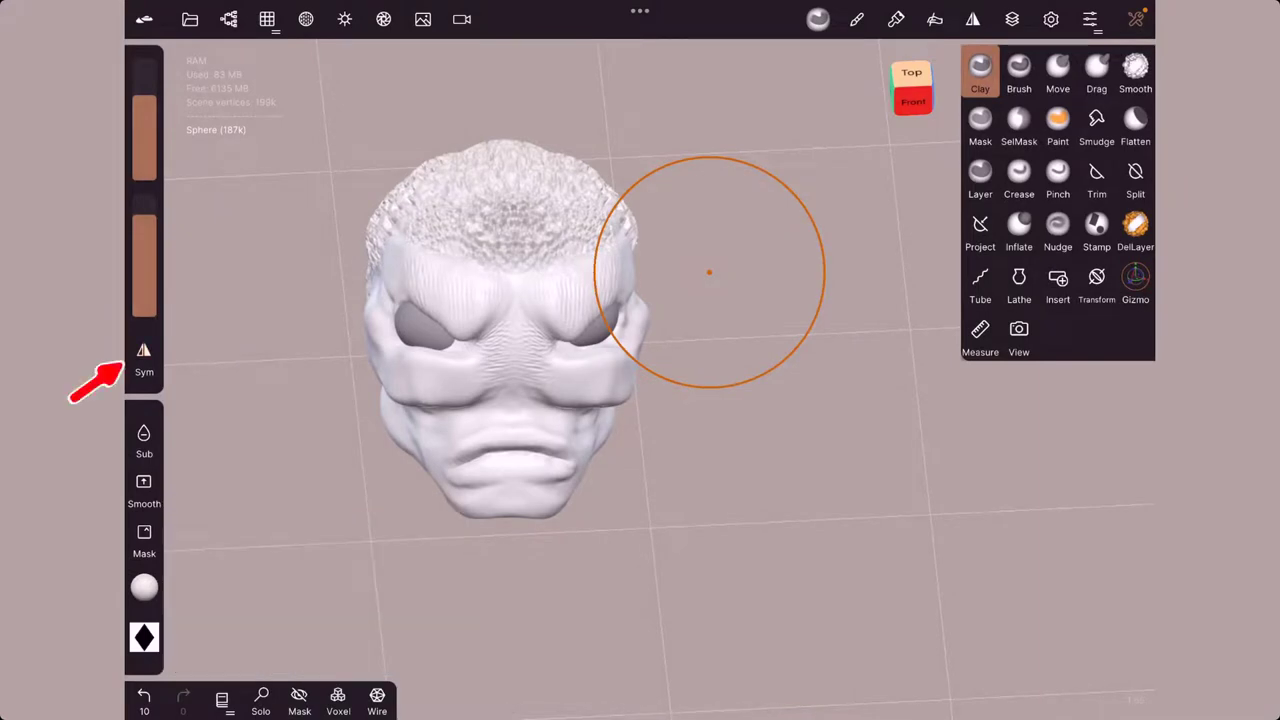
left_click(144, 637)
left_click(204, 585)
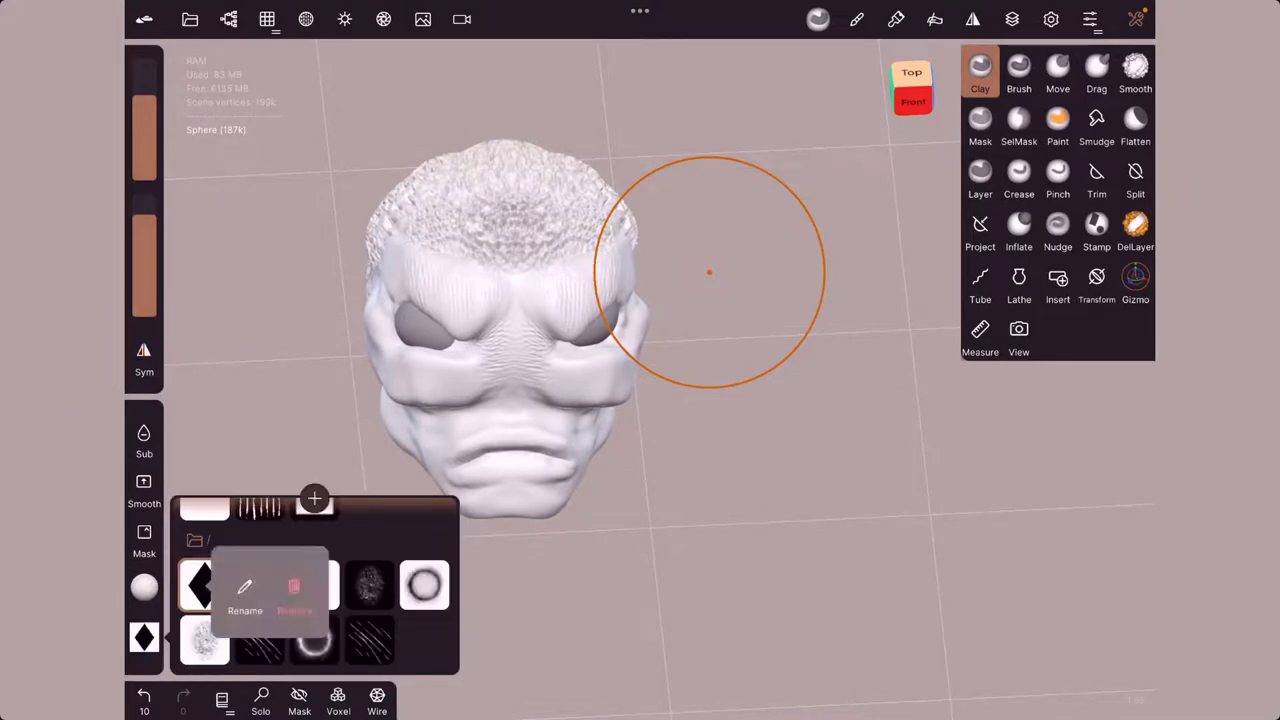
left_click_drag(470, 280, 508, 277)
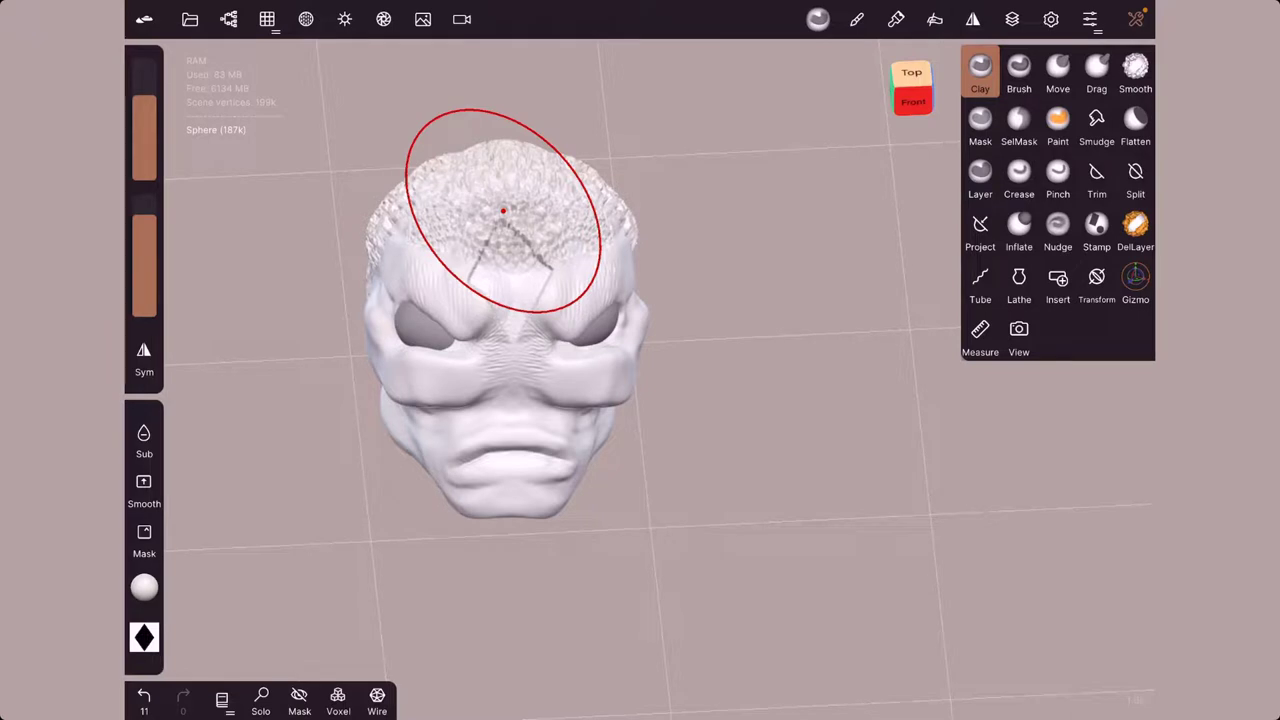
key("ctrl+z")
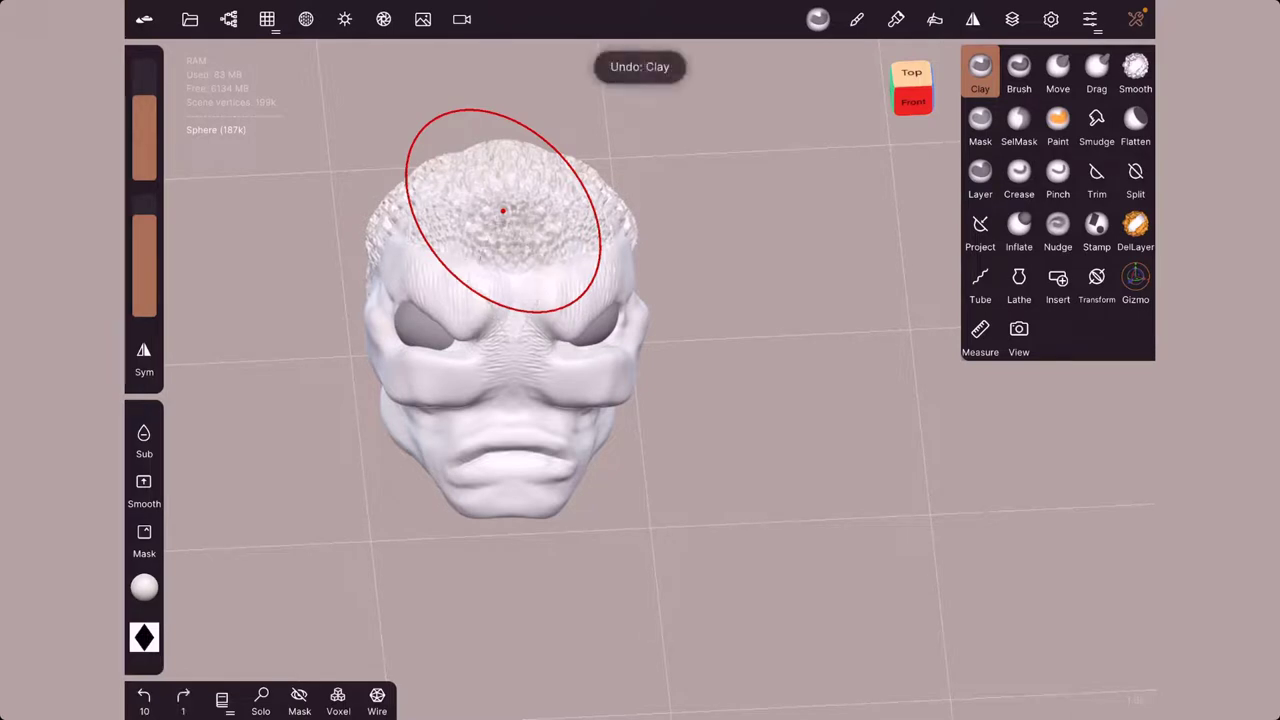
Step: Turn on the diamond alpha's Invert value and stamp a diamond into the middle of the forehead
left_click(818, 19)
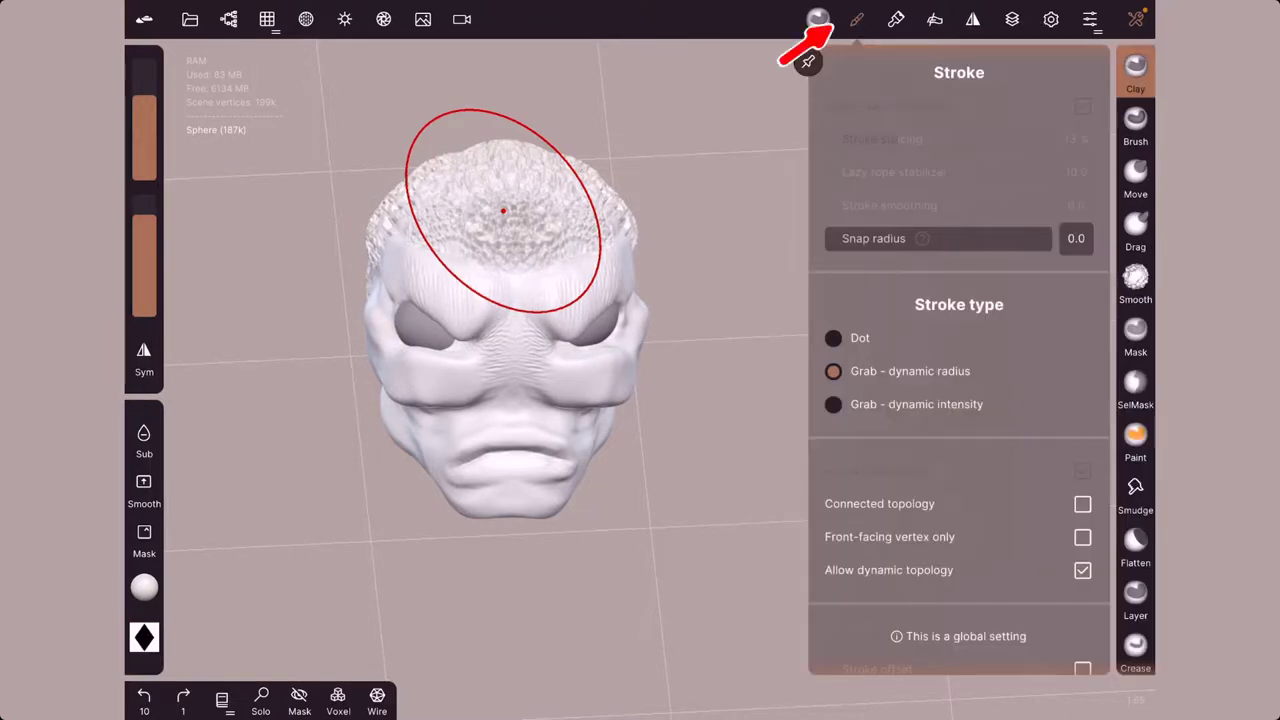
scroll(958, 380, "up", 10)
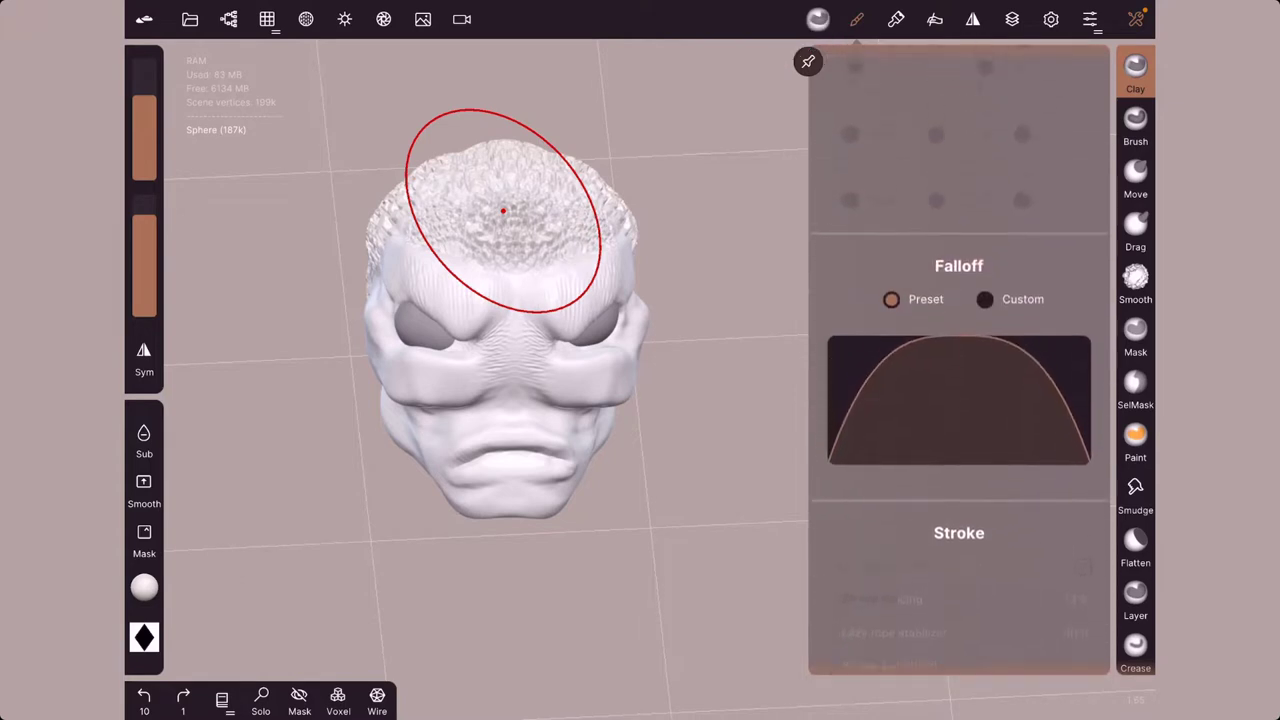
scroll(958, 380, "up", 3)
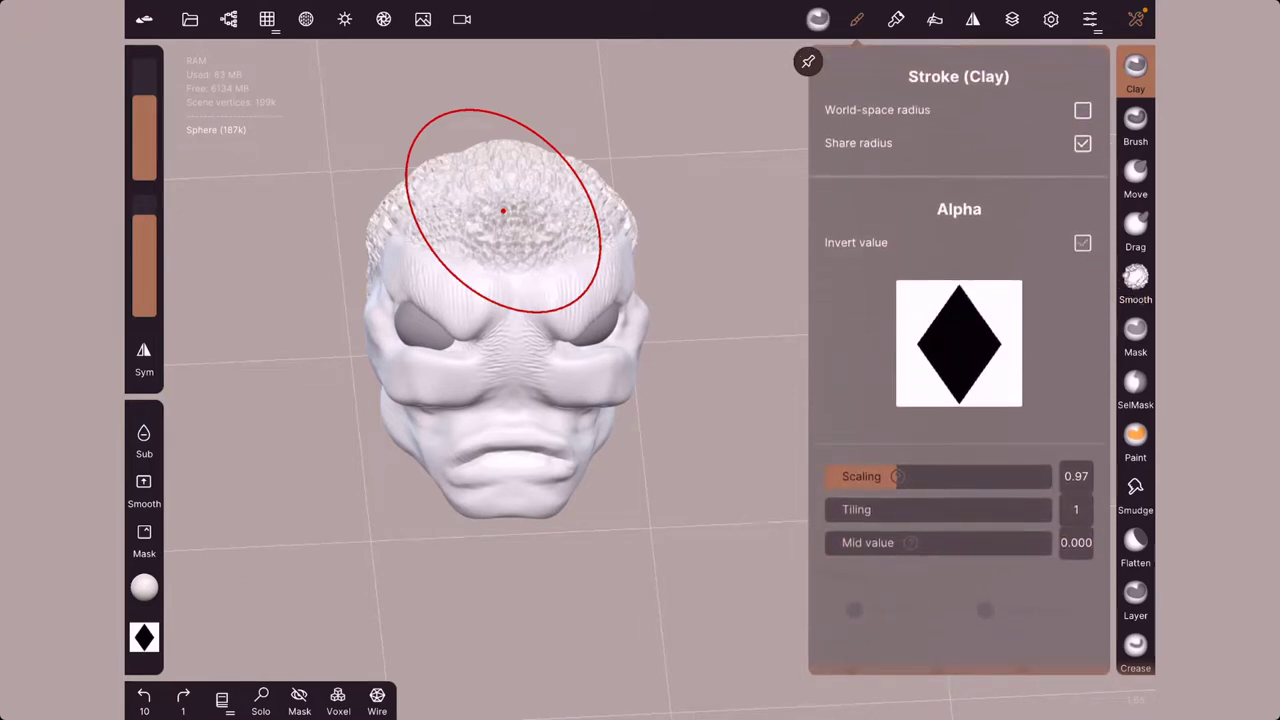
left_click(1082, 243)
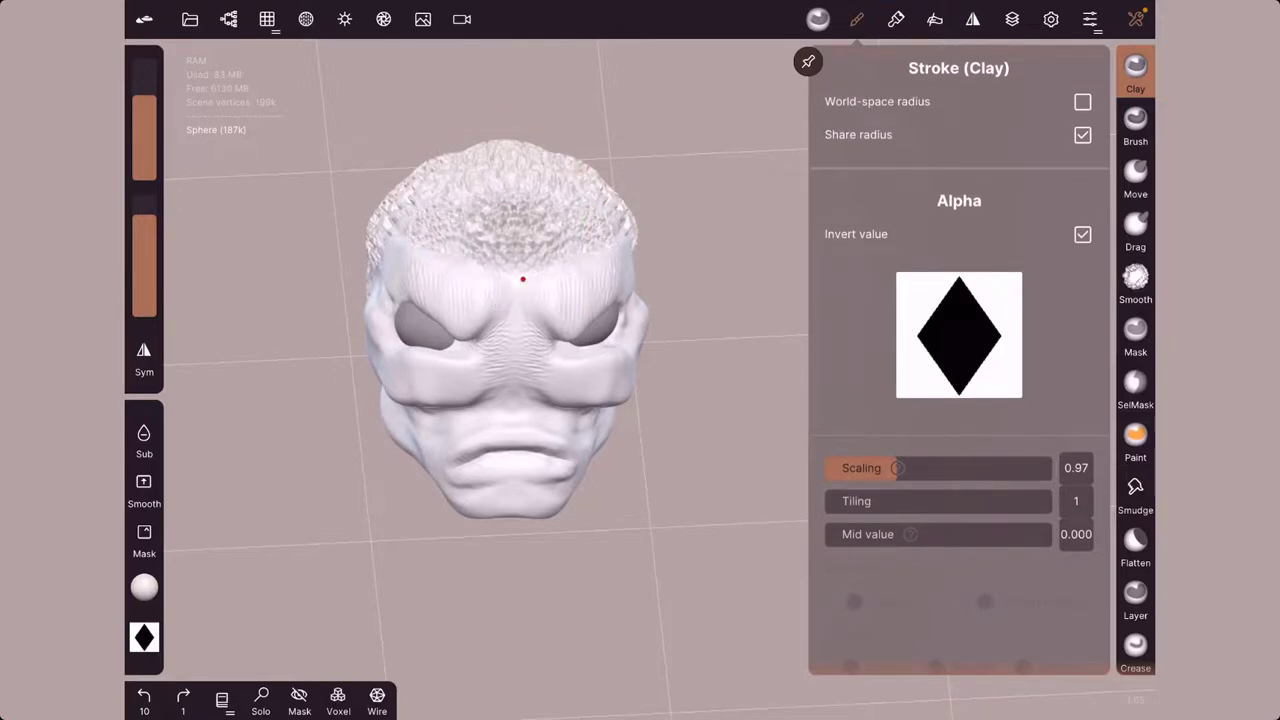
left_click(818, 19)
left_click_drag(522, 279, 525, 345)
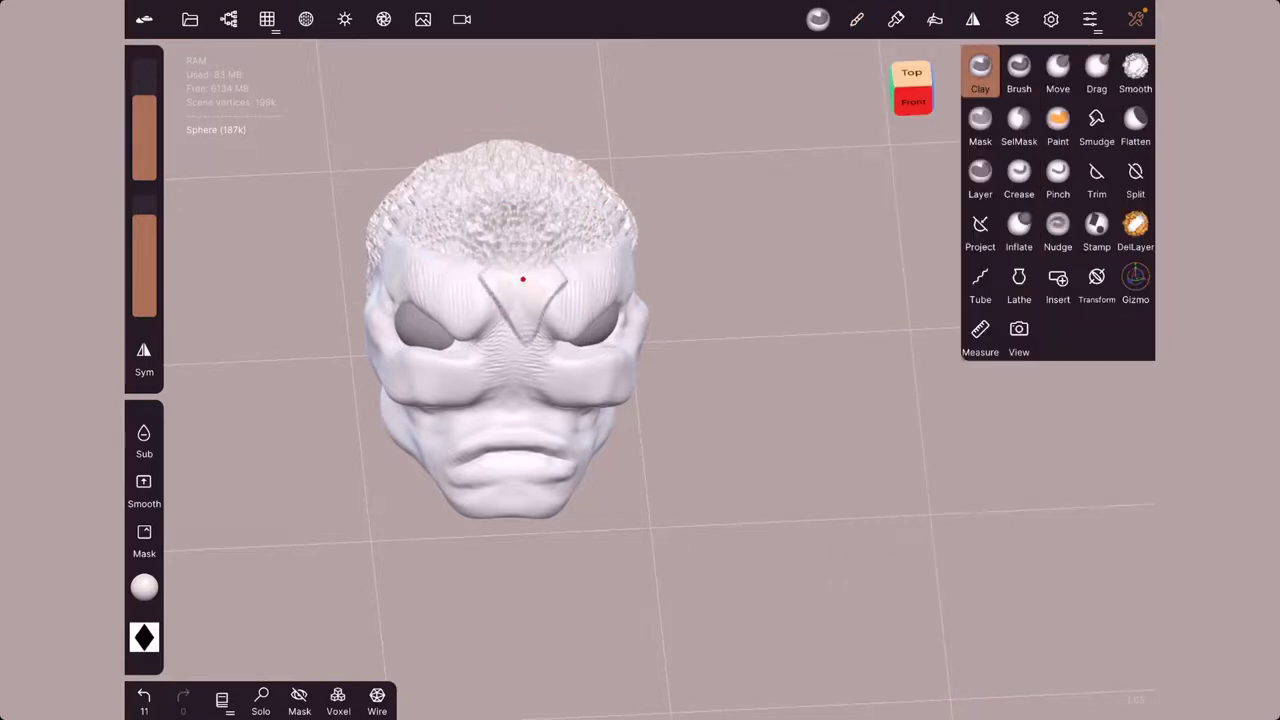
mouse_move(522, 279)
left_mouse_down()
mouse_move(591, 396)
mouse_move(589, 372)
mouse_move(657, 366)
mouse_move(823, 191)
mouse_move(627, 337)
mouse_move(780, 325)
left_mouse_up()
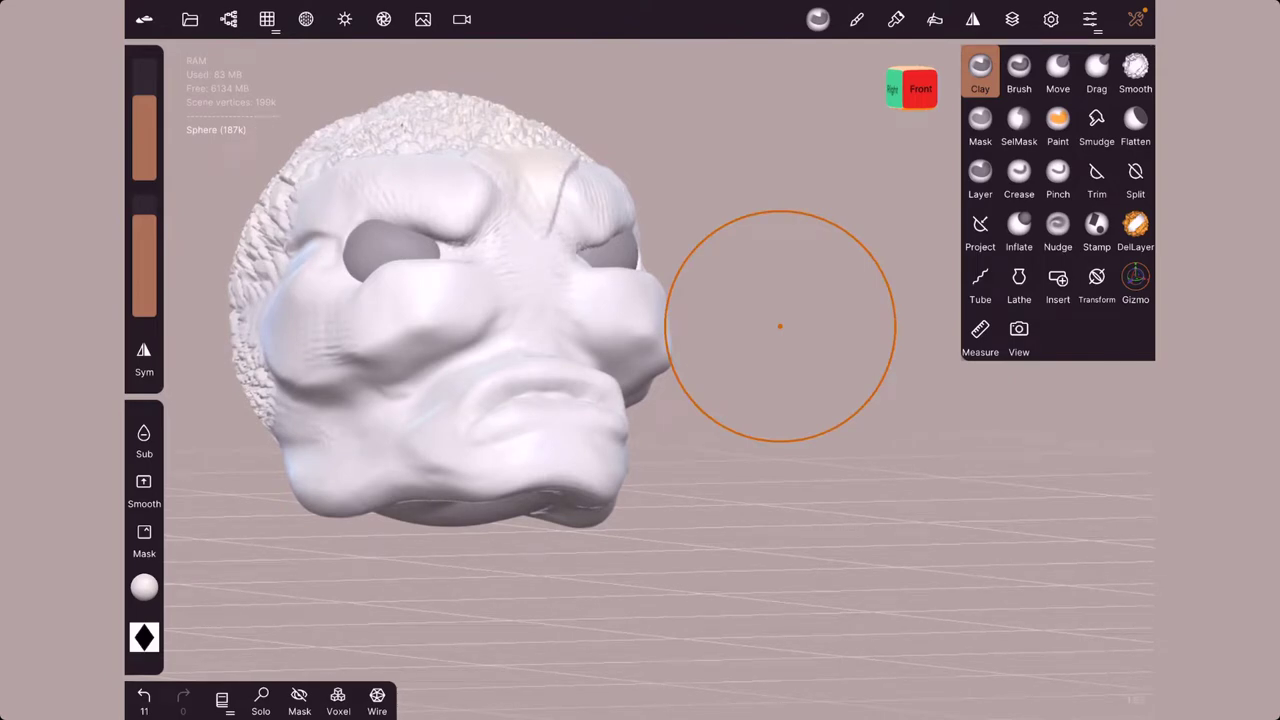
Step: Switch to the fuzzy skin-texture alpha and stamp rough texture onto the front of the muzzle
left_click(144, 637)
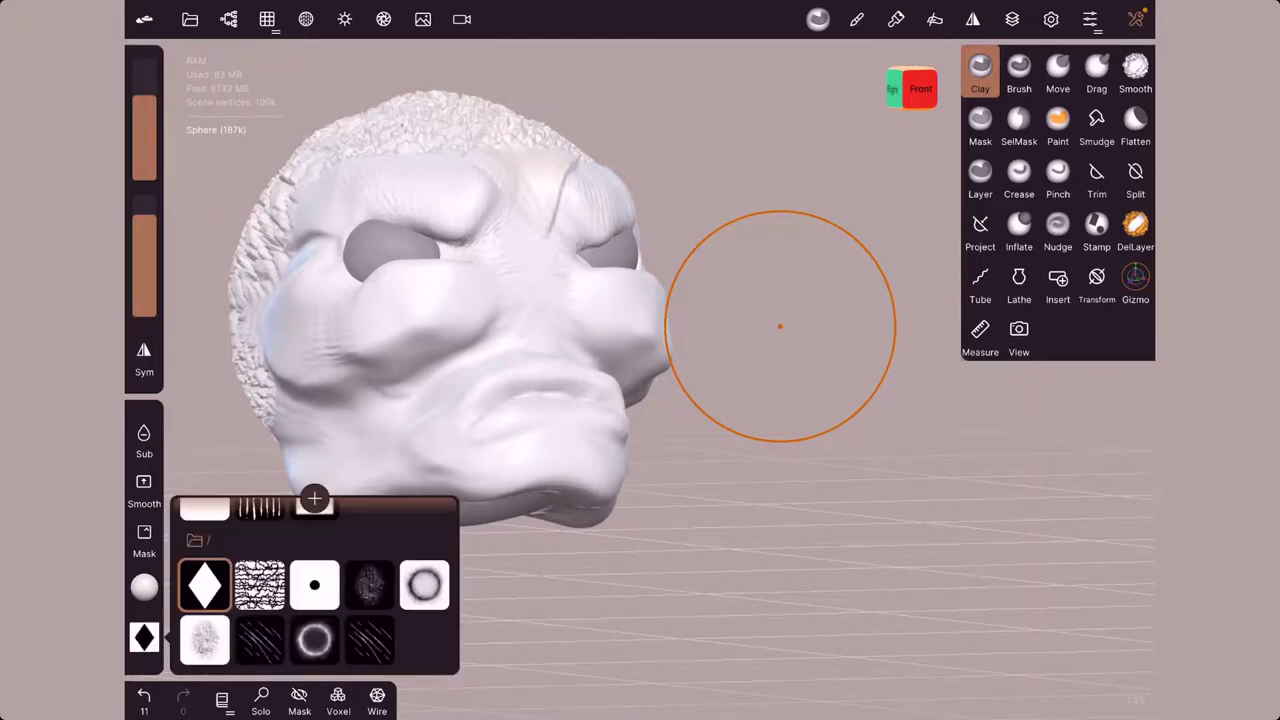
left_click(204, 639)
left_click(423, 420)
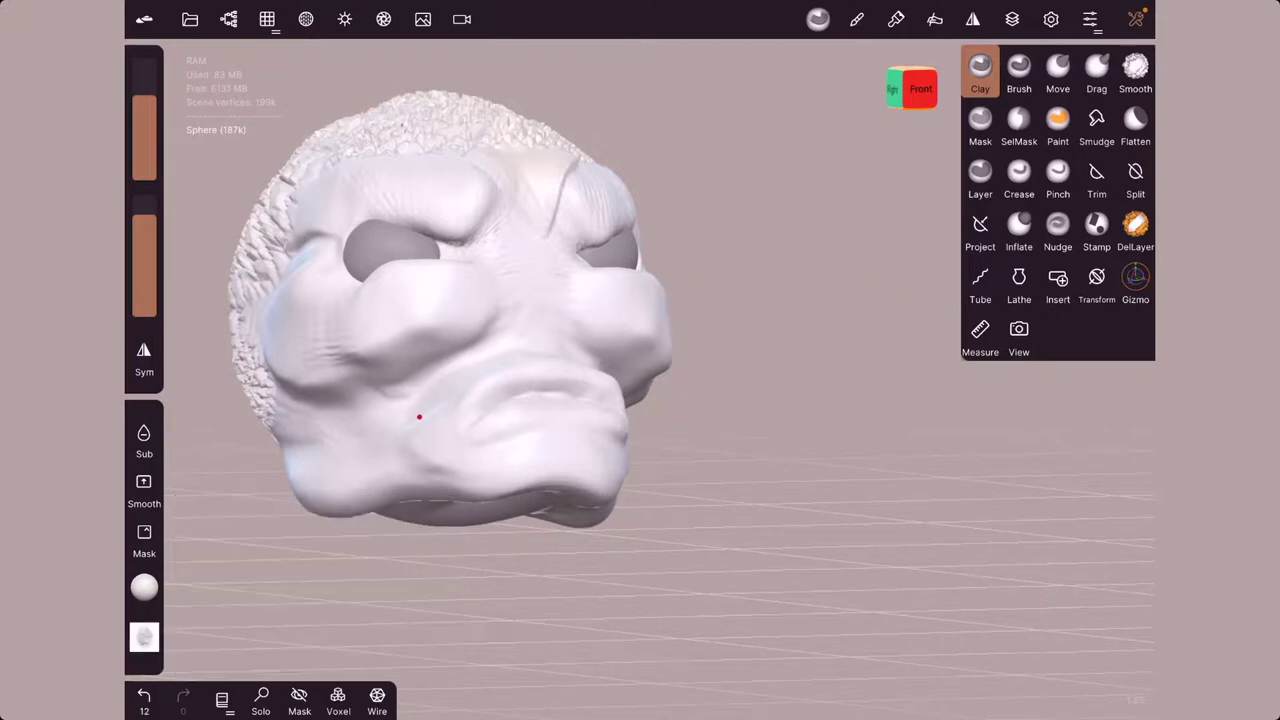
left_click_drag(410, 425, 449, 374)
left_click_drag(429, 451, 453, 424)
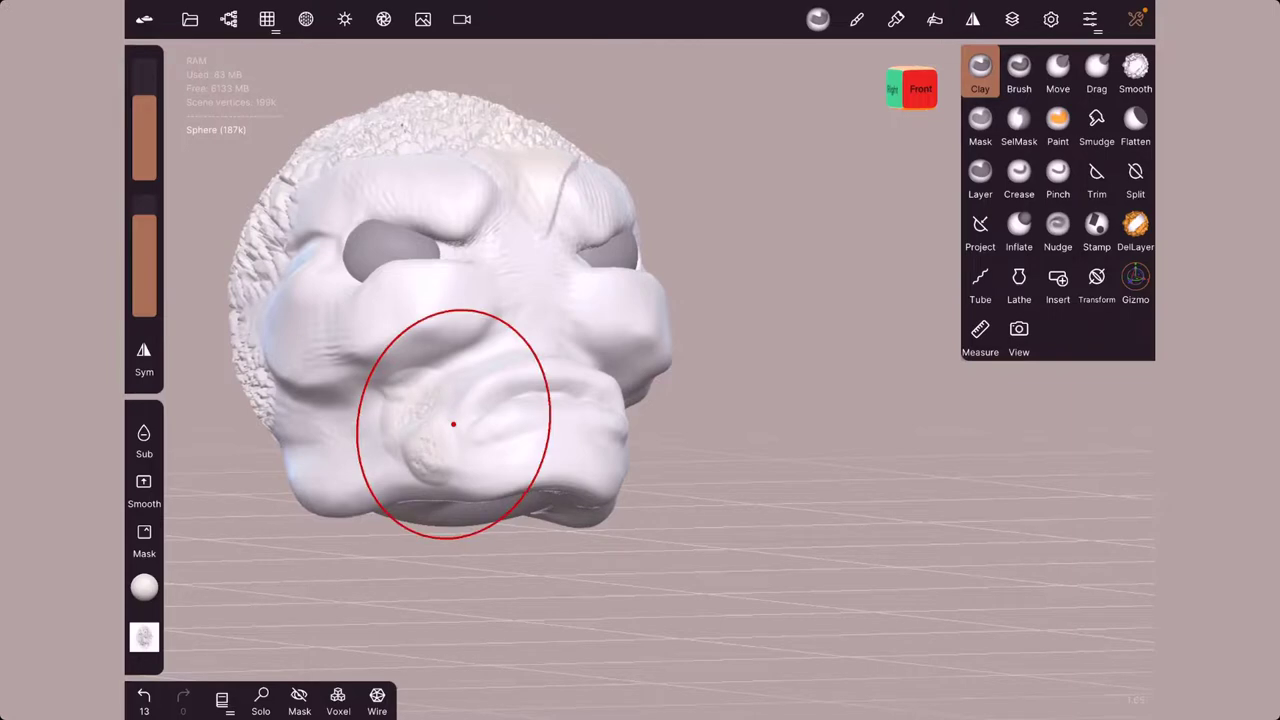
Step: Add more skin texture around the mouth and along the underside of the muzzle
left_click(857, 19)
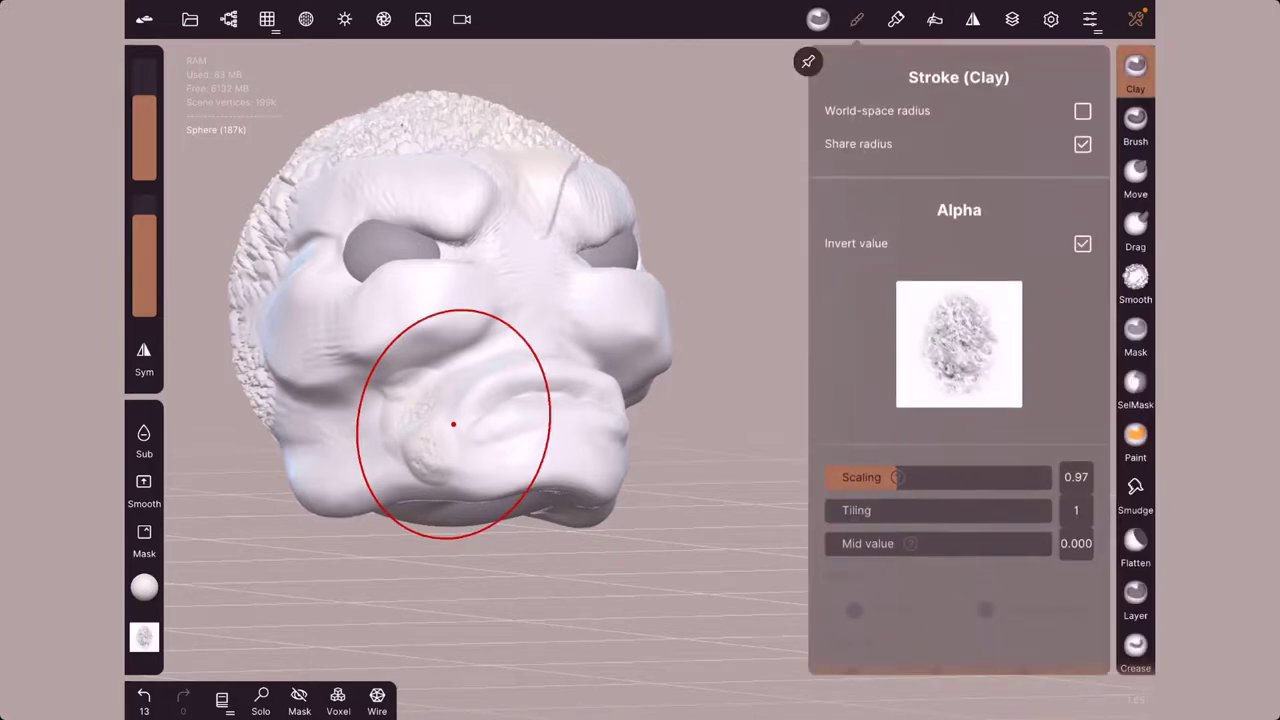
left_click(818, 19)
mouse_move(546, 477)
left_mouse_down()
mouse_move(490, 468)
mouse_move(512, 475)
left_mouse_up()
mouse_move(637, 317)
left_mouse_down()
mouse_move(497, 463)
mouse_move(549, 435)
mouse_move(554, 469)
mouse_move(651, 455)
mouse_move(621, 469)
mouse_move(686, 463)
mouse_move(654, 466)
mouse_move(766, 496)
left_mouse_up()
left_click_drag(880, 560, 880, 380)
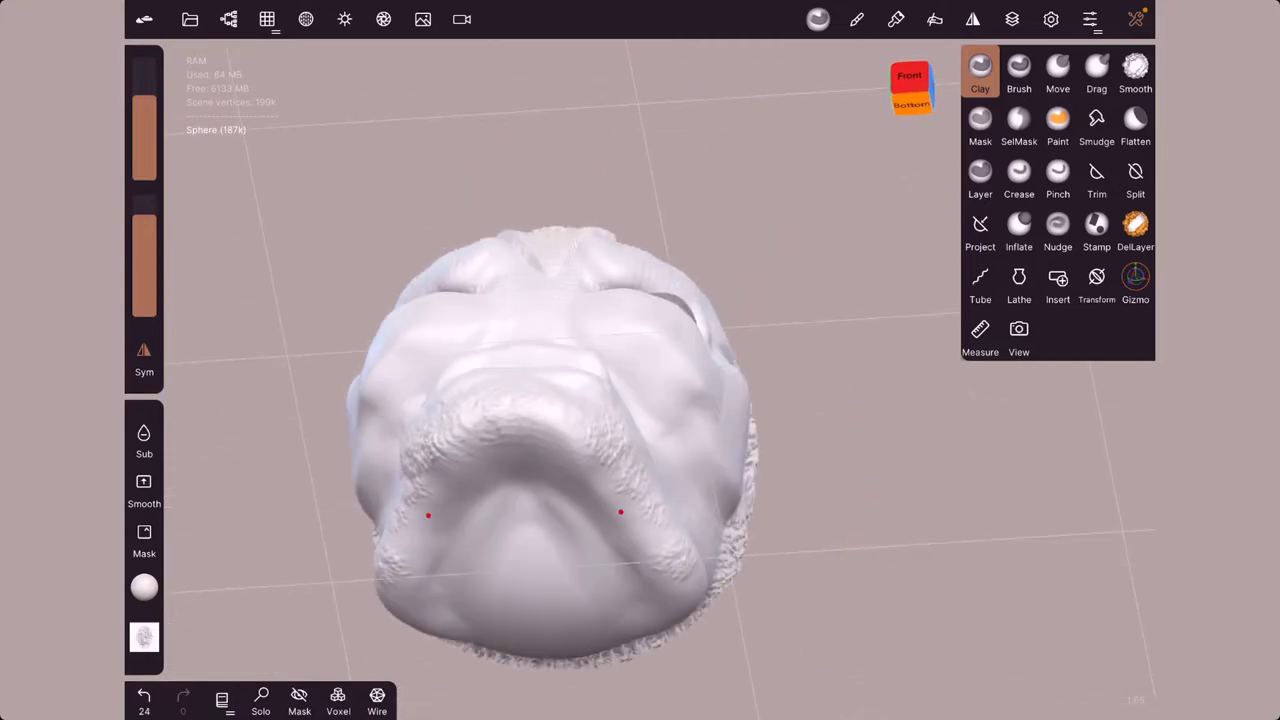
mouse_move(610, 520)
left_mouse_down()
mouse_move(643, 491)
mouse_move(618, 442)
mouse_move(634, 457)
mouse_move(574, 429)
mouse_move(527, 431)
left_mouse_up()
right_click_drag(527, 431, 640, 317)
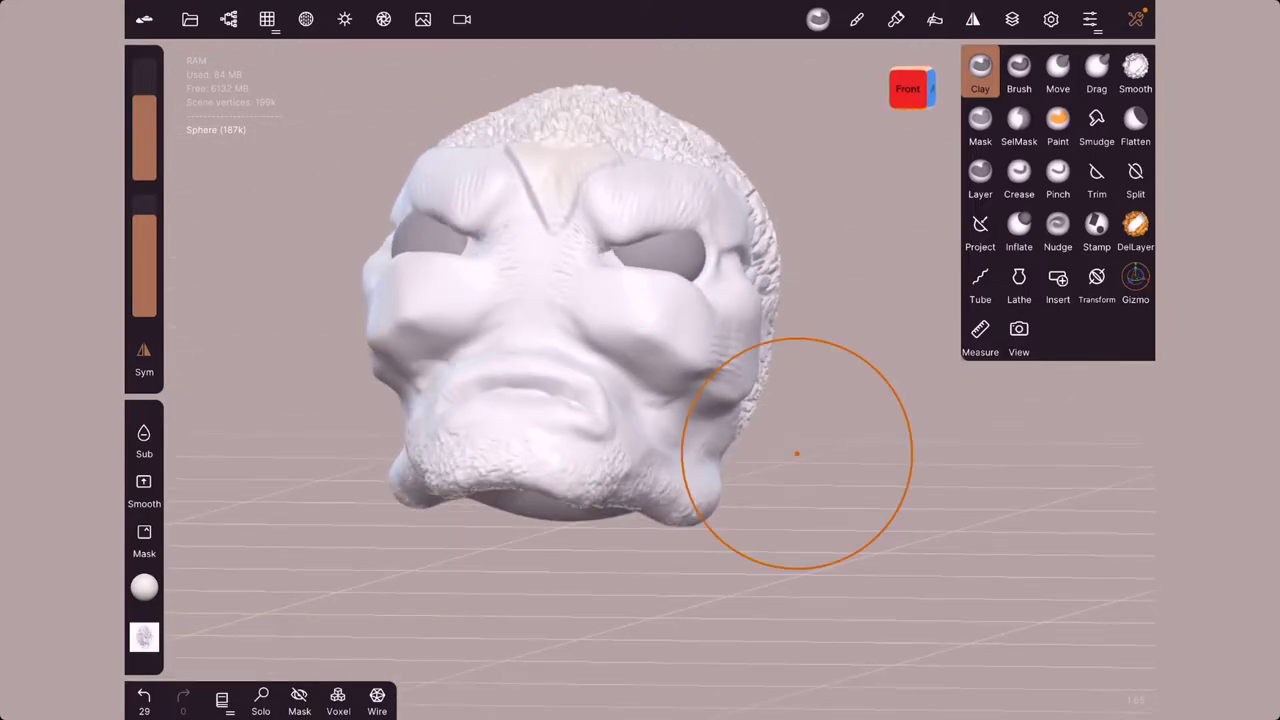
left_click_drag(797, 453, 637, 317)
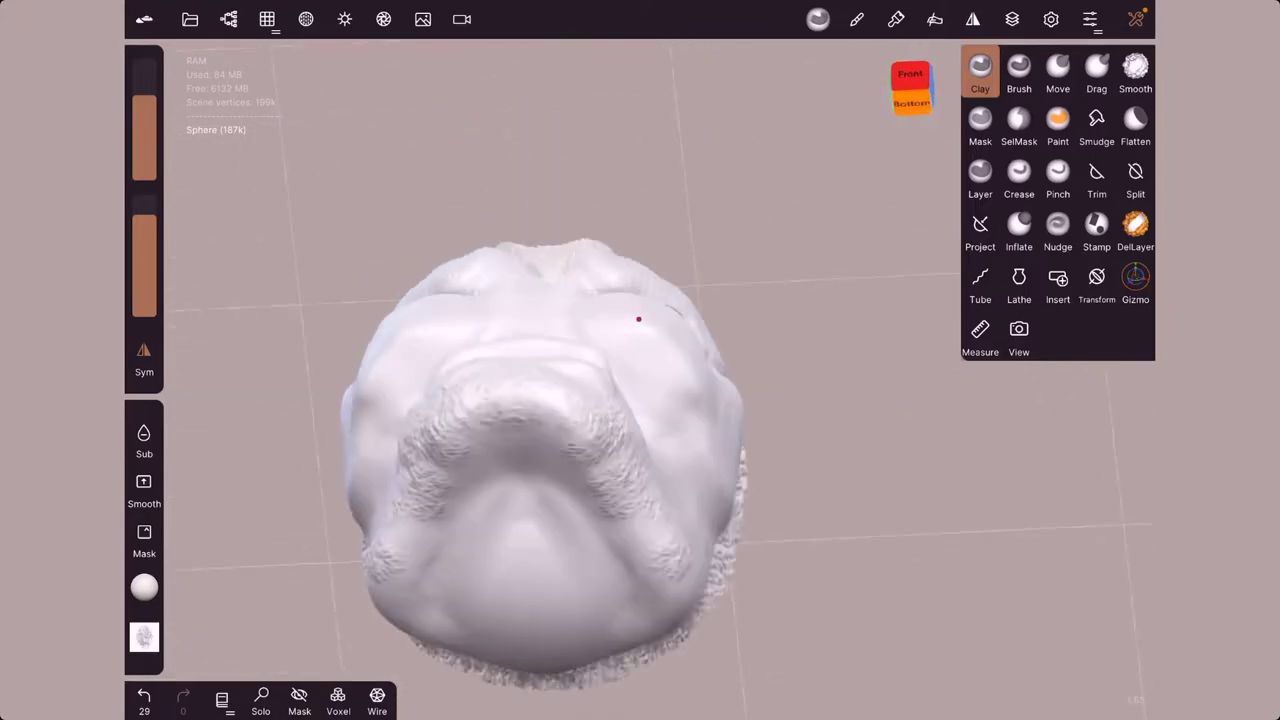
Step: Pick the ring alpha and press one centred ring under the chin, undoing the mirrored pair first
left_click(144, 637)
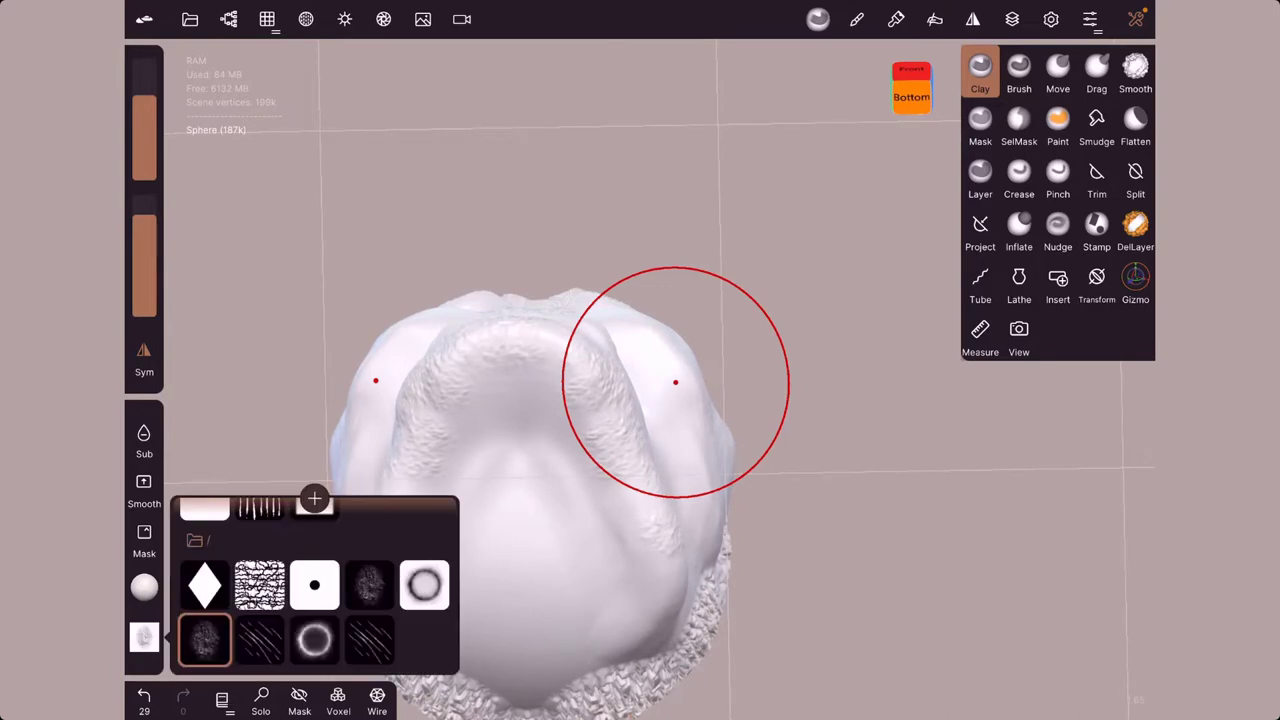
left_click(314, 640)
left_click_drag(537, 545, 575, 548)
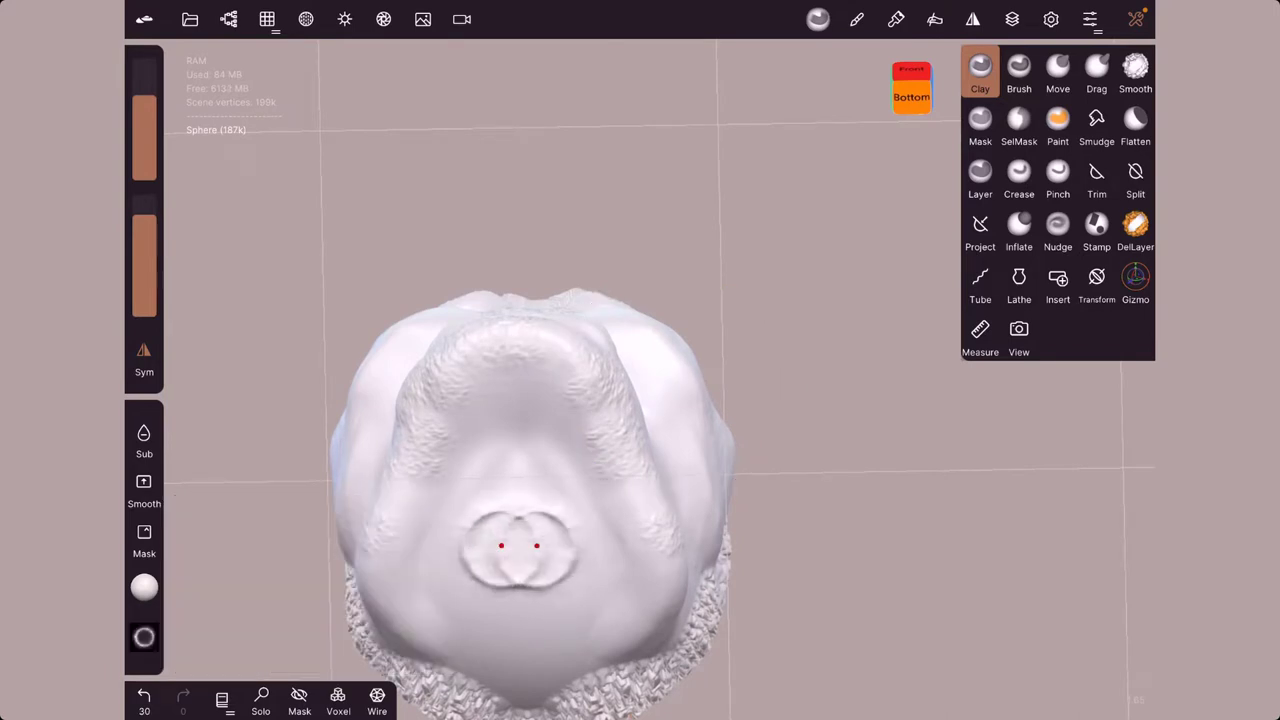
left_click_drag(559, 505, 620, 560)
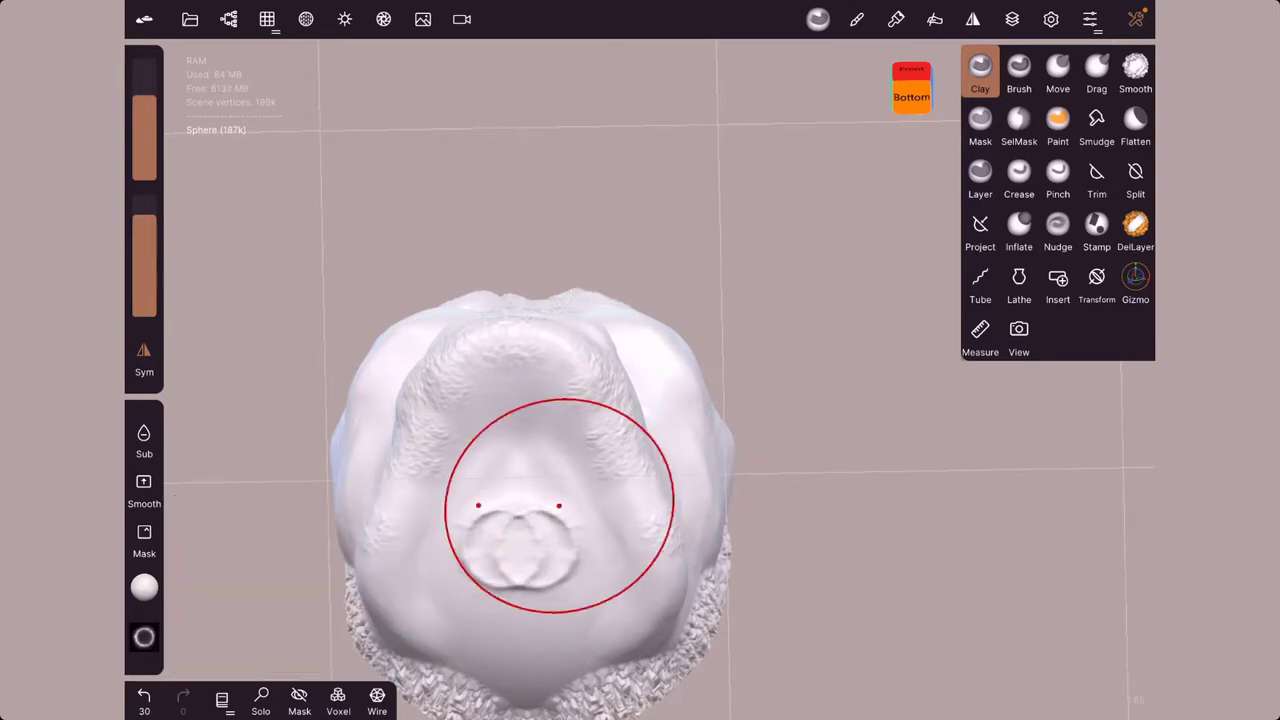
left_click(144, 695)
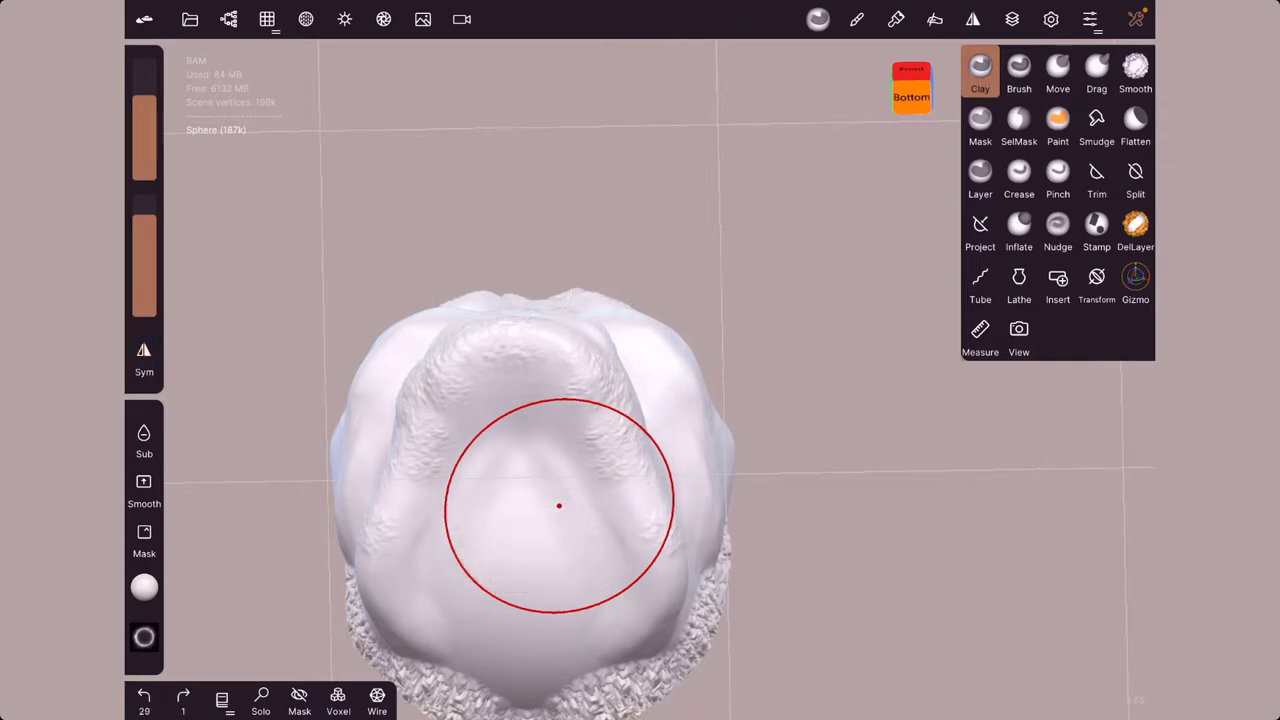
left_click_drag(514, 545, 560, 560)
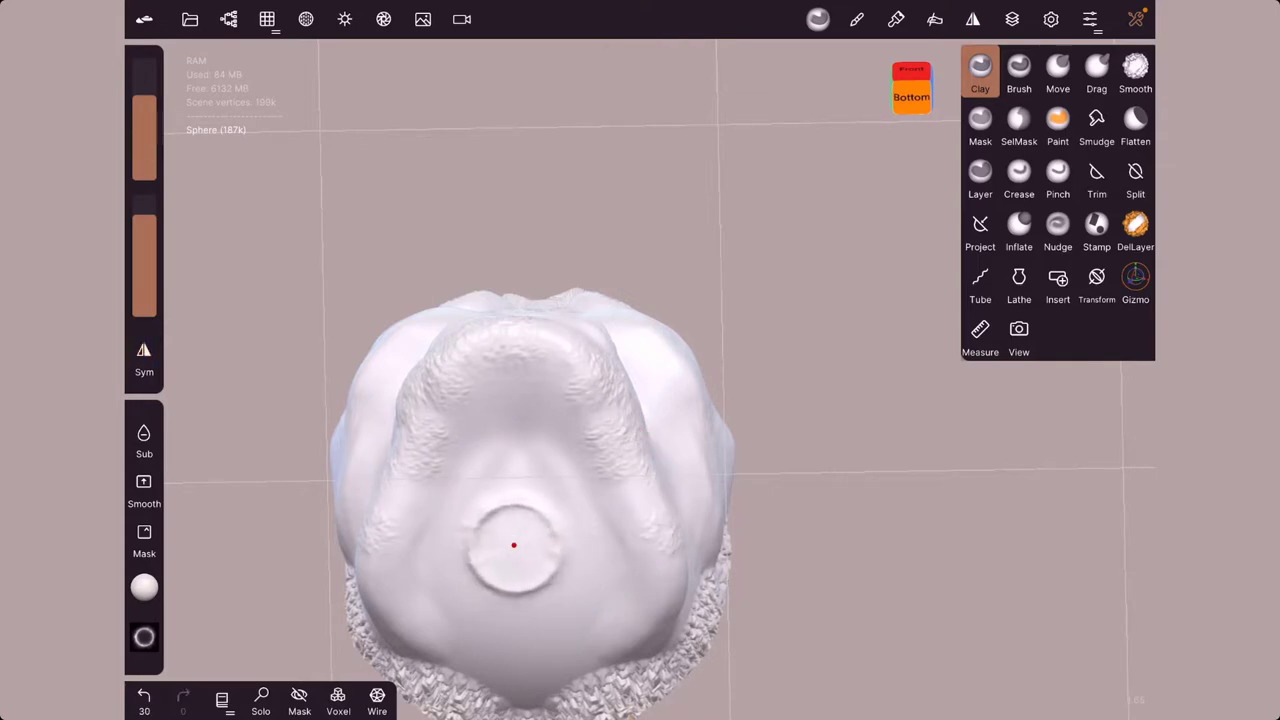
left_click_drag(638, 319, 760, 330)
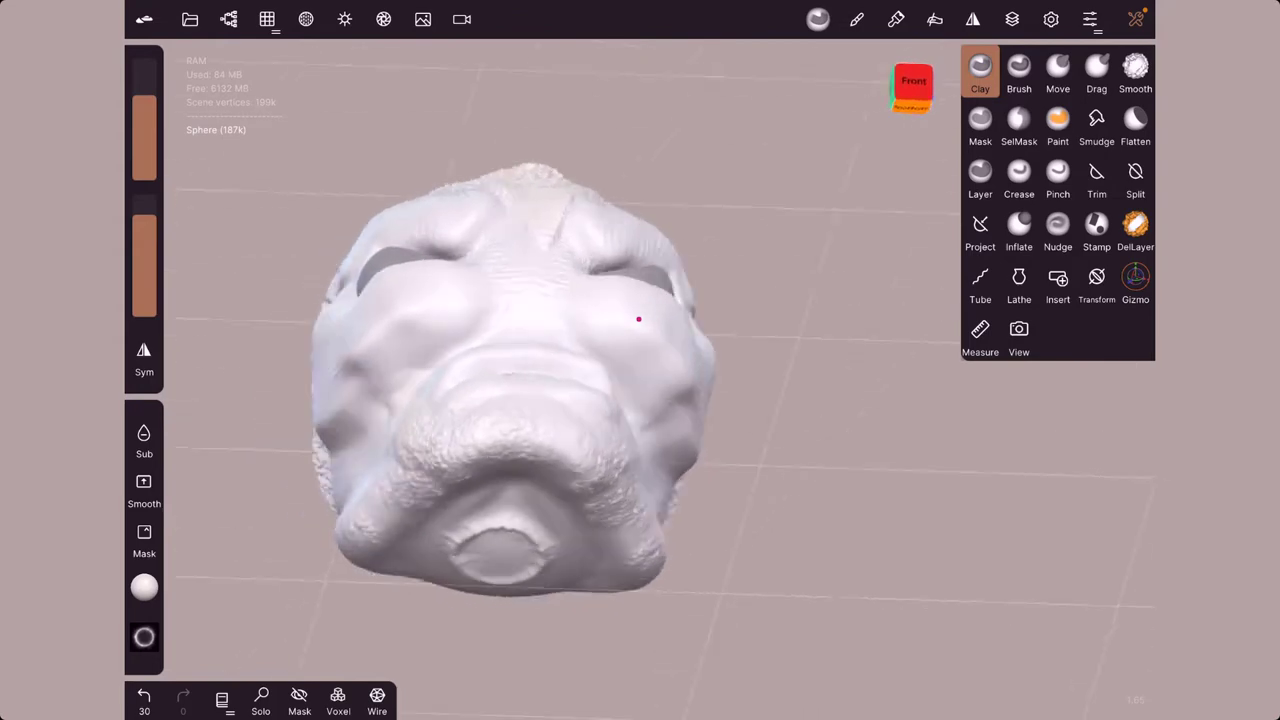
mouse_move(638, 319)
left_mouse_down()
mouse_move(594, 211)
mouse_move(826, 286)
mouse_move(666, 300)
mouse_move(671, 477)
mouse_move(674, 323)
mouse_move(716, 369)
left_mouse_up()
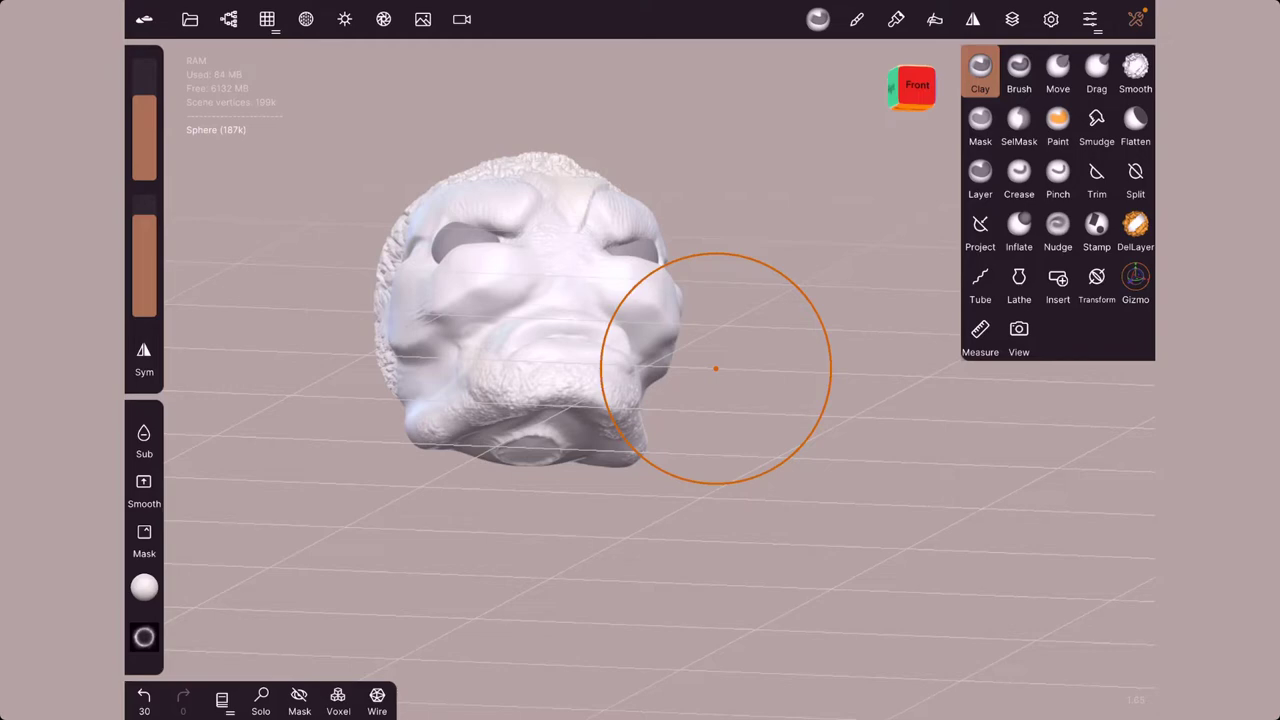
mouse_move(716, 369)
left_mouse_down()
mouse_move(629, 294)
mouse_move(811, 291)
left_mouse_up()
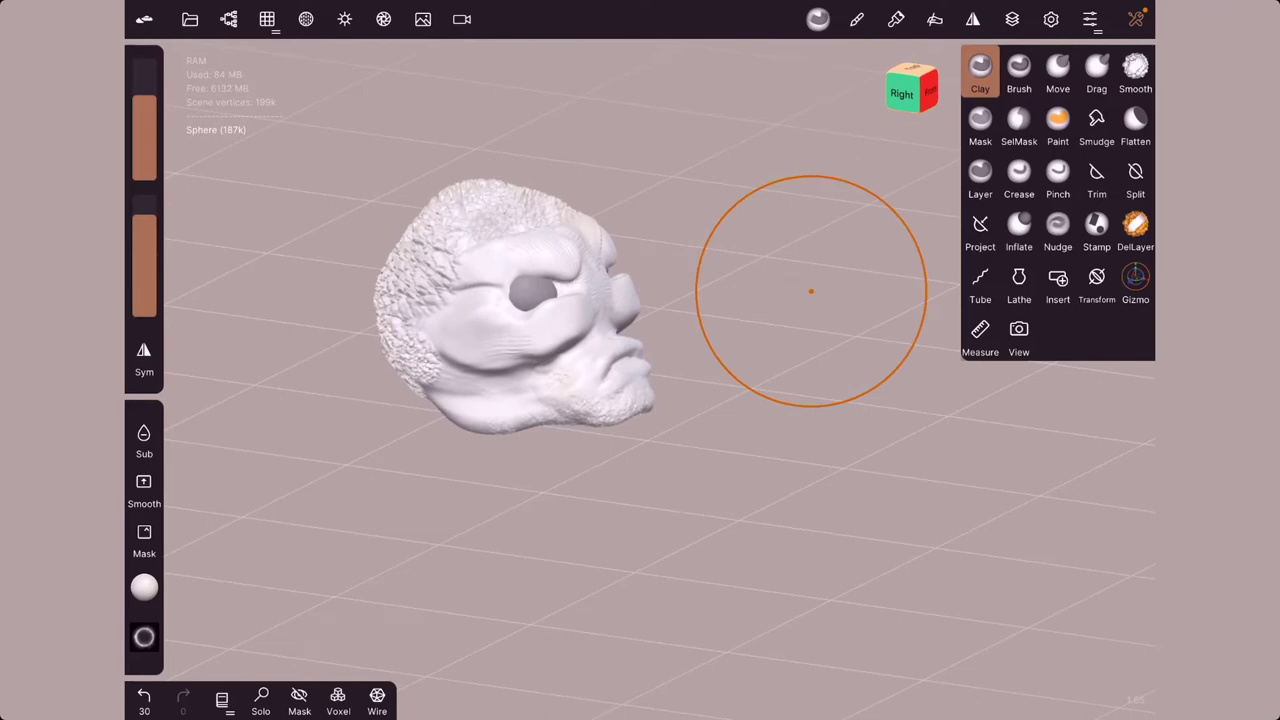